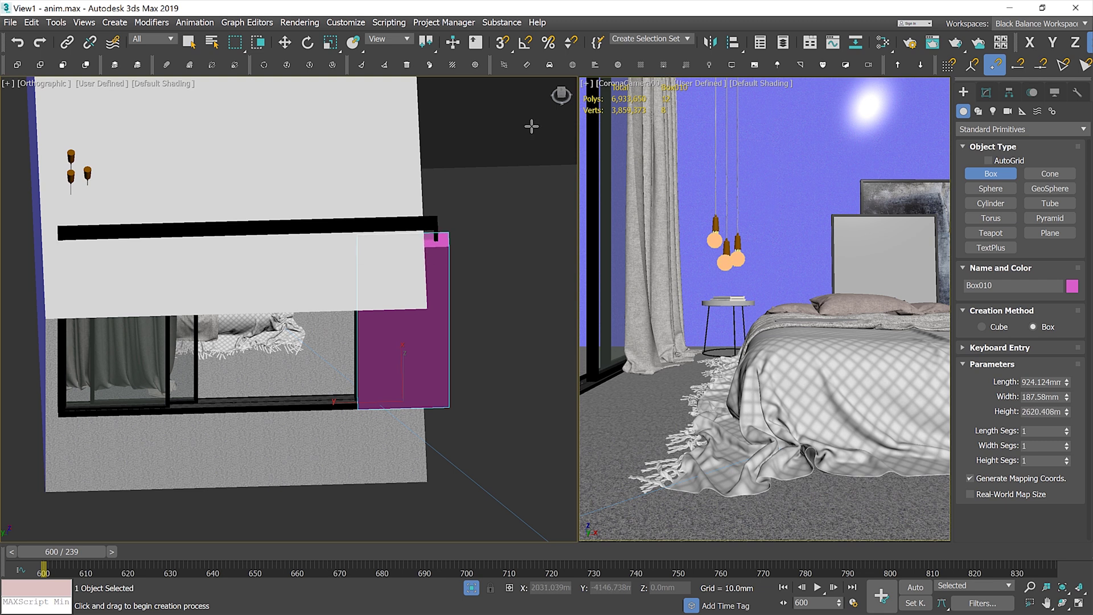
- In a wireframe top view, reposition the box over the window frame's end farthest from the curtain
key(t)
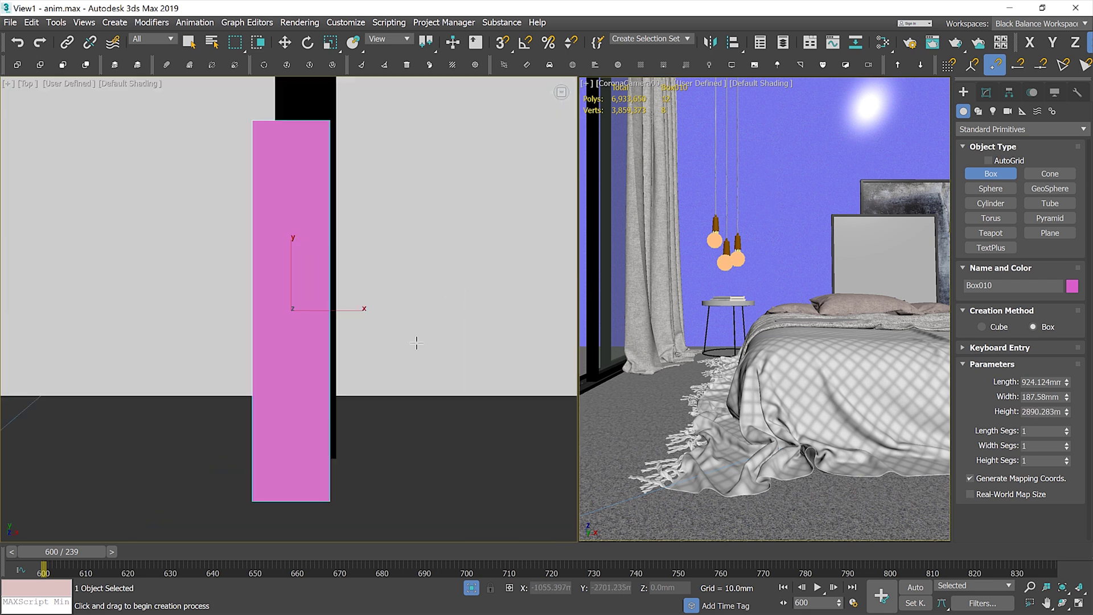
key(F3)
key(w)
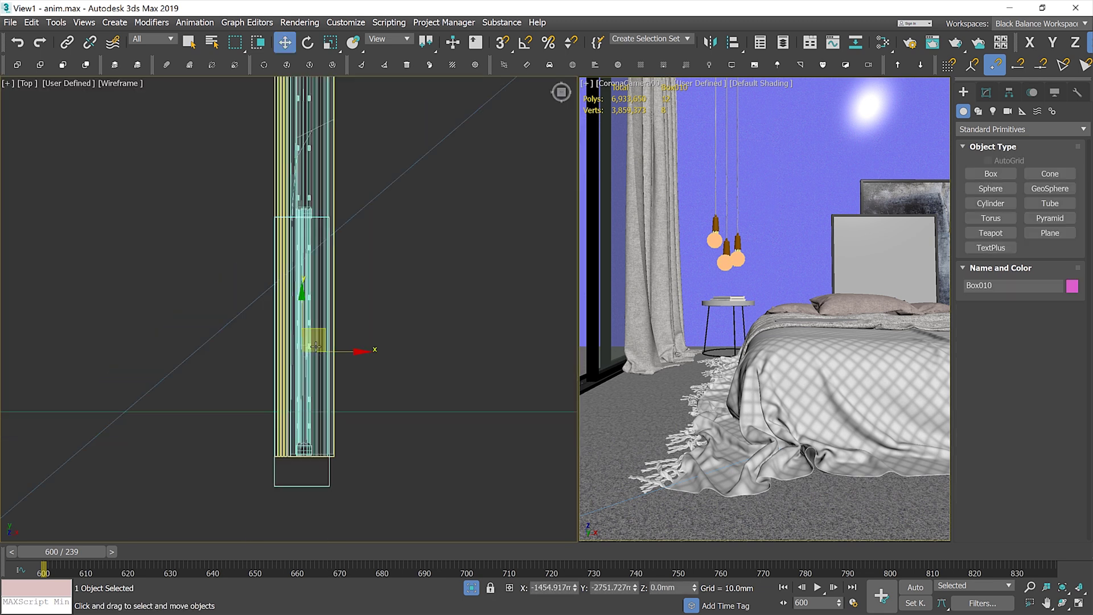
drag(326, 332, 313, 327)
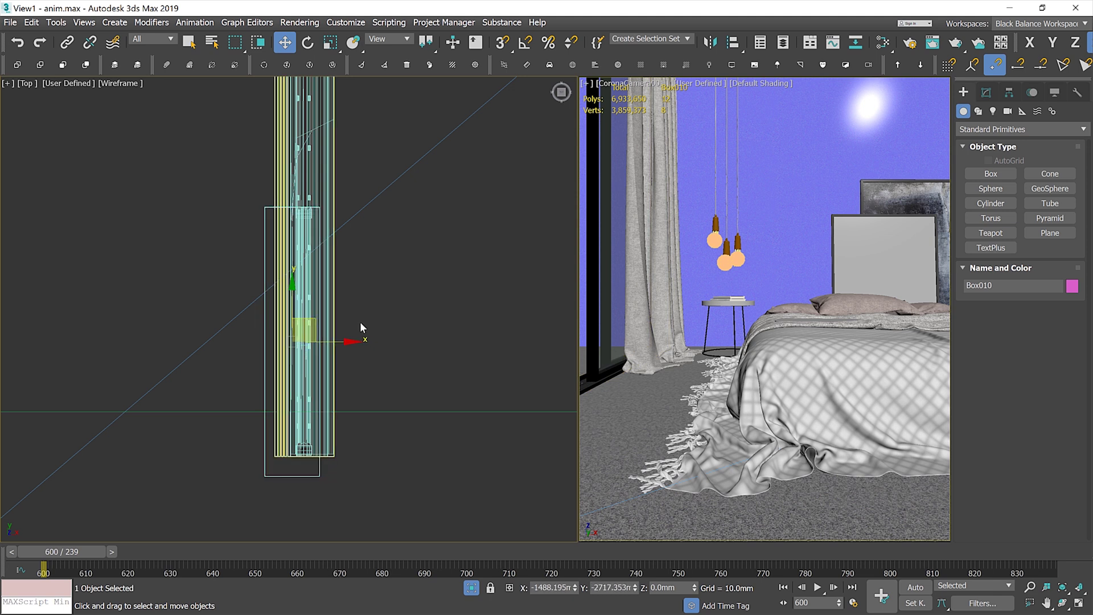
- Copy the box along the Y axis to the curtain end of the window frame
scroll(381, 306, down, 2)
middle_drag(381, 301, 378, 453)
scroll(370, 428, down, 2)
scroll(365, 396, up, 1)
click(364, 452)
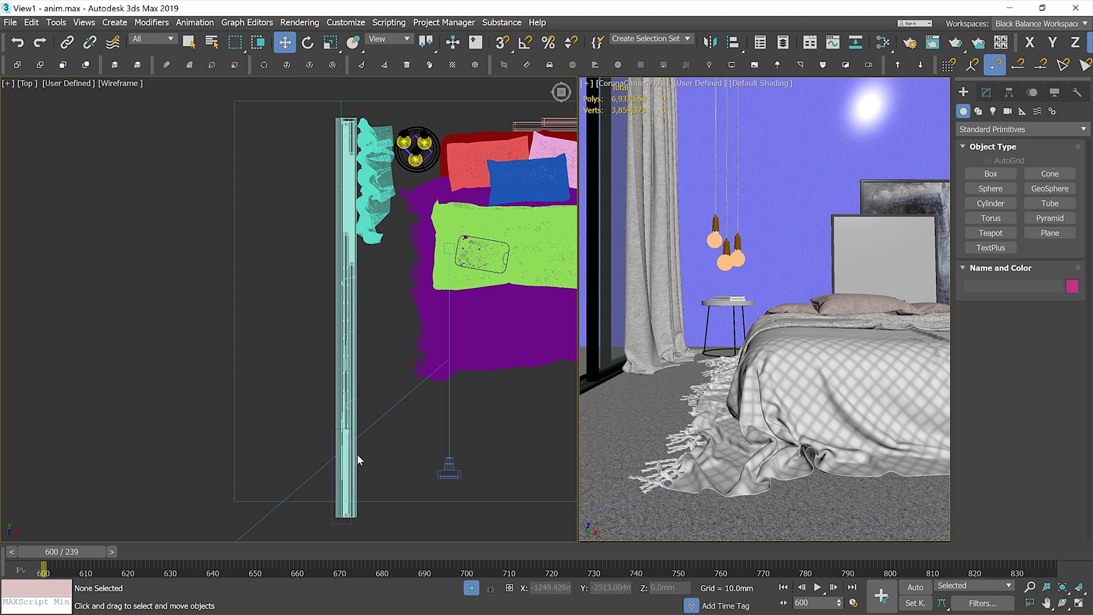
click(342, 439)
mouse_move(341, 438)
shift+mouse_down()
mouse_move(370, 202)
mouse_move(385, 168)
mouse_move(385, 181)
shift+mouse_up()
key(Return)
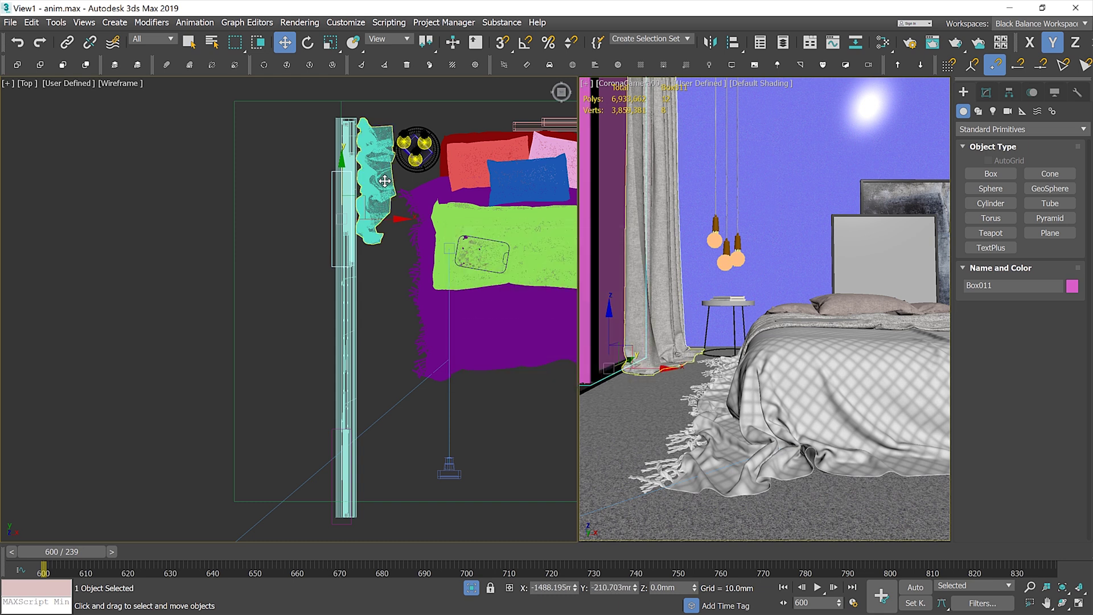
- Extend the copied box past the window frame's curtain end by moving its four outer vertices along Y
key(1)
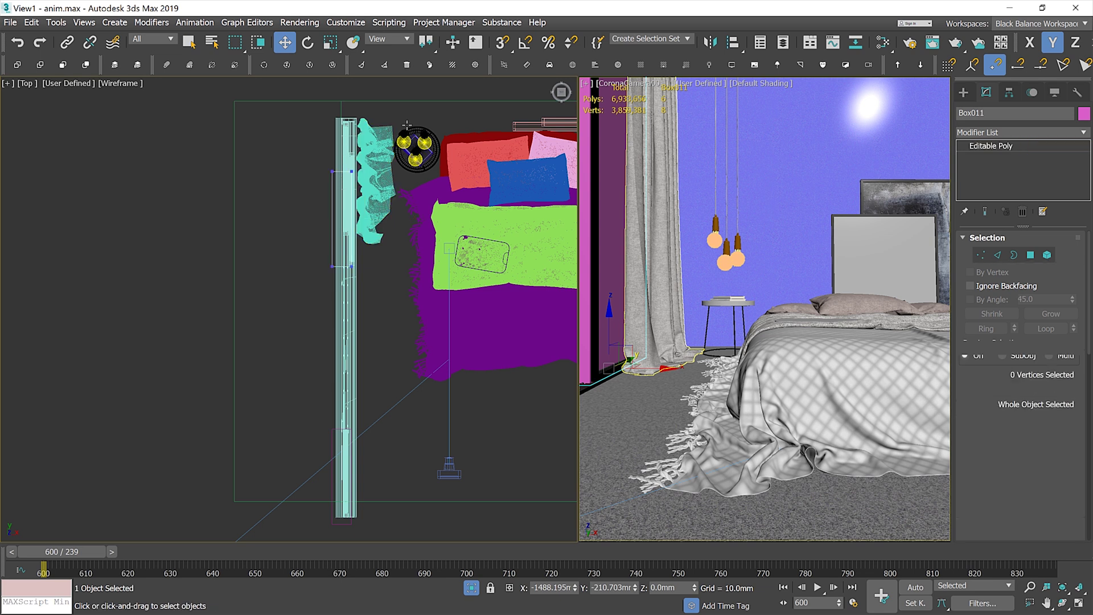
drag(288, 180, 365, 127)
middle_drag(326, 133, 330, 168)
drag(345, 160, 370, 78)
scroll(399, 239, down, 2)
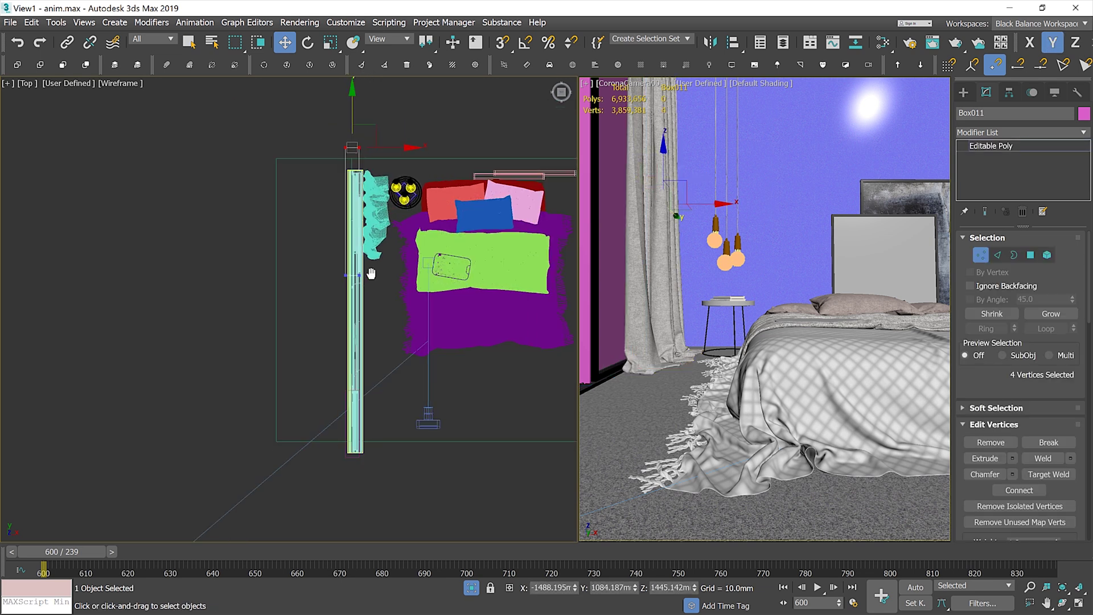
middle_drag(370, 271, 388, 197)
click(980, 256)
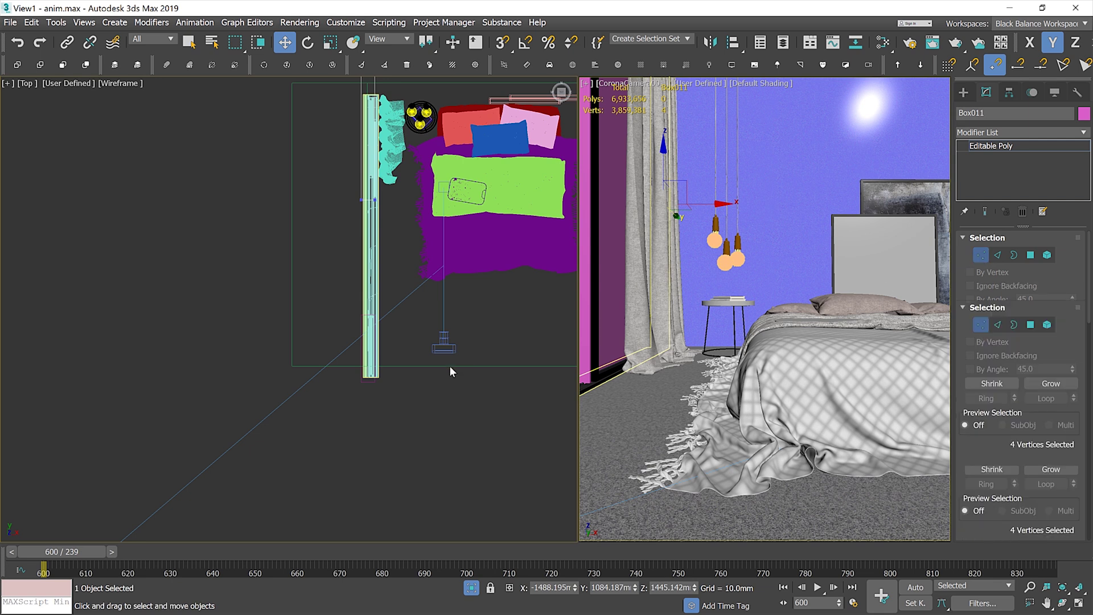
- Lengthen the original box beyond the window frame's other end by moving its four outer vertices along Y
click(371, 383)
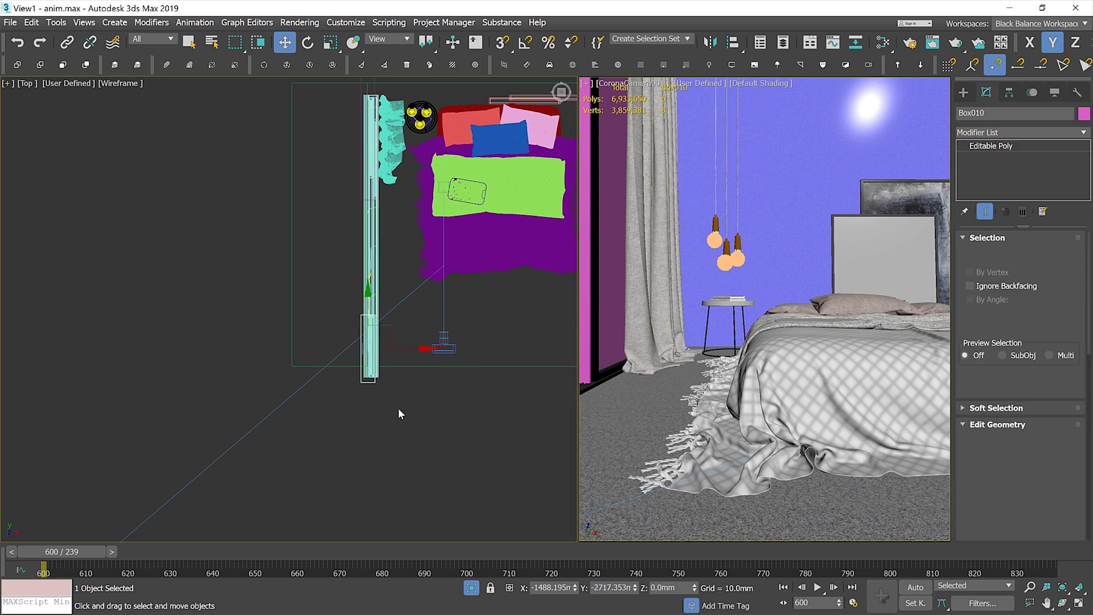
key(1)
drag(358, 385, 380, 355)
click(391, 397)
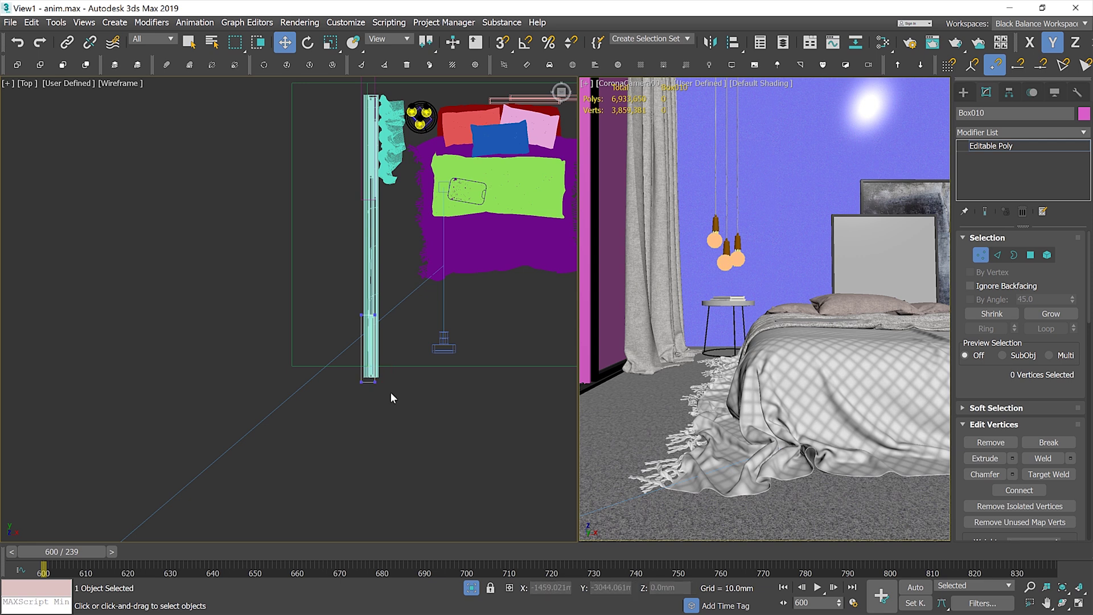
drag(368, 379, 366, 428)
alt+middle_drag(446, 373, 407, 402)
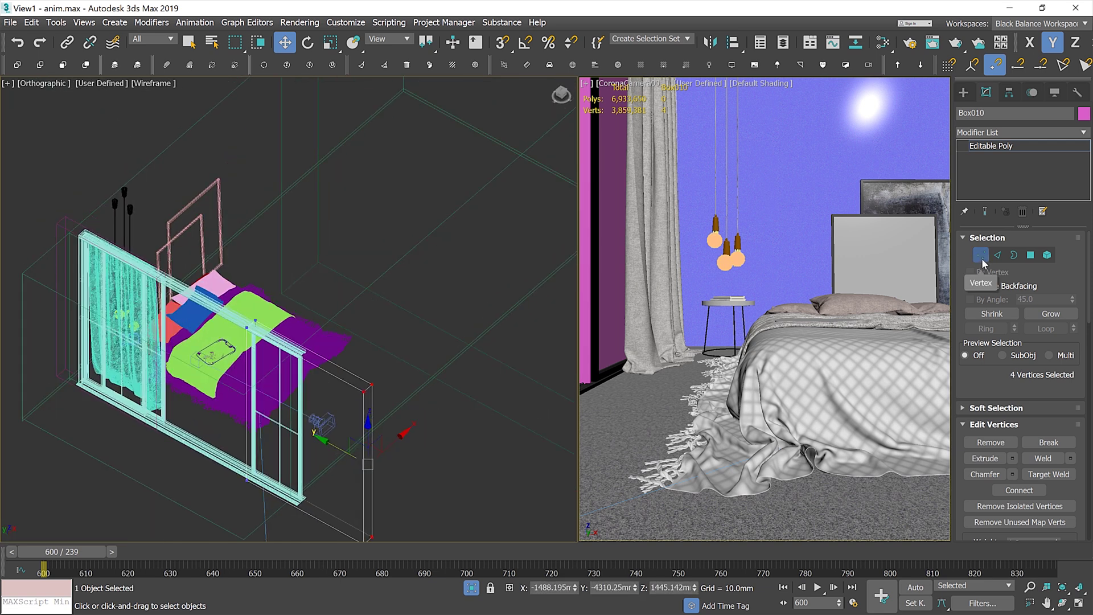
click(981, 258)
- Restore the shaded display and select both boxes flanking the window opening
mouse_move(473, 331)
alt+middle_down()
mouse_move(478, 254)
mouse_move(478, 264)
alt+middle_up()
key(F3)
alt+middle_drag(427, 304, 412, 318)
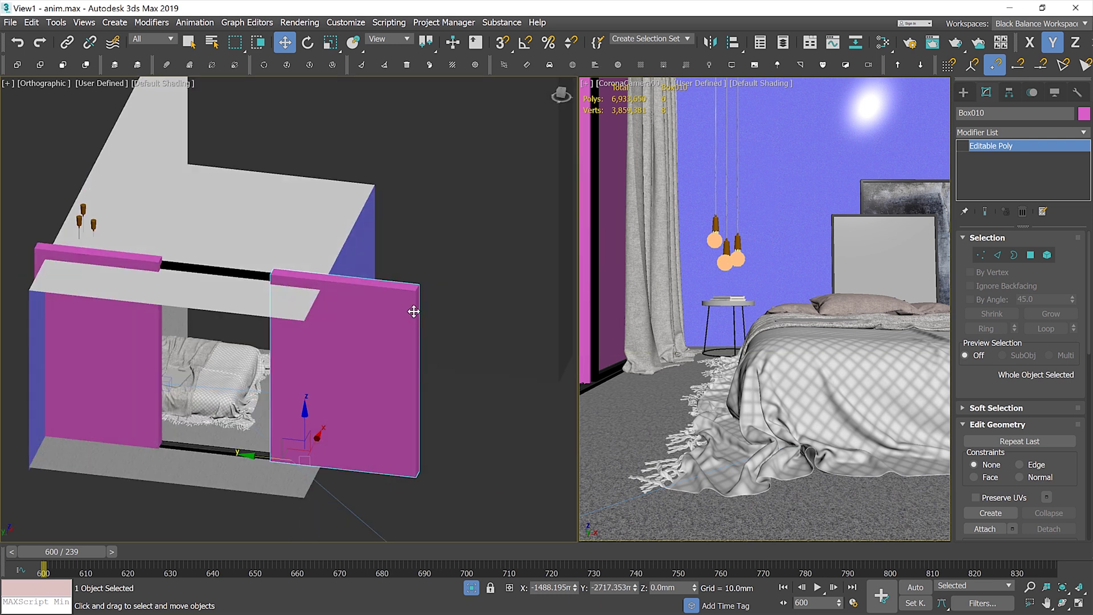
ctrl+click(131, 351)
alt+middle_drag(357, 346, 445, 226)
alt+middle_drag(349, 255, 352, 263)
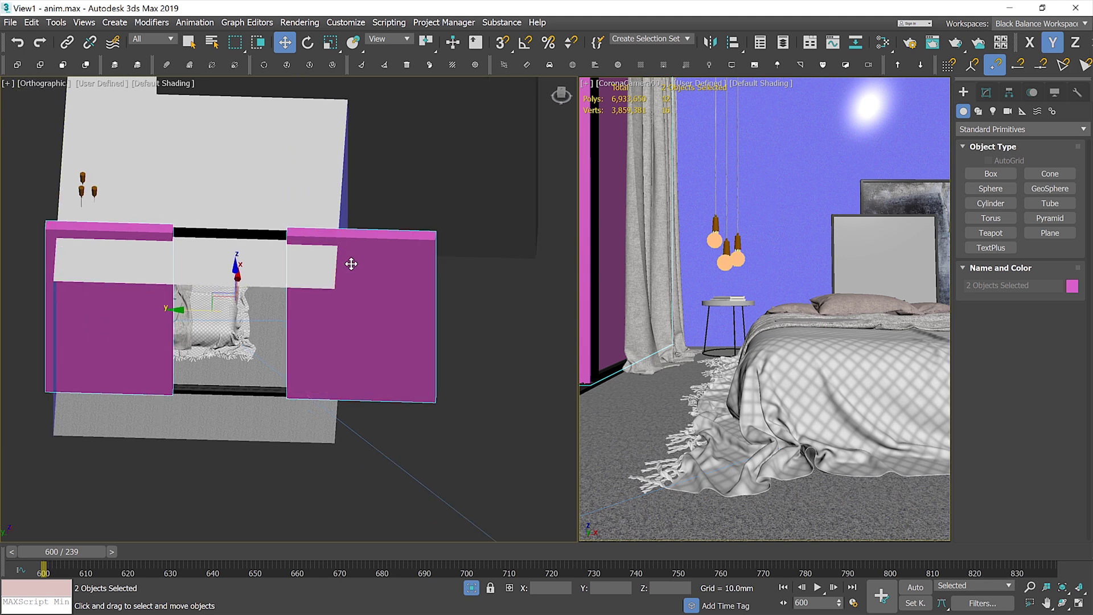
click(337, 336)
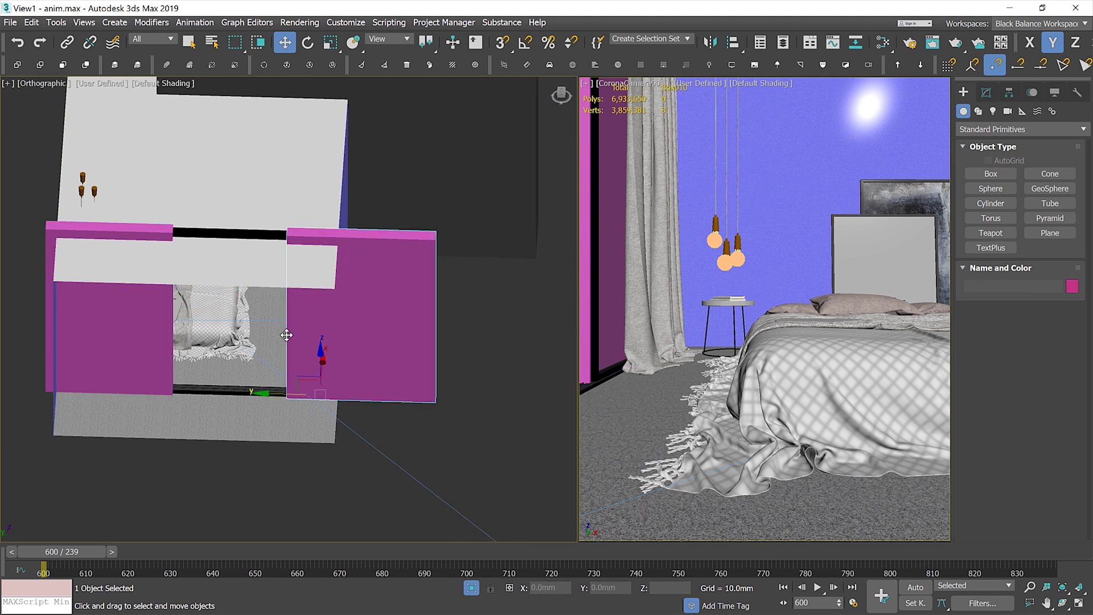
ctrl+click(152, 334)
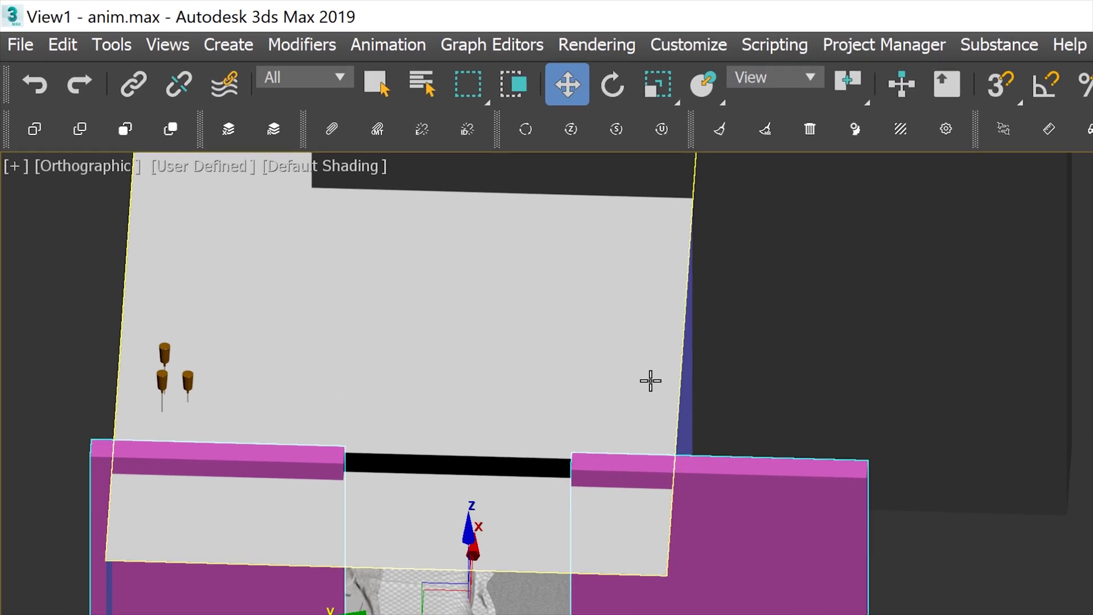
- Export only the selected boxes to the export folder as an OBJ file named avatar, with quad faces
click(33, 47)
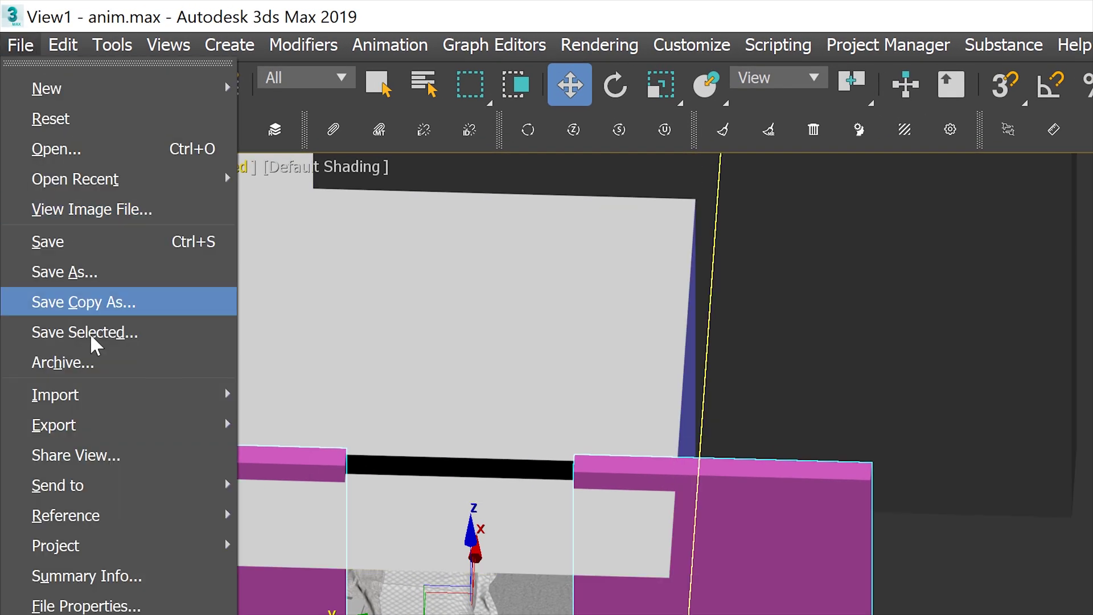
mouse_move(91, 426)
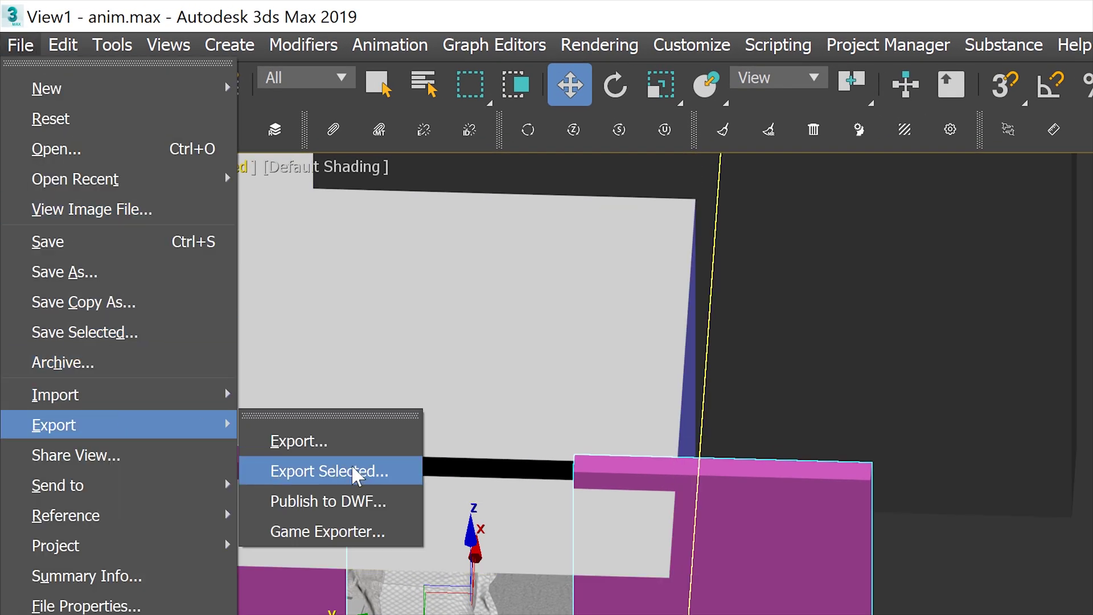
click(364, 472)
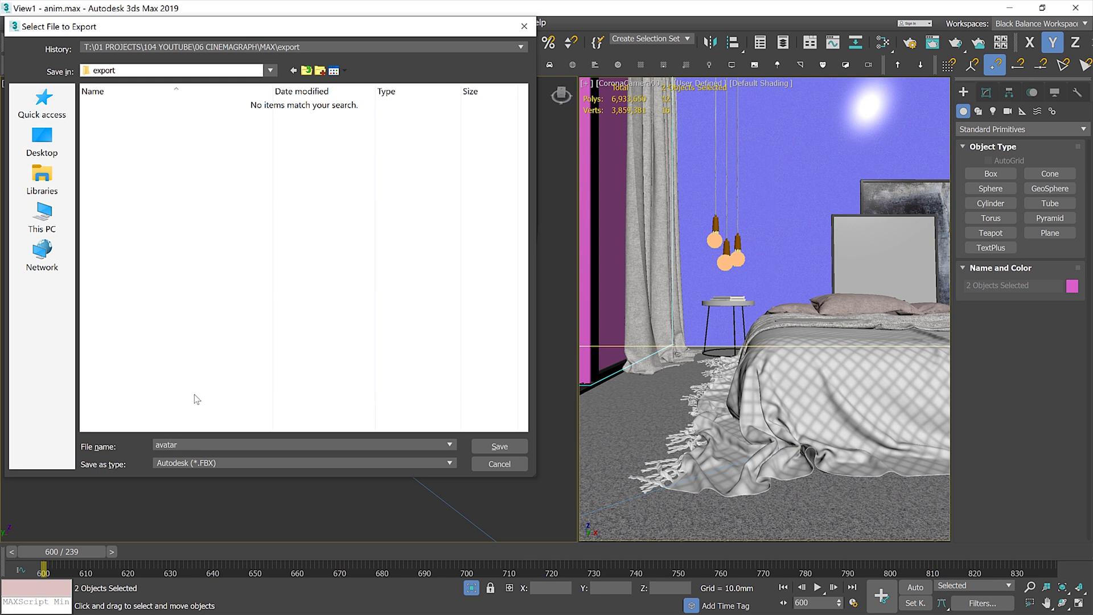
click(234, 462)
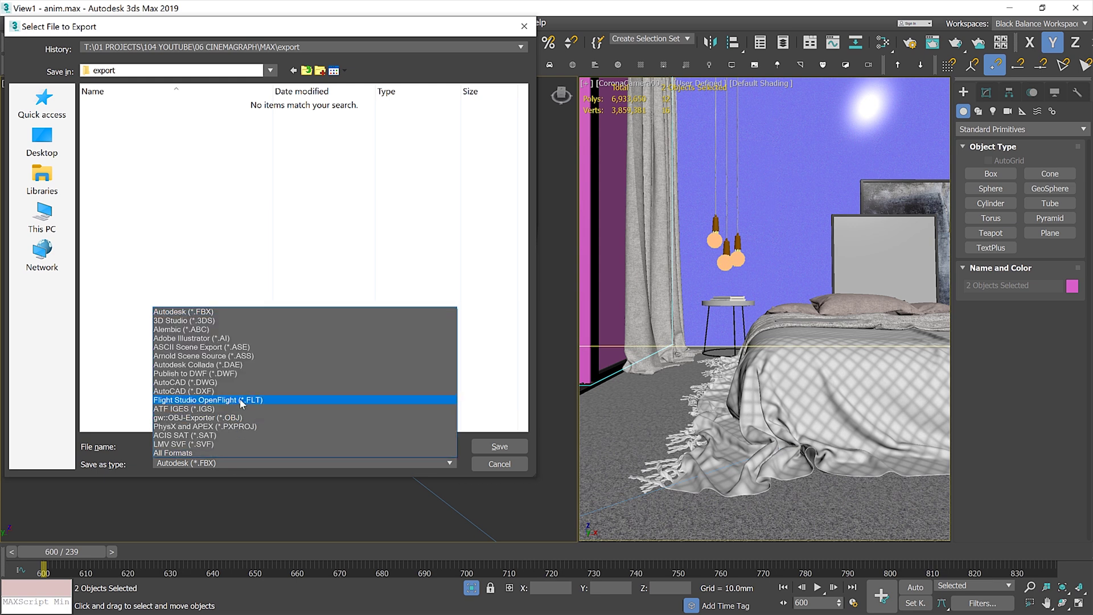
click(247, 420)
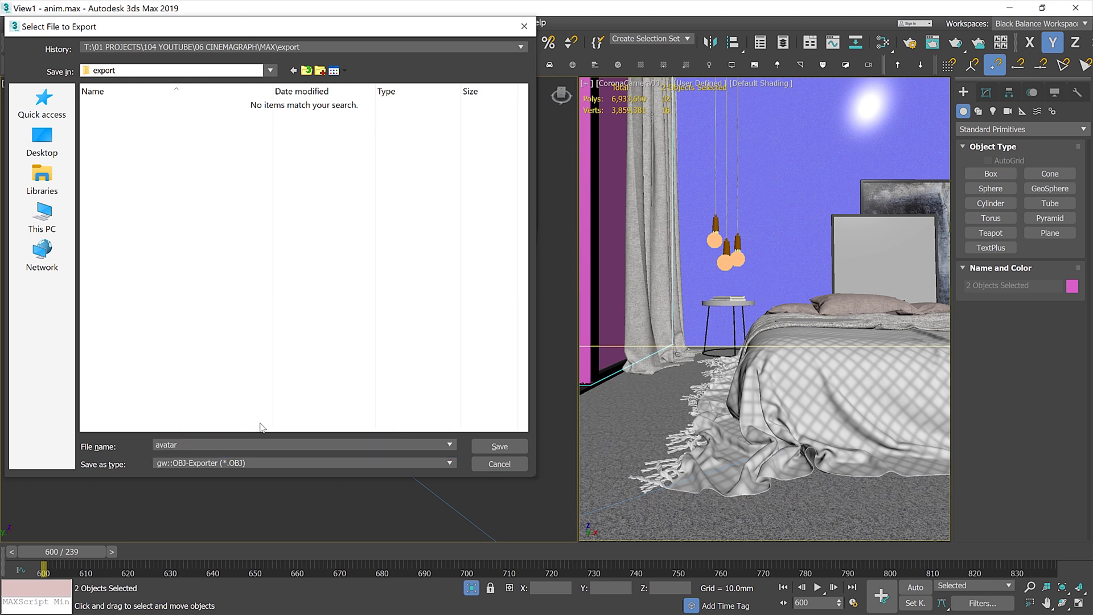
click(499, 447)
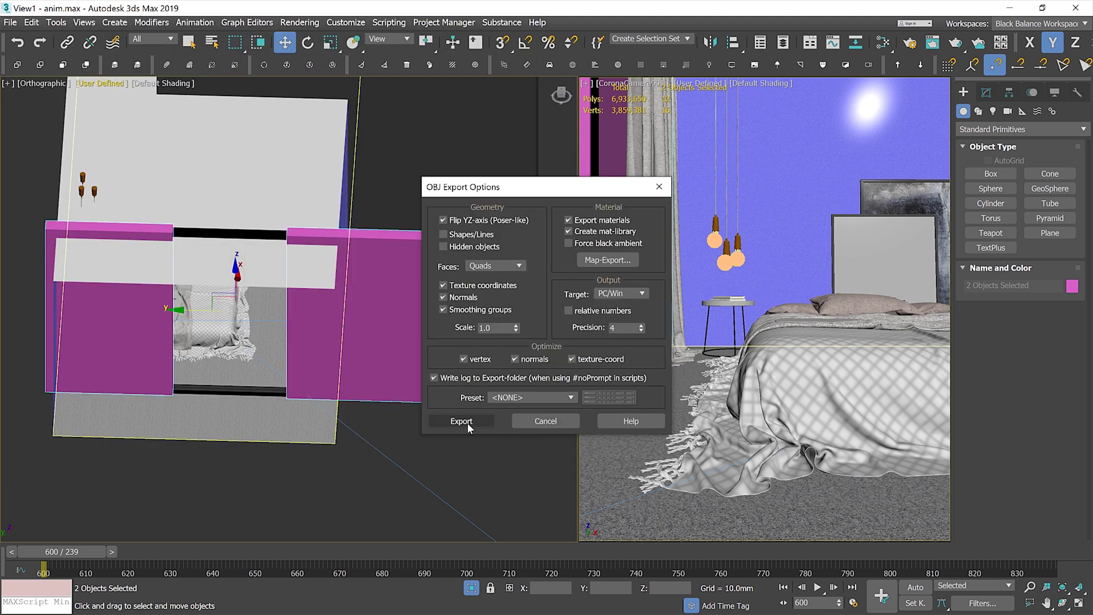
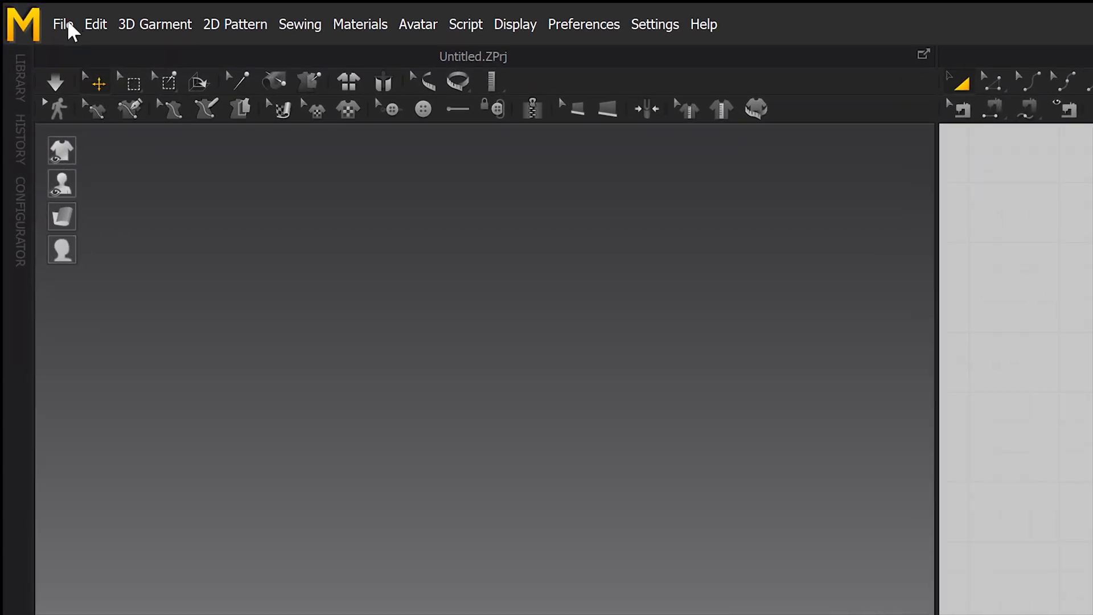
- Switch to Marvelous Designer and import the exported OBJ as an avatar in mm scale, closing the Avatar Editor
click(49, 19)
mouse_move(116, 171)
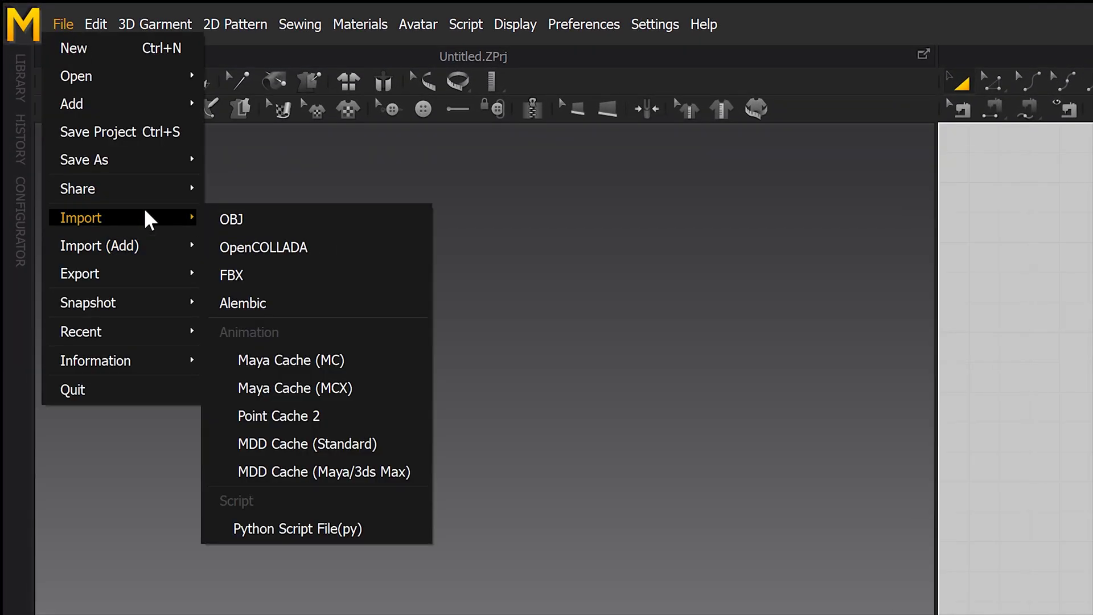
click(294, 219)
double_click(515, 203)
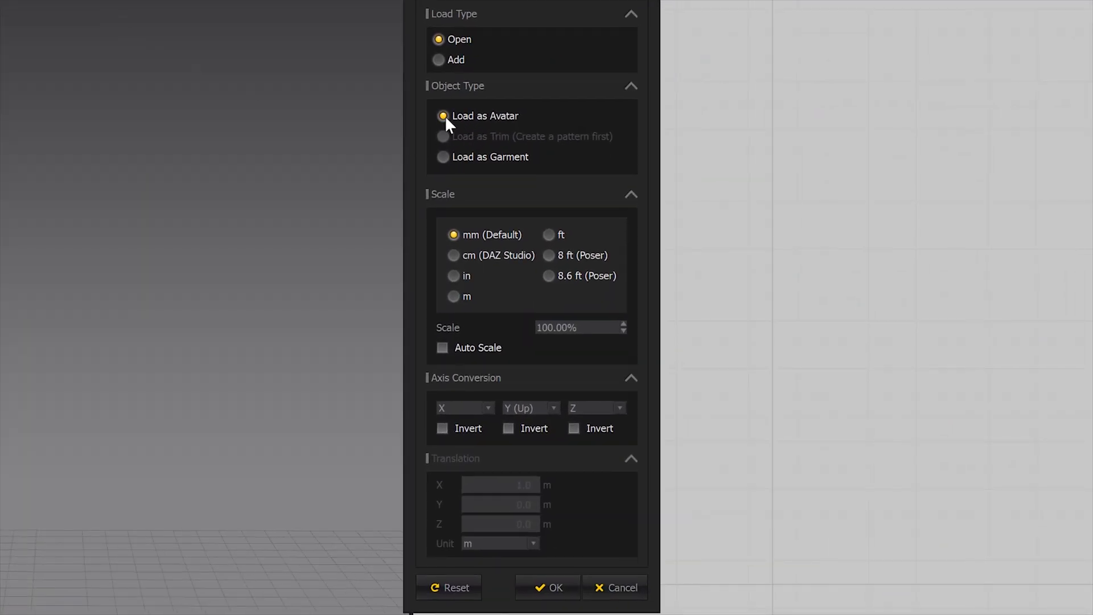
click(546, 587)
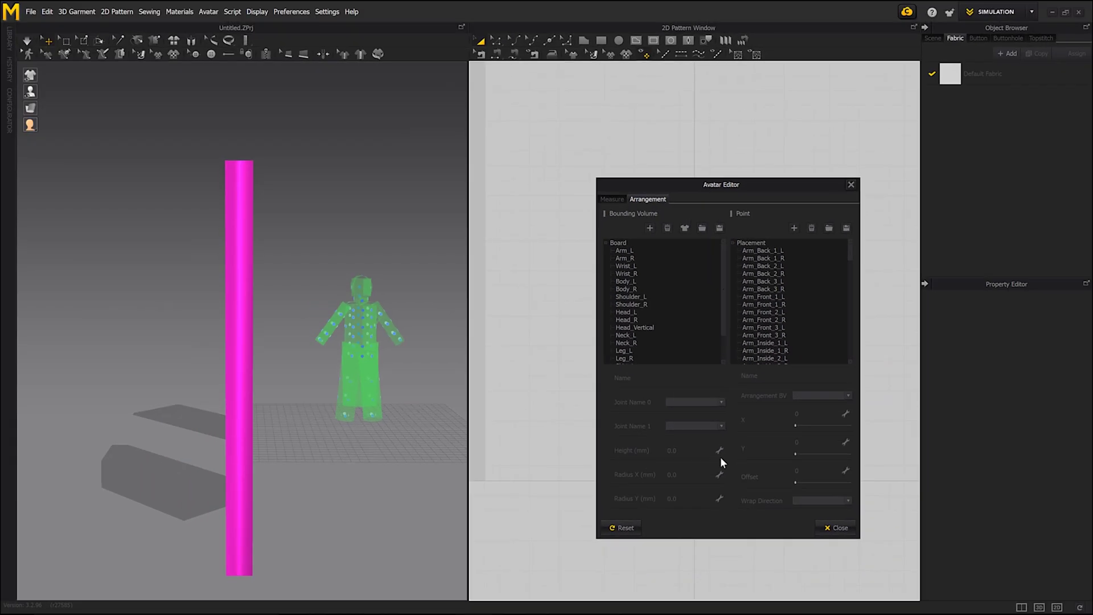
click(834, 527)
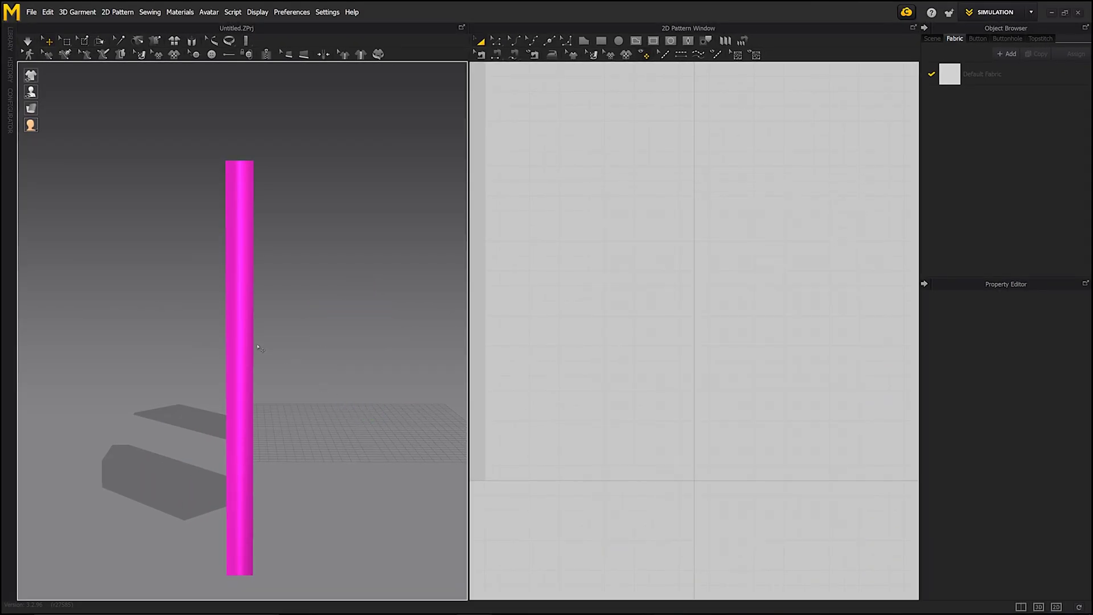
- Draw a large rectangular curtain pattern about 2306 mm wide in the 2D Pattern Window
right_drag(209, 325, 364, 330)
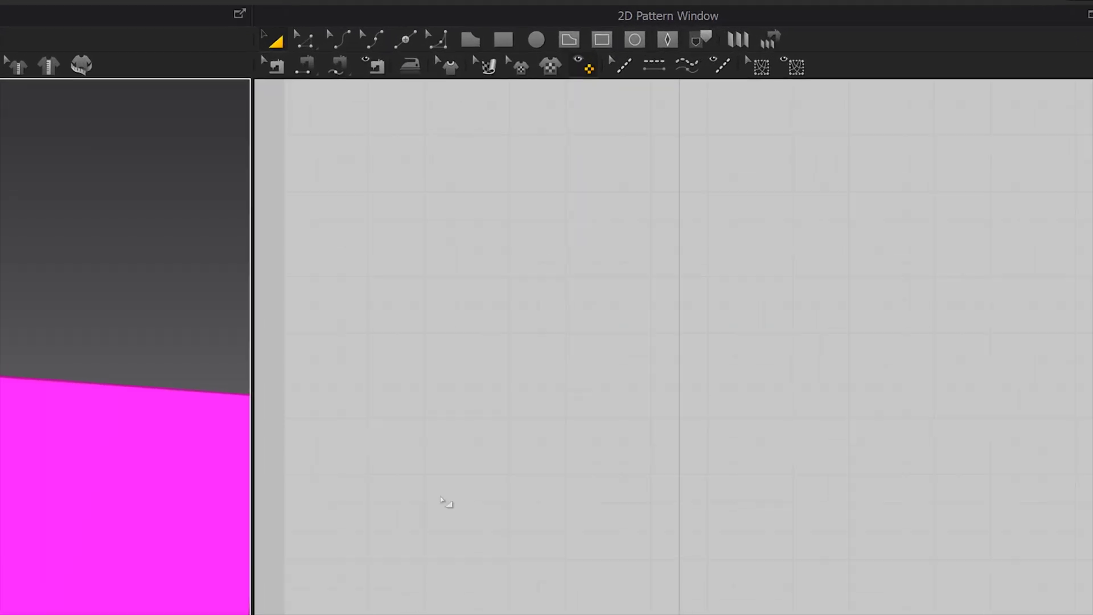
scroll(588, 576, down, 3)
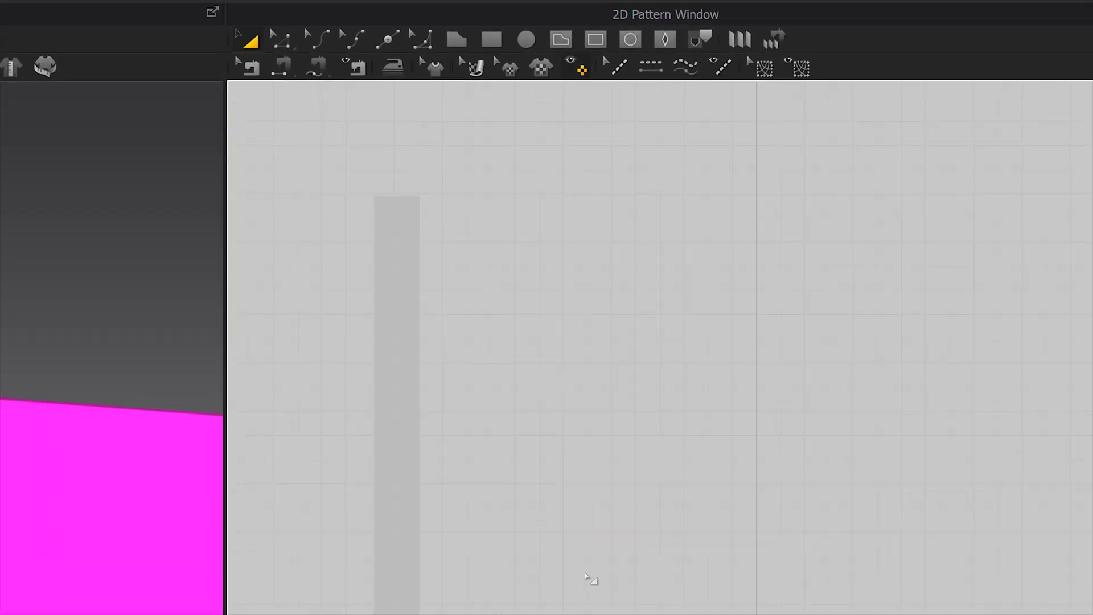
click(500, 37)
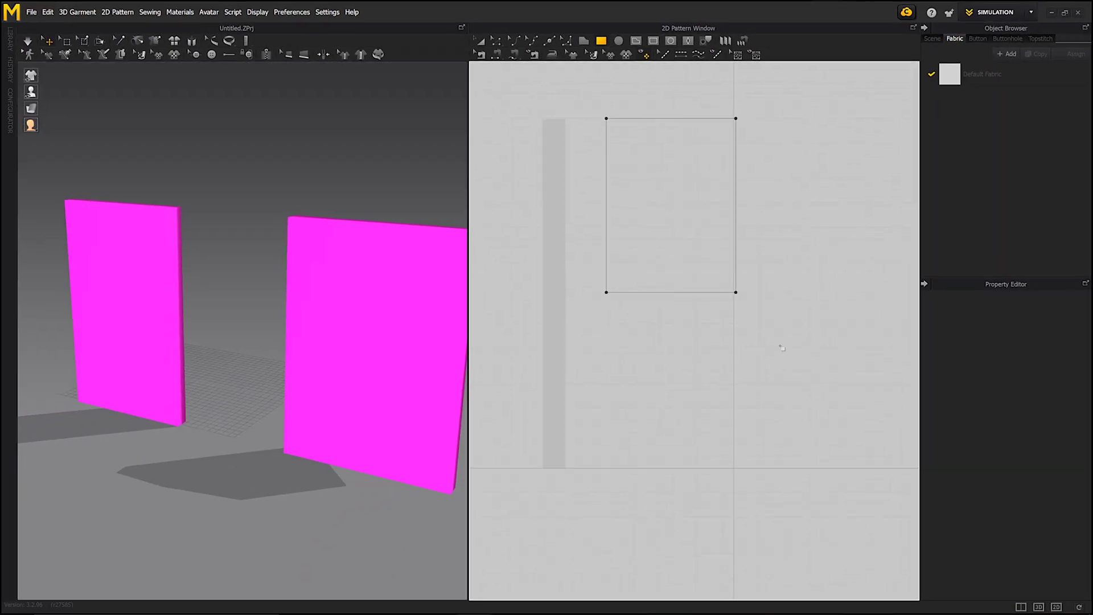
drag(782, 347, 887, 485)
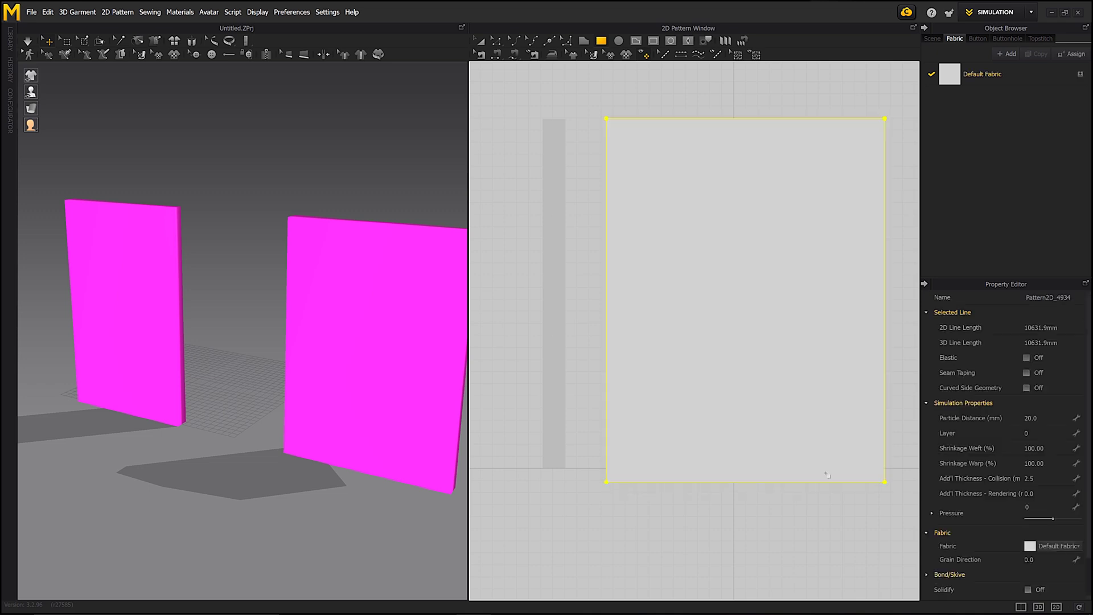
- Draw a narrow rectangular strip about 1080 mm wide just above the large curtain pattern
right_drag(720, 223, 644, 285)
right_drag(317, 286, 270, 276)
drag(584, 163, 715, 177)
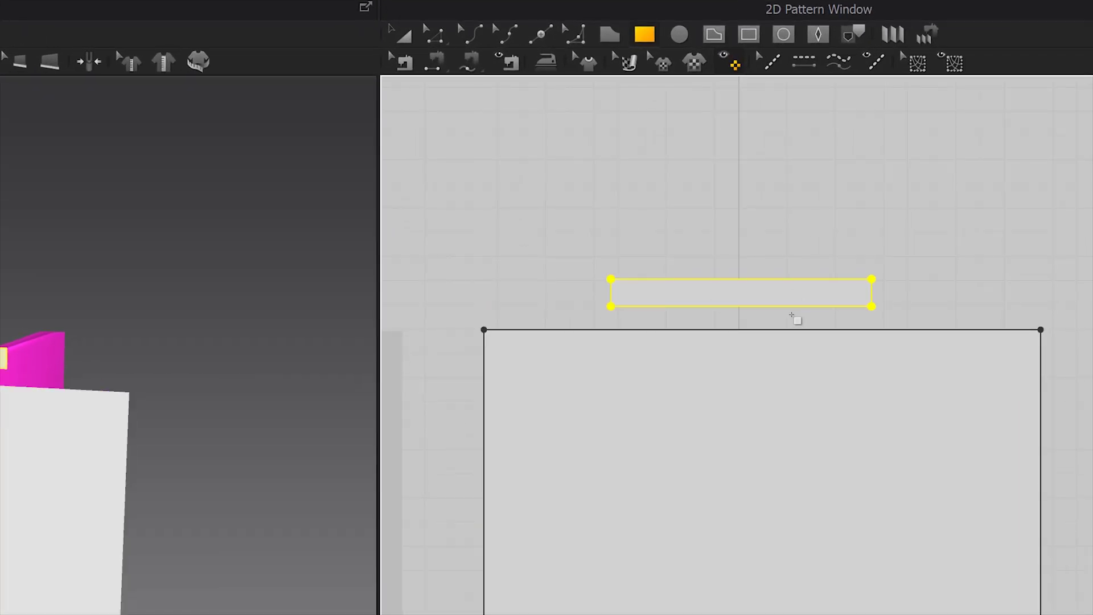
- Sew the narrow strip's bottom edge to the top edge of the large curtain pattern with Segment Sewing
key(a)
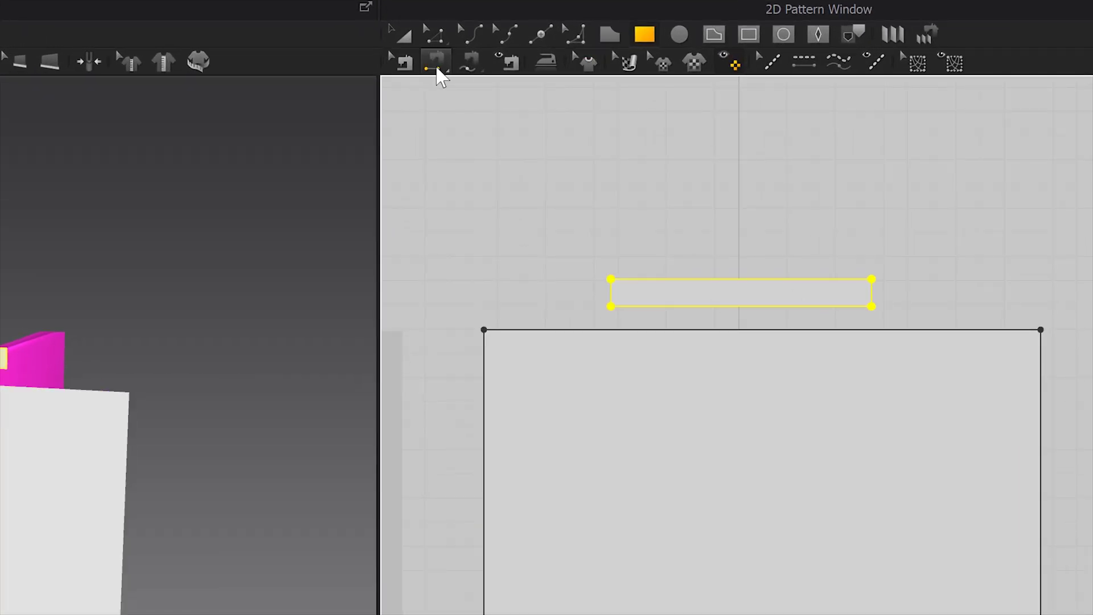
click(436, 67)
click(660, 307)
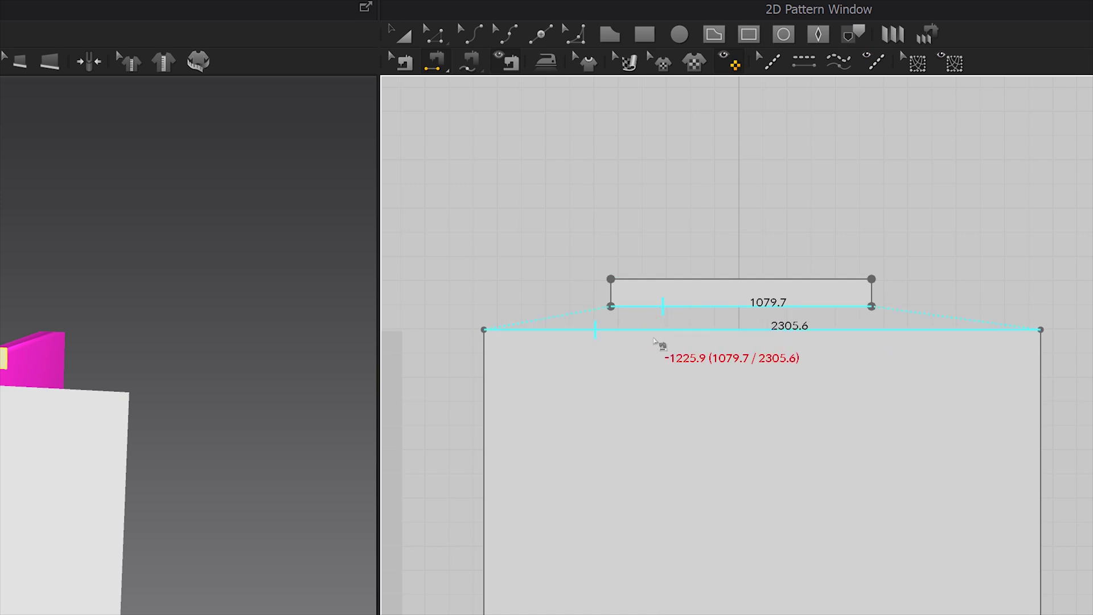
click(660, 345)
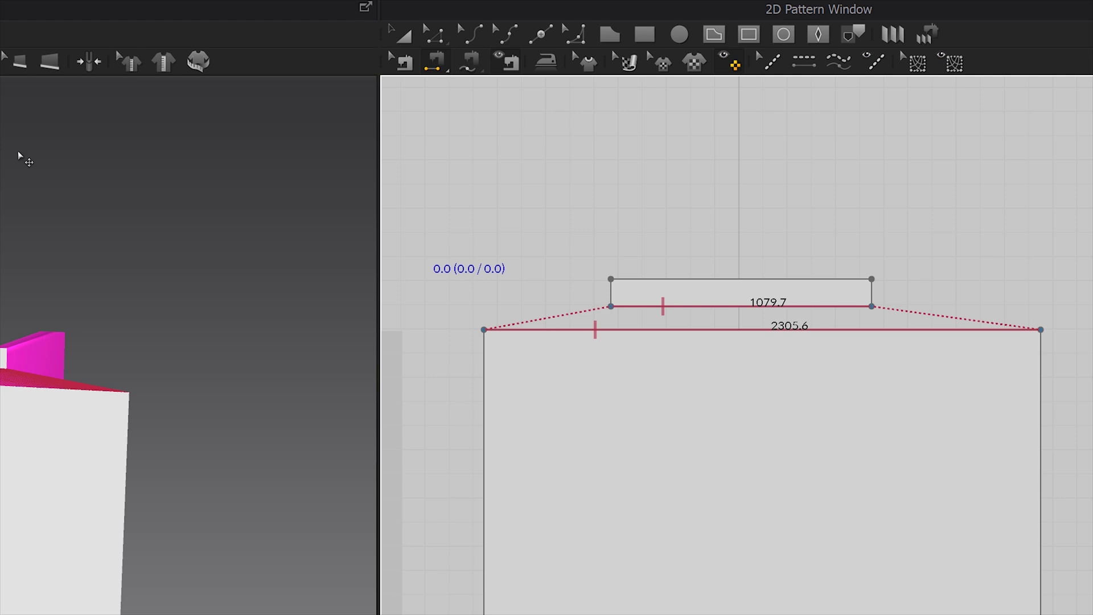
- Select both the narrow strip and the large curtain pattern and raise them higher above the floor in the 3D window
key(a)
click(689, 308)
shift+click(692, 357)
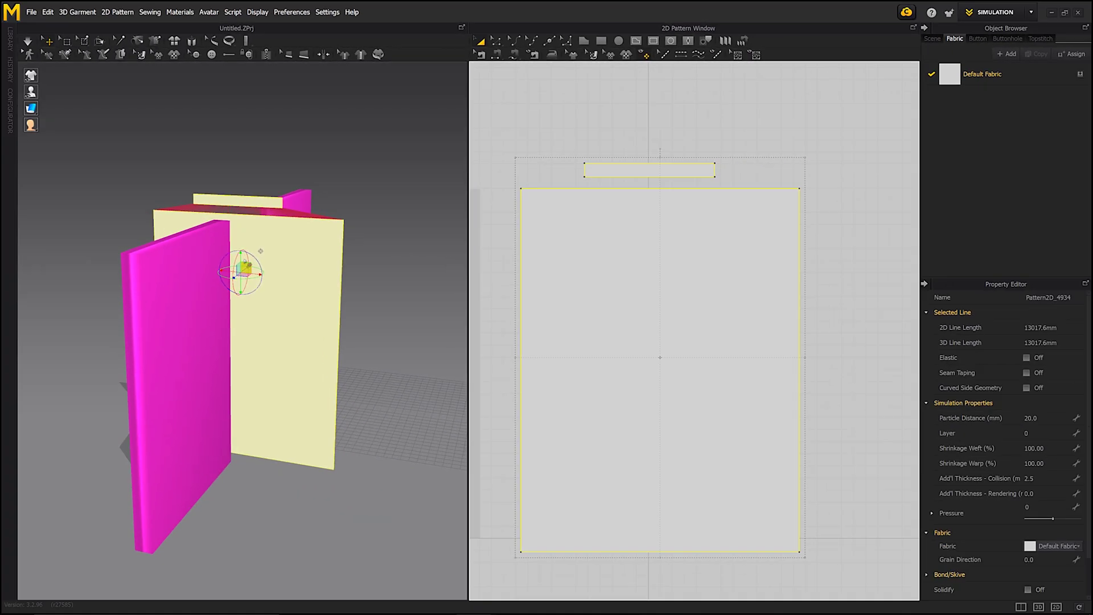
drag(240, 257, 243, 235)
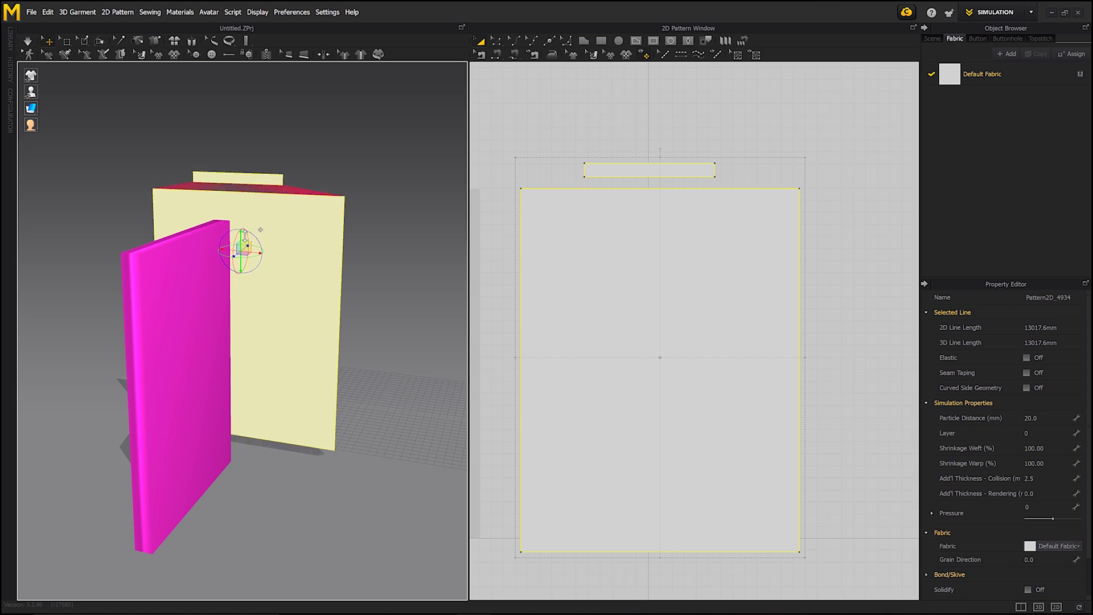
- Select the curtain and strip together and move them out of the wall line so they stand clear of the walls
right_click(302, 238)
click(380, 199)
click(272, 244)
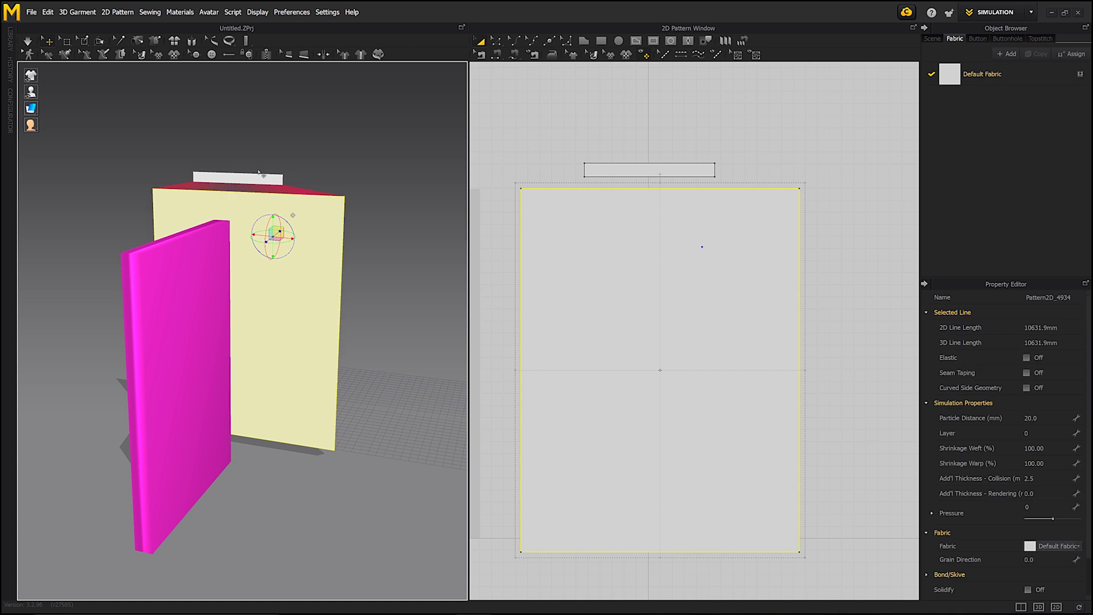
right_drag(341, 214, 275, 222)
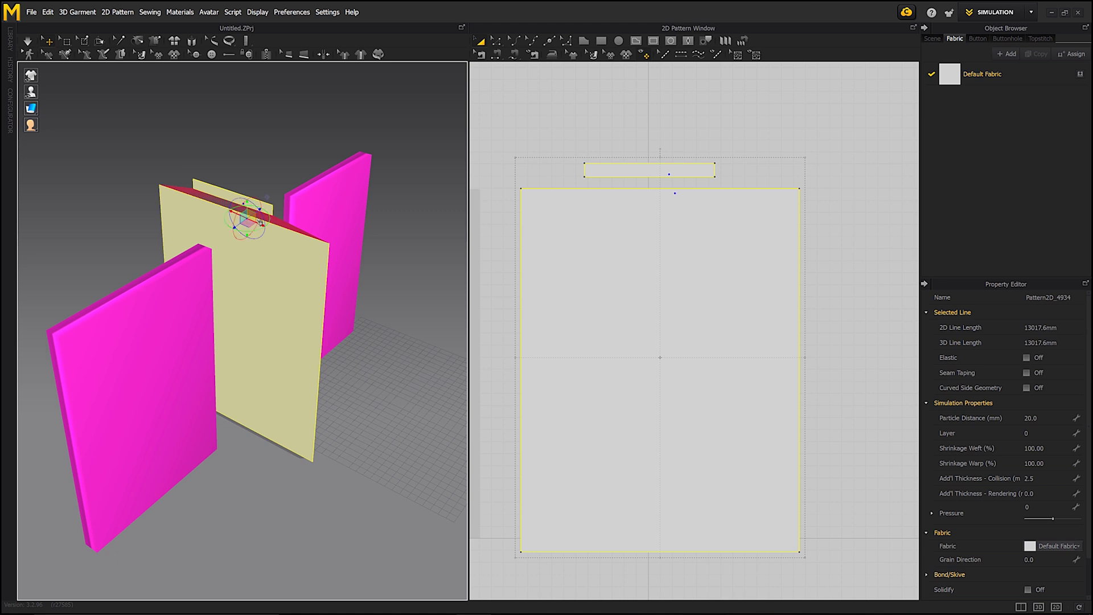
drag(278, 231, 383, 232)
right_drag(386, 248, 338, 218)
- Freeze the narrow strip and simulate the garment so the curtain gathers and hangs from it
click(283, 146)
click(172, 156)
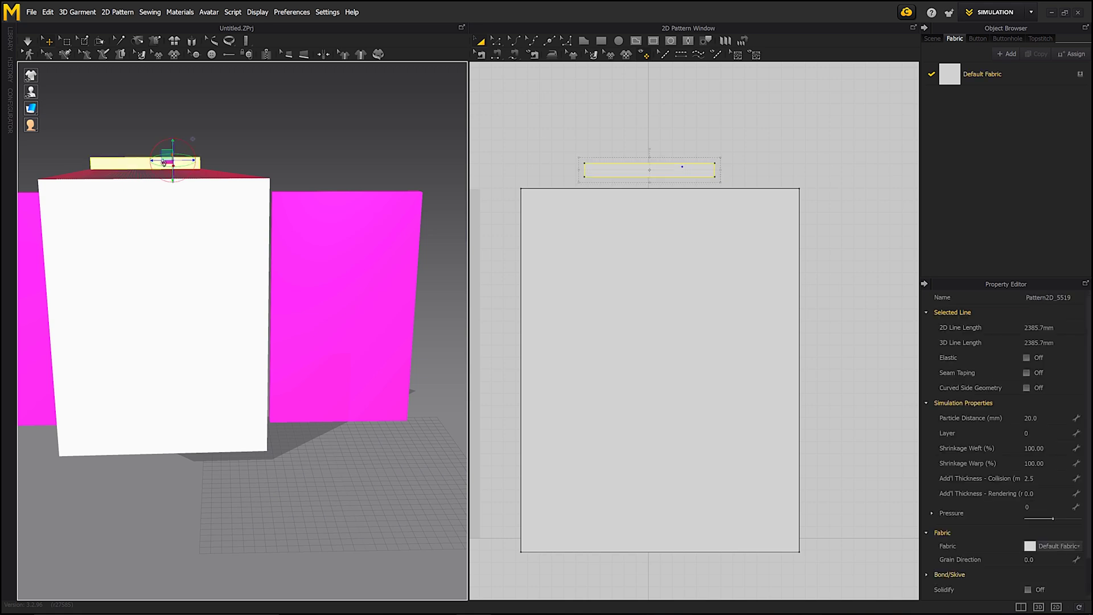
right_click(163, 162)
click(213, 213)
middle_drag(209, 196, 312, 188)
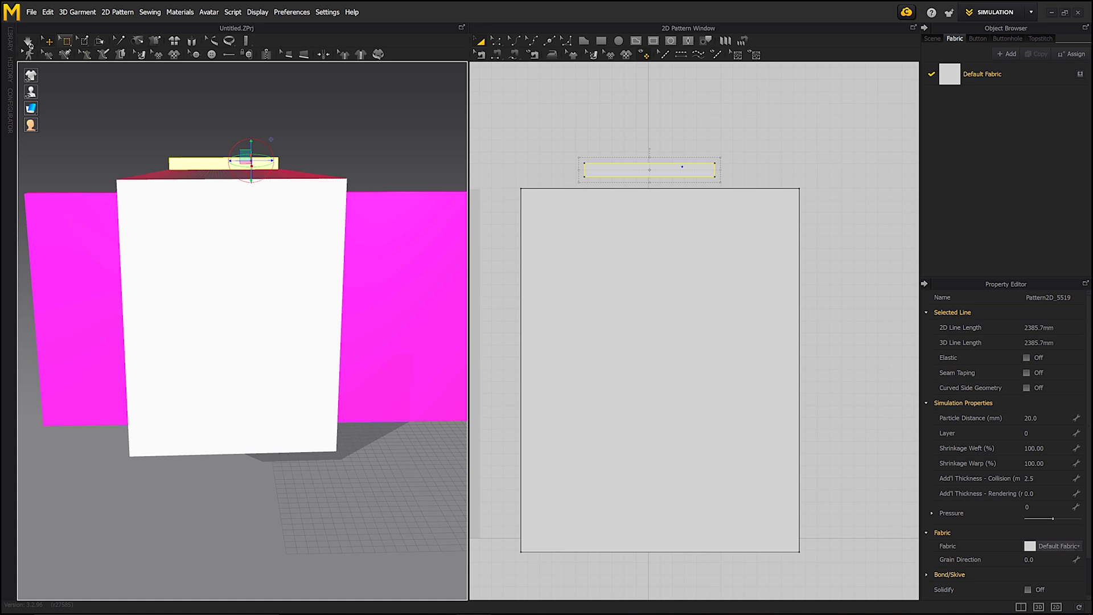
key(space)
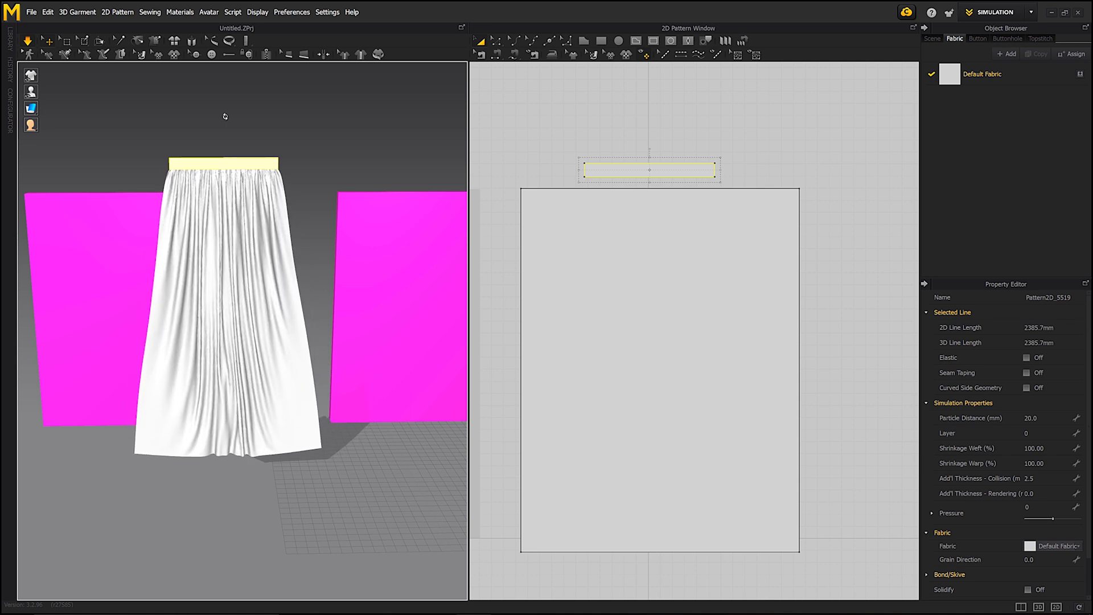
key(space)
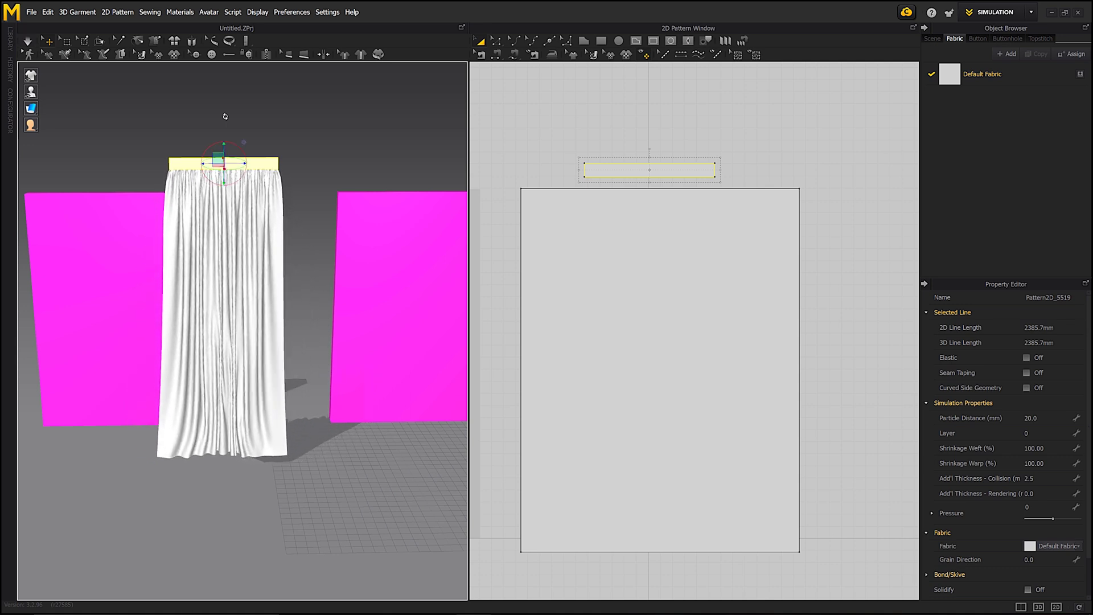
- Select both patterns and switch the garment display to the mesh rendering style
shift+click(735, 230)
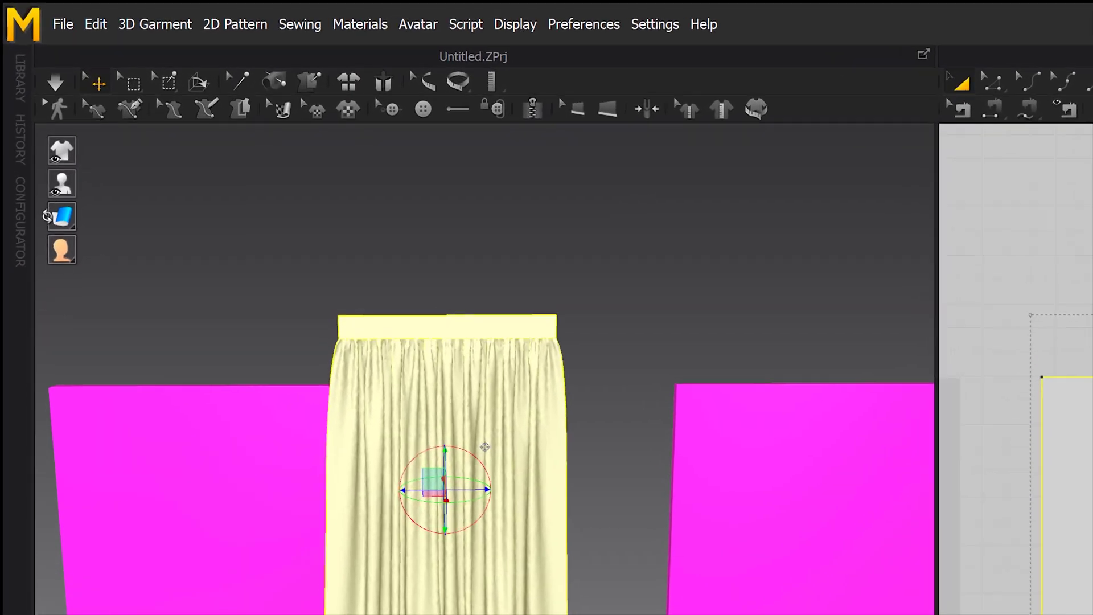
mouse_move(30, 108)
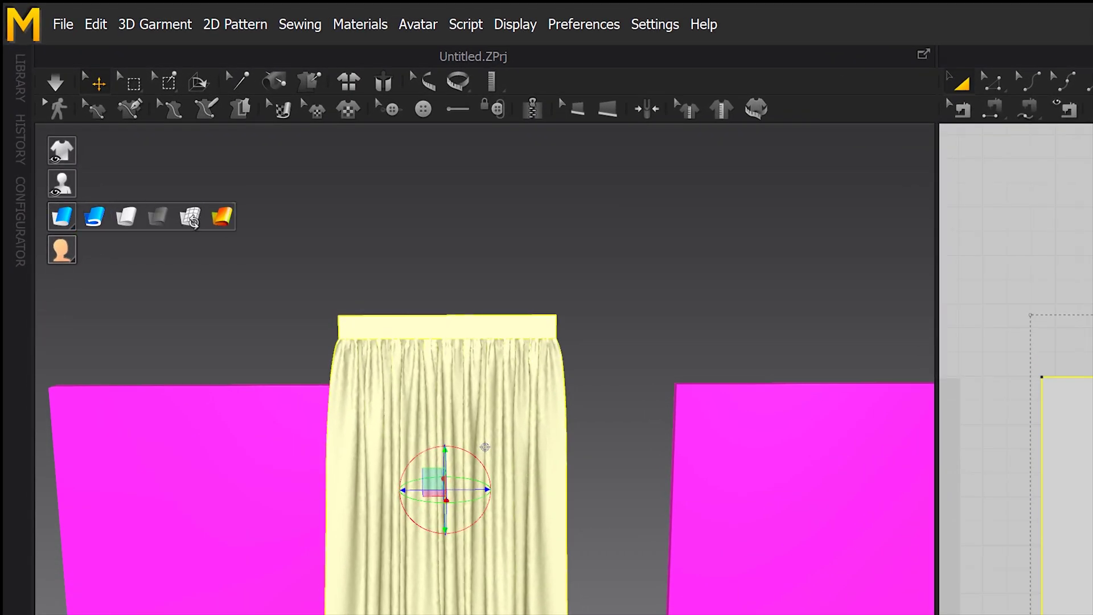
click(190, 218)
scroll(419, 586, up, 3)
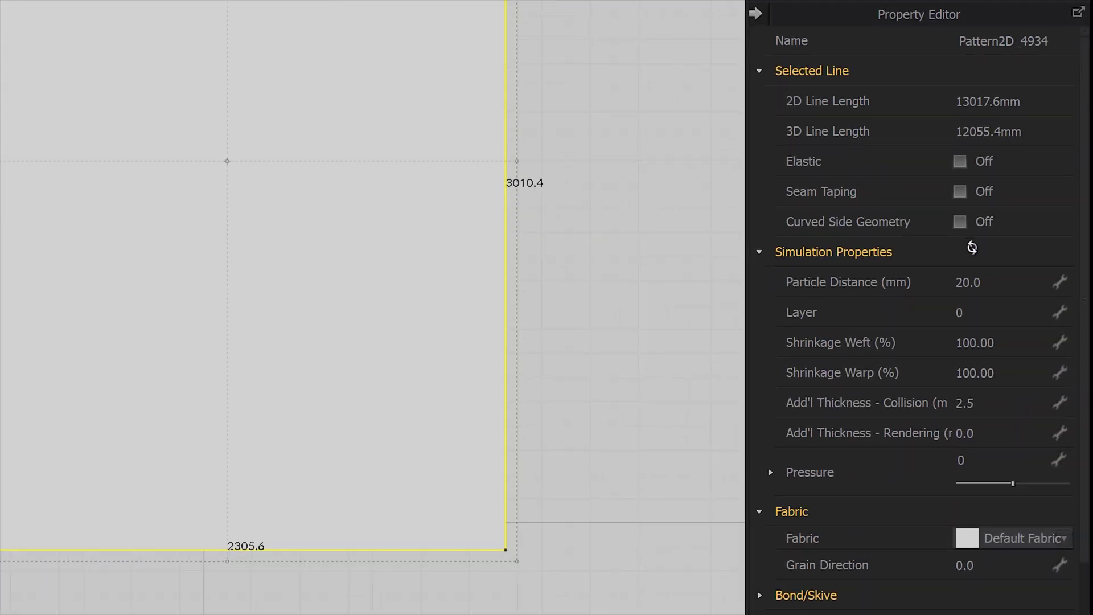
- Set the particle distance of both patterns to 40 mm and their mesh type to Quad
click(974, 282)
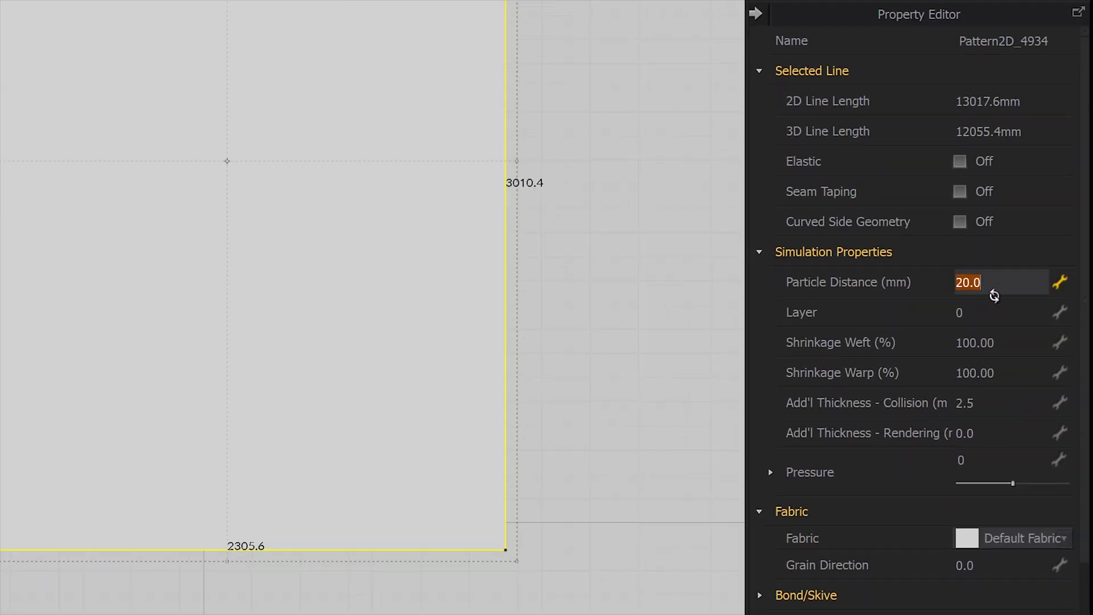
text(40)
key(Return)
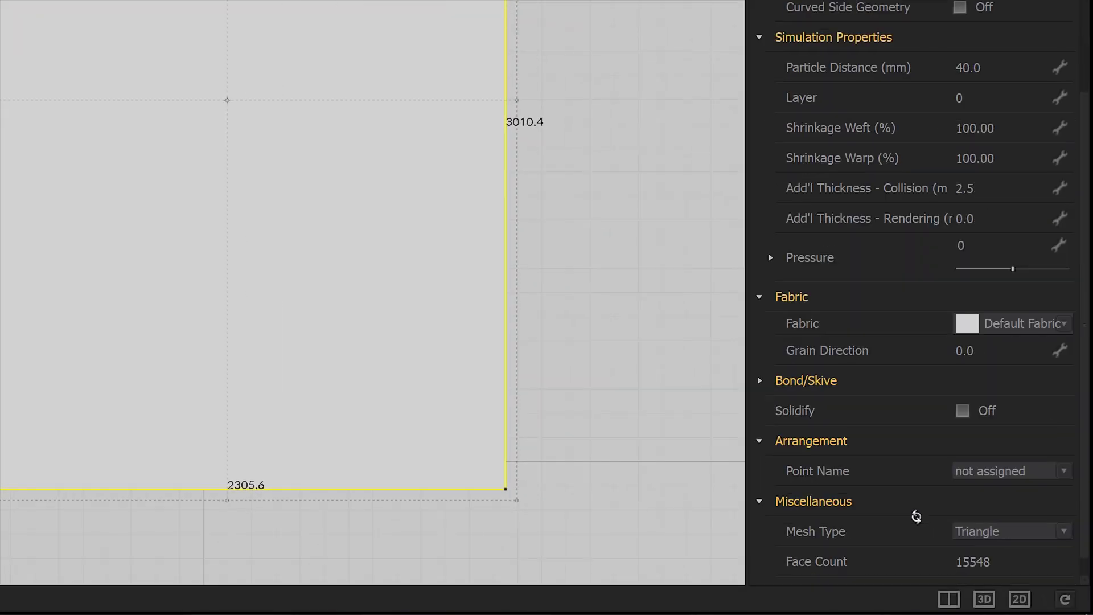
scroll(968, 518, down, 1)
click(1058, 509)
click(991, 527)
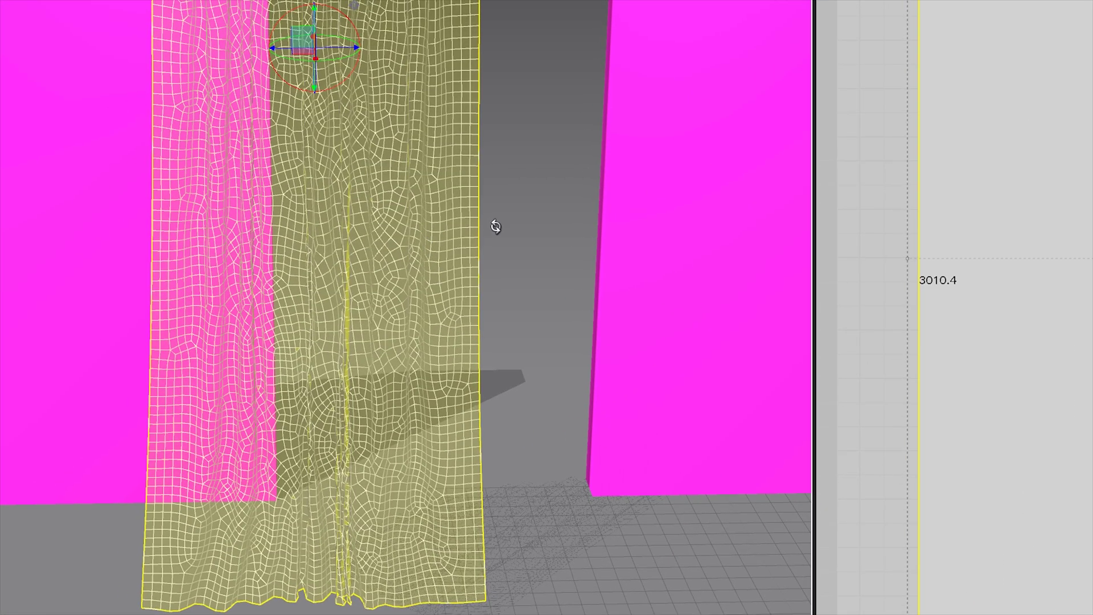
- Deselect the patterns and switch the garment display to Thick Textured Surface
right_click(525, 220)
click(497, 80)
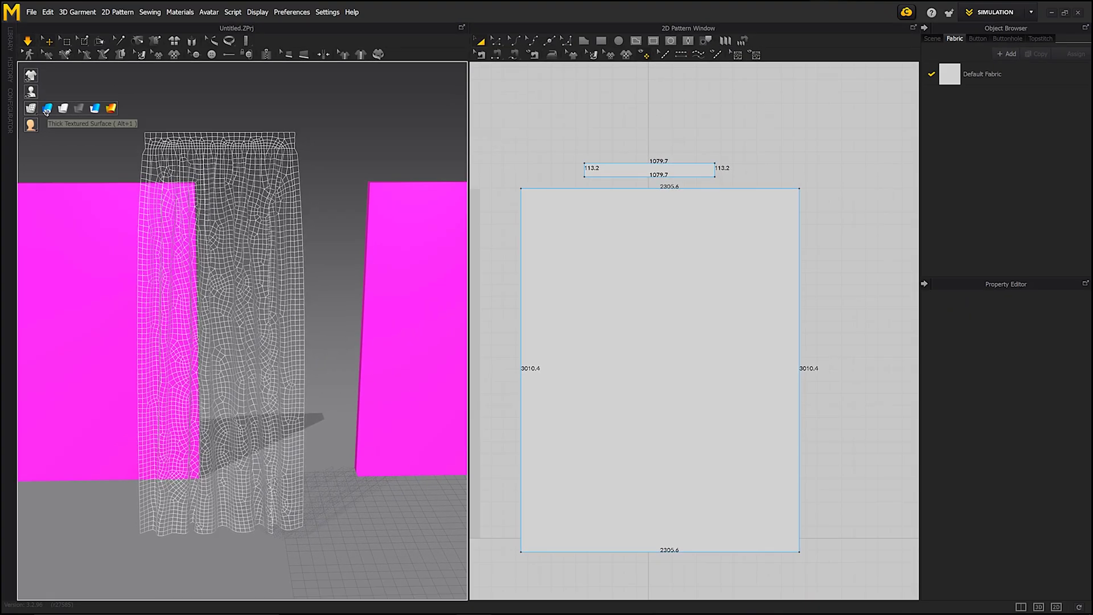
click(48, 108)
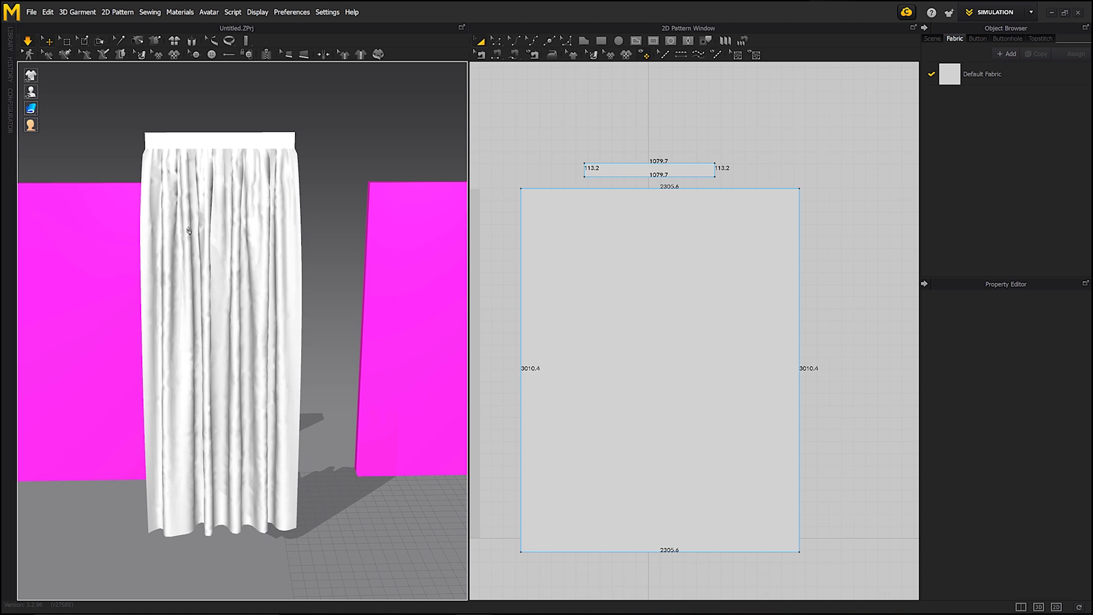
- Move the frozen strip back in line with the walls and simulate so the curtain follows it
right_drag(186, 285, 373, 157)
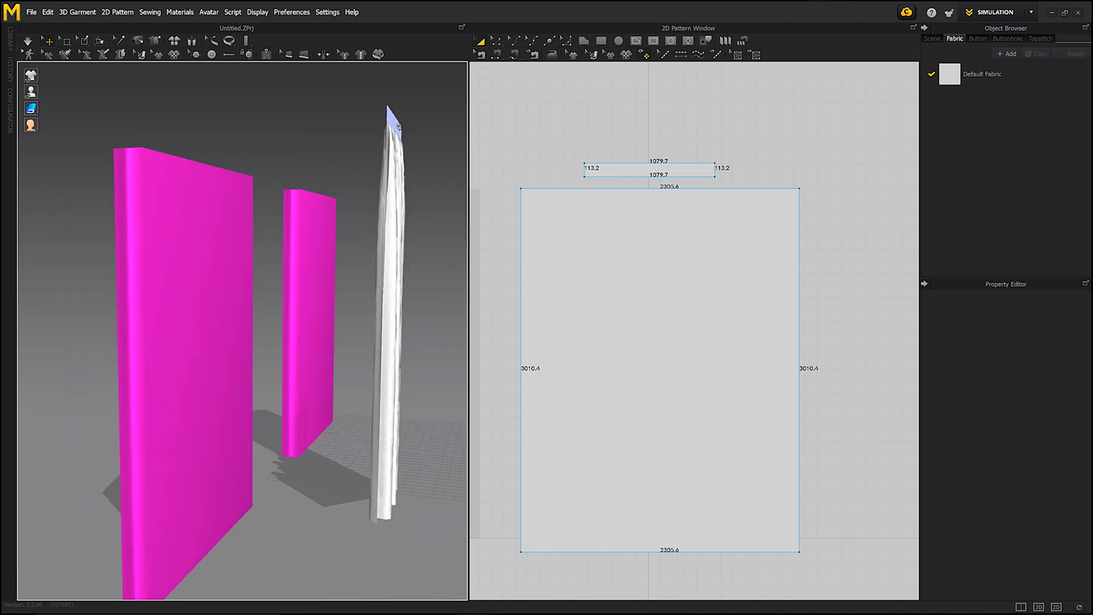
click(399, 125)
drag(399, 124, 288, 165)
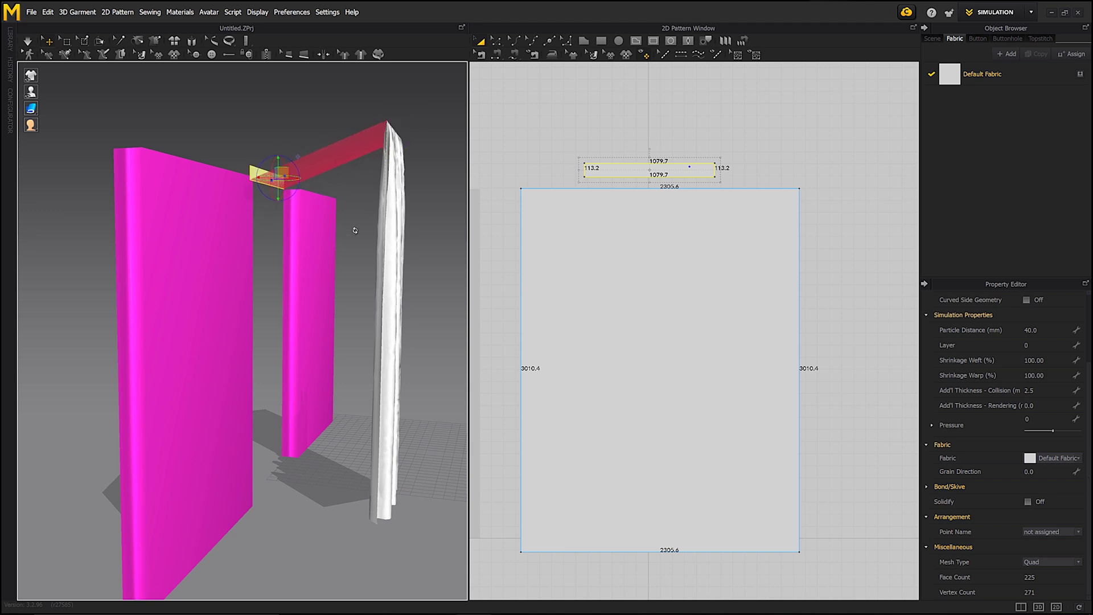
right_click(296, 268)
click(307, 273)
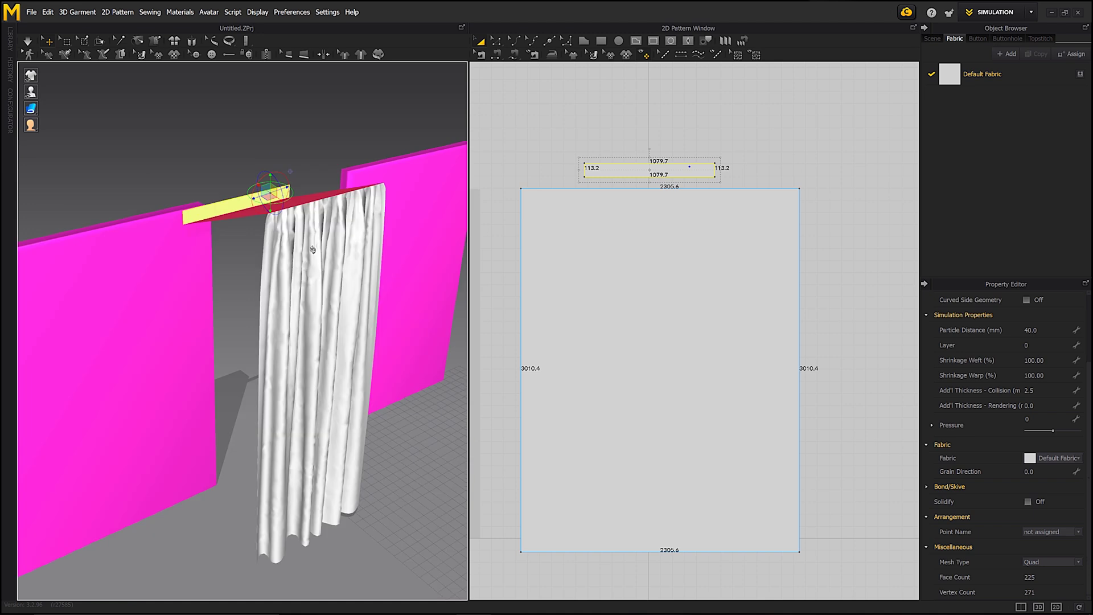
key(space)
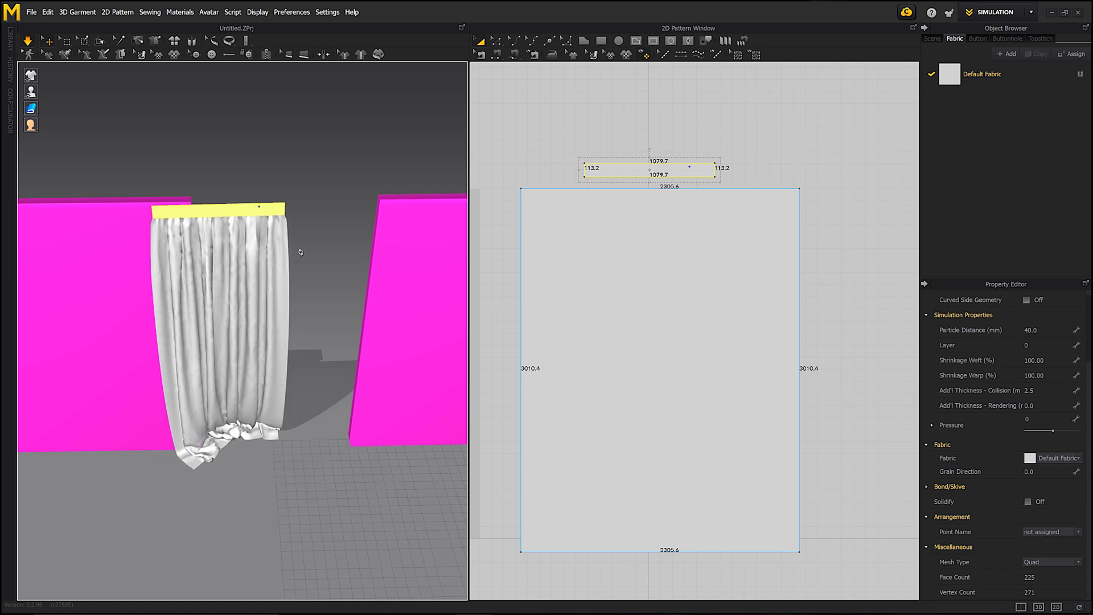
- Shift the frozen strip slightly sideways along its length and simulate the curtain again
right_click(259, 284)
right_drag(258, 284, 230, 289)
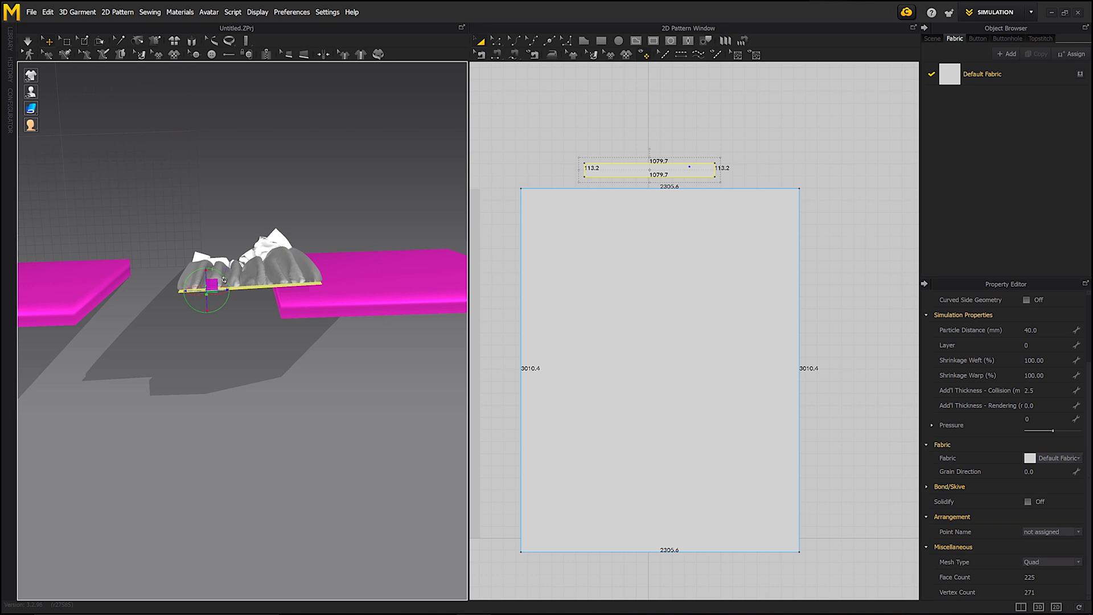
key(space)
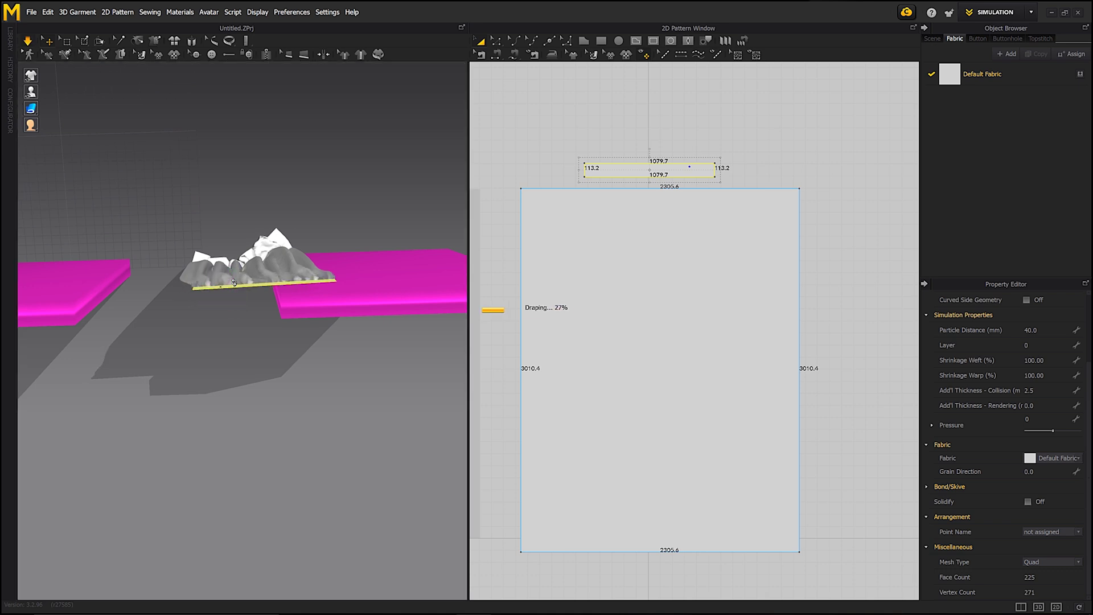
right_drag(309, 291, 195, 229)
key(space)
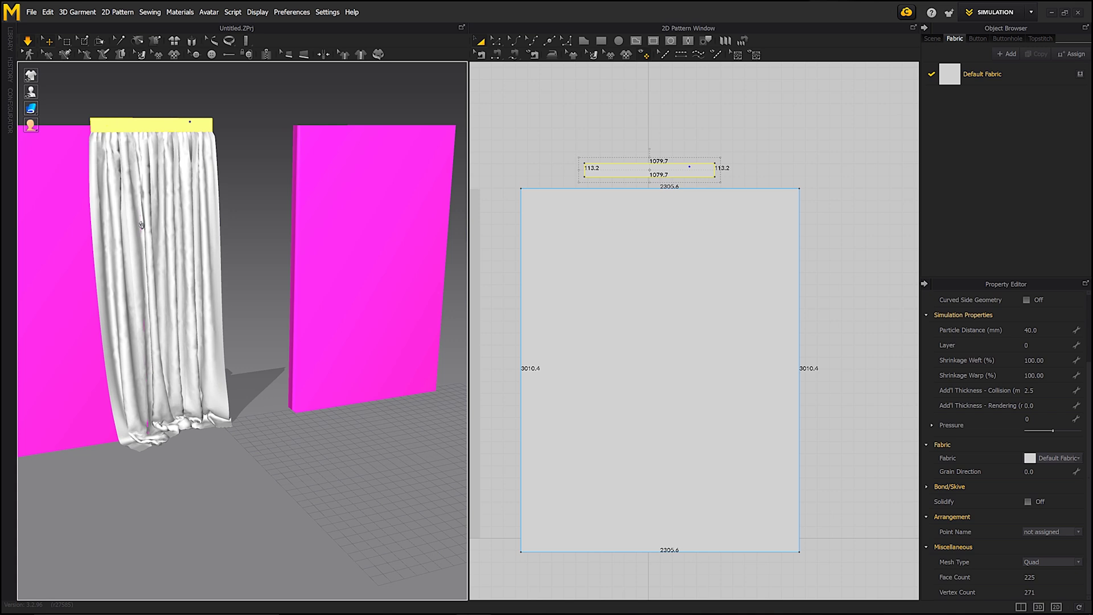
- Pull the curtain's lower hem sideways during simulation to rearrange its folds, and stop the simulation
click(141, 223)
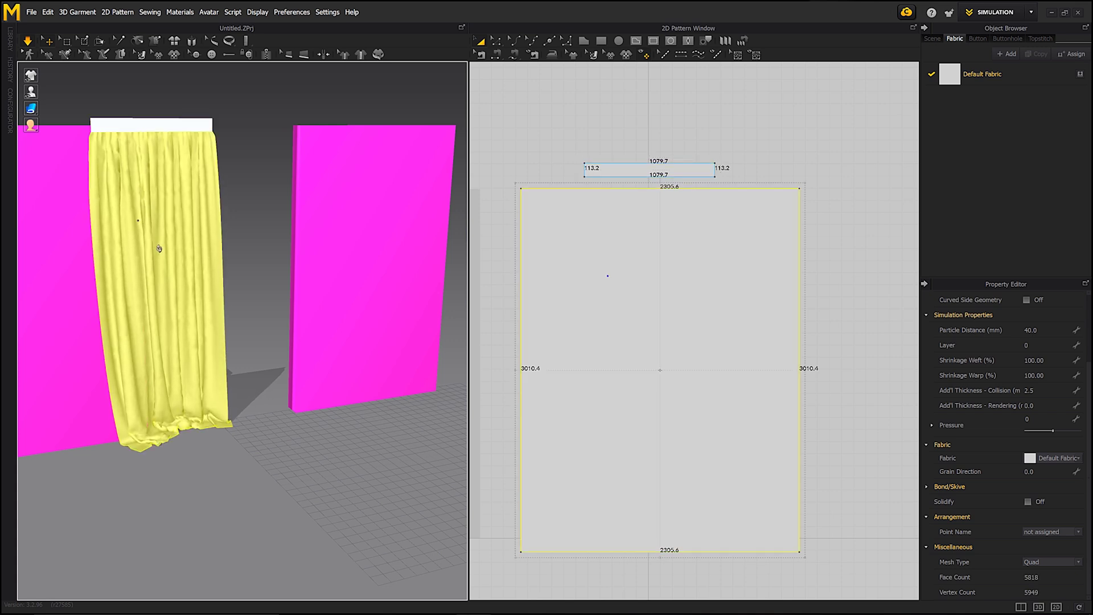
drag(160, 451, 136, 451)
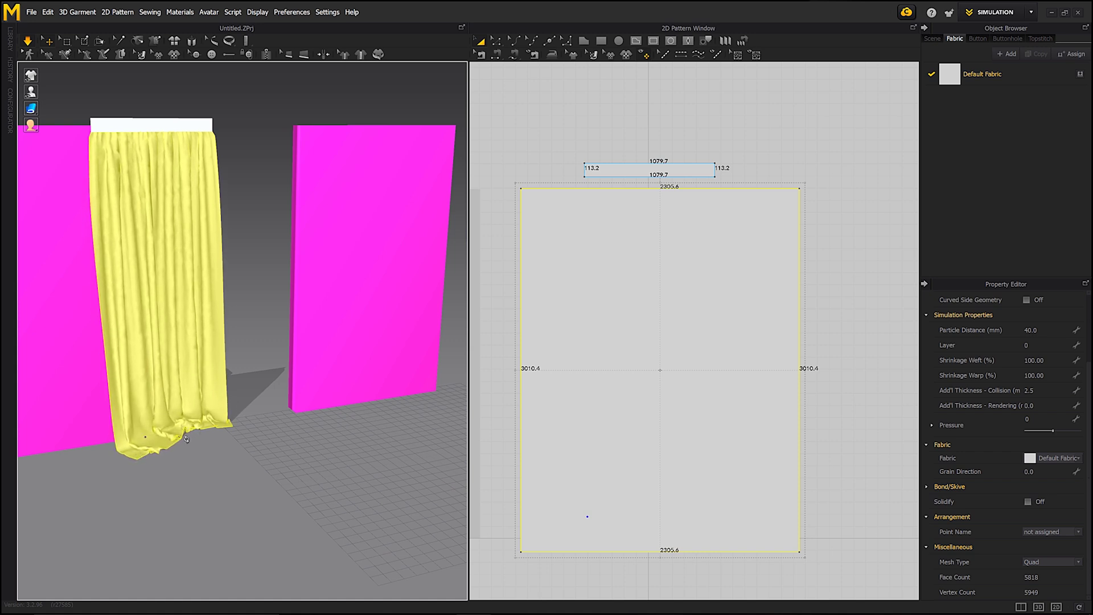
key(space)
- Show the Wind Controller in the 3D window
right_drag(138, 253, 311, 329)
click(296, 322)
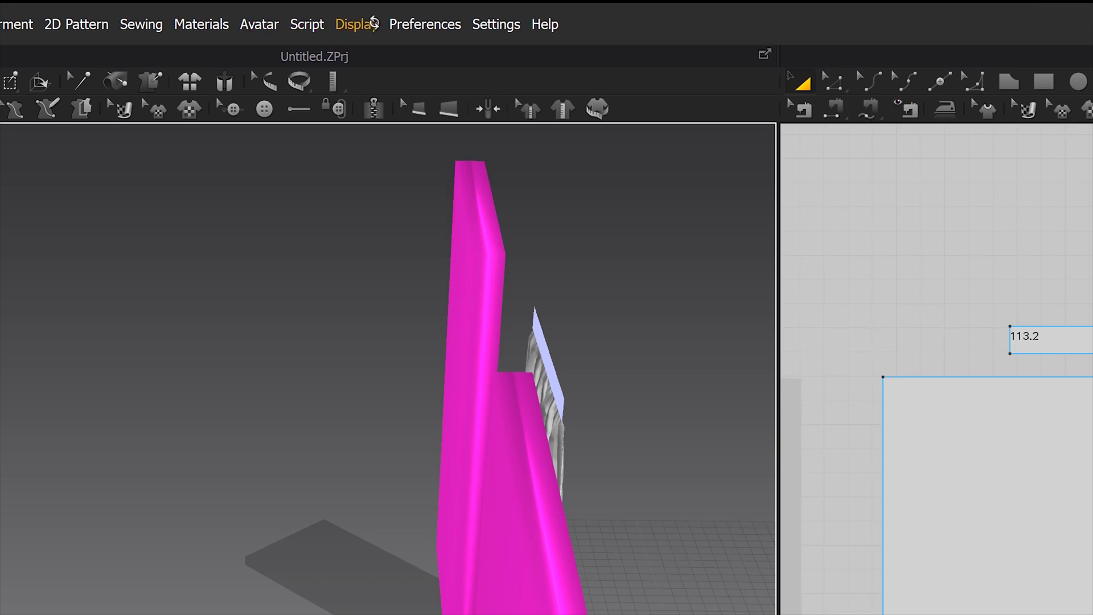
click(356, 24)
mouse_move(383, 212)
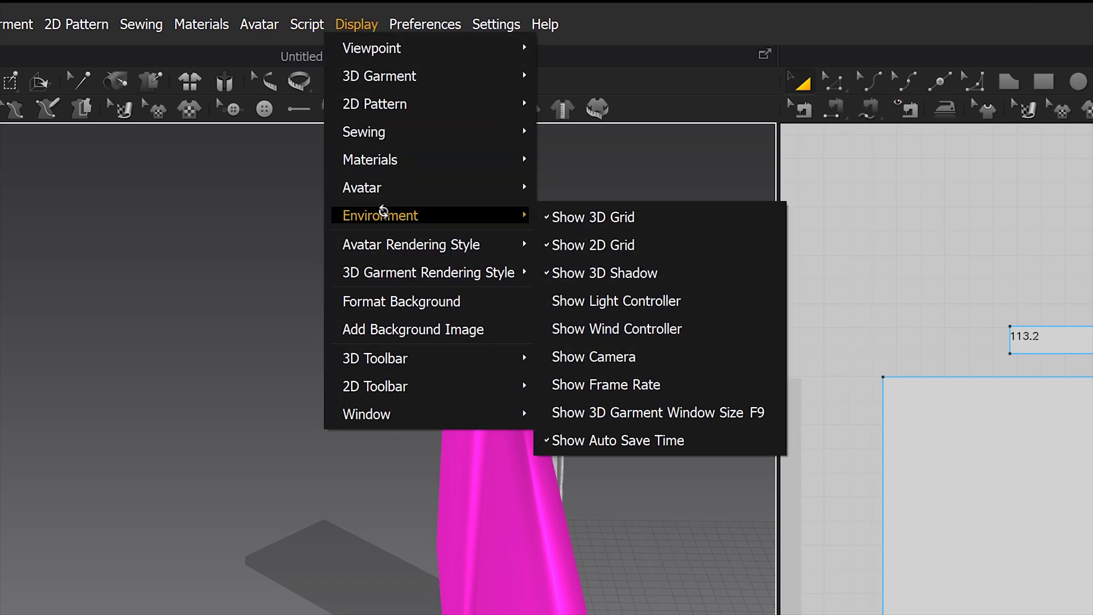
click(663, 328)
- Move the wind controller to the opposite side of the walls, about X -3574 and Z 2095, and aim it at the curtain
click(592, 522)
right_drag(663, 580, 723, 559)
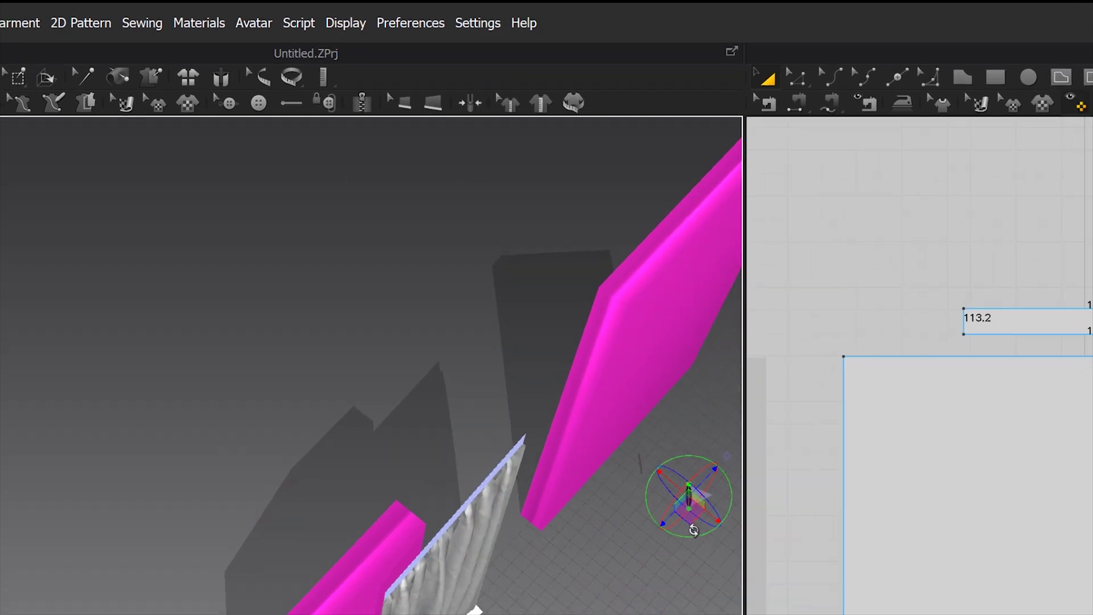
drag(693, 529, 241, 463)
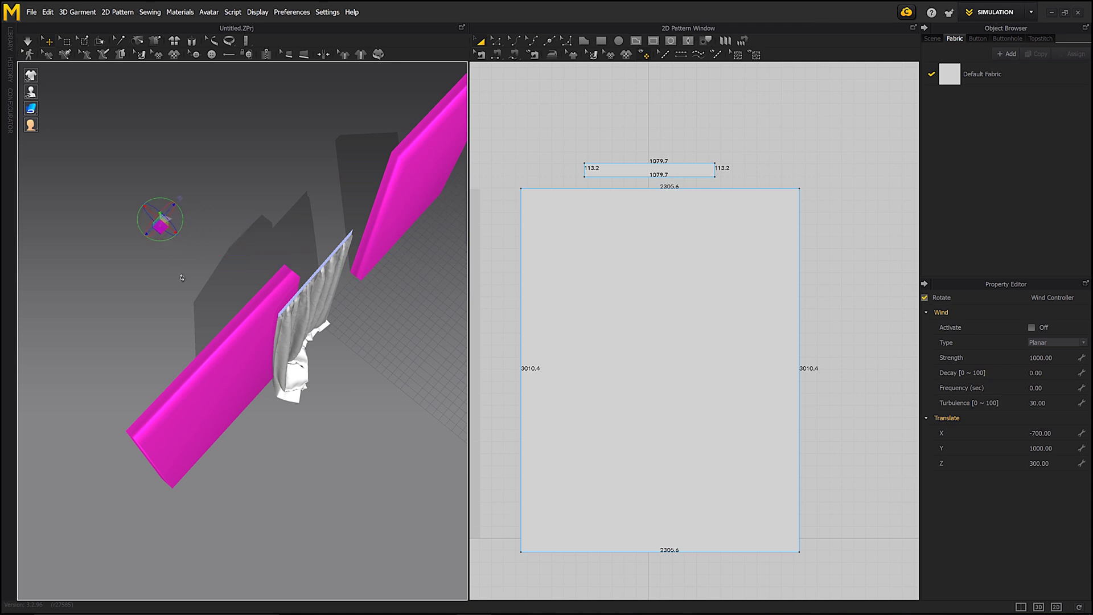
click(182, 278)
click(165, 220)
right_drag(165, 220, 174, 297)
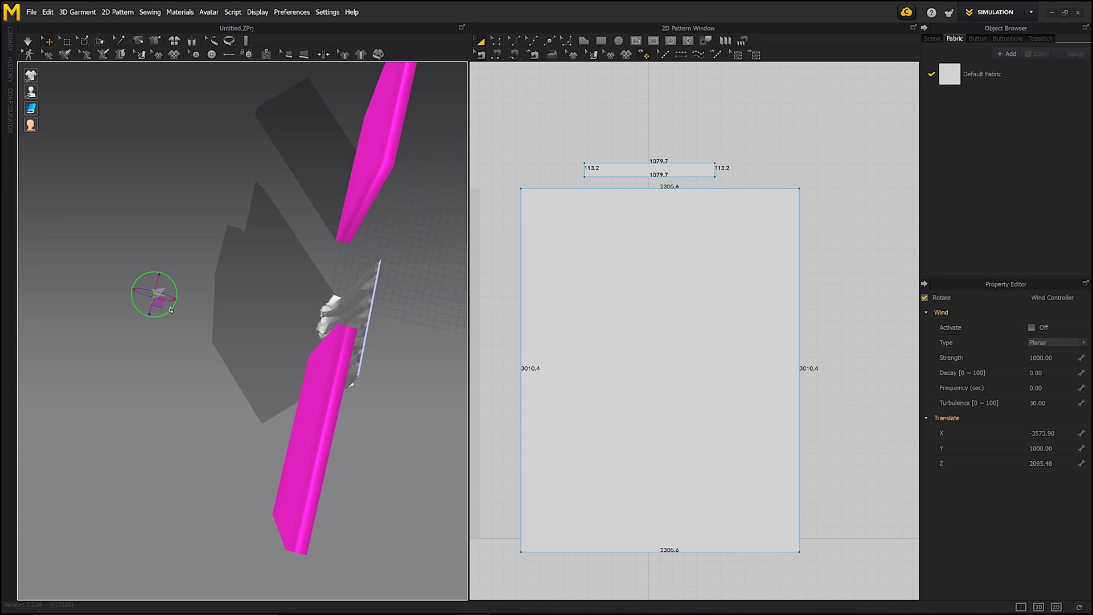
click(212, 350)
right_drag(212, 350, 226, 284)
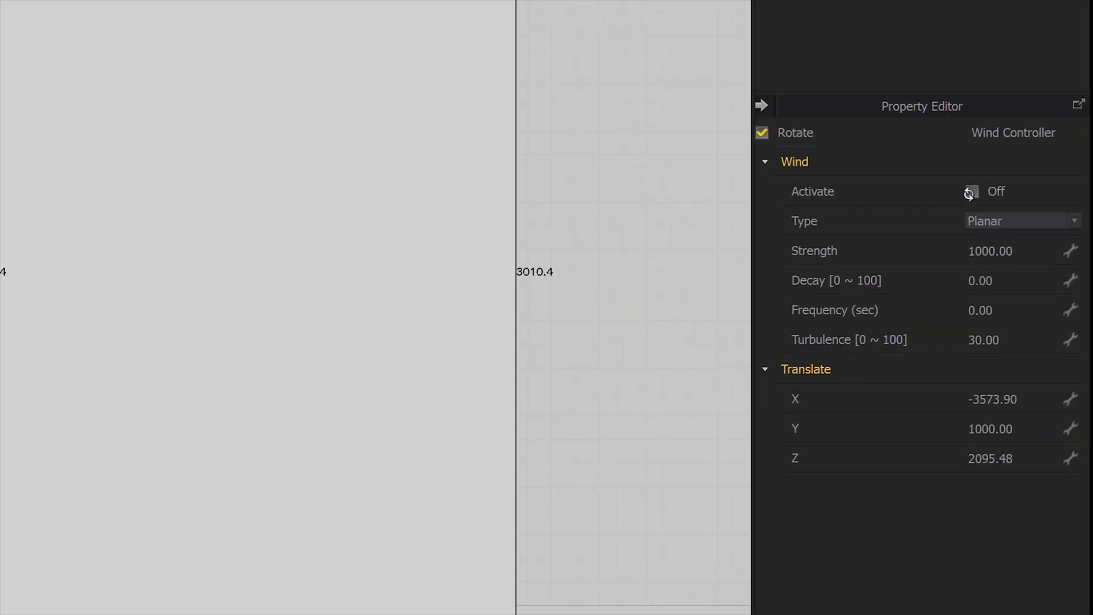
- Activate the wind and start the simulation so it blows against the curtain
click(1030, 327)
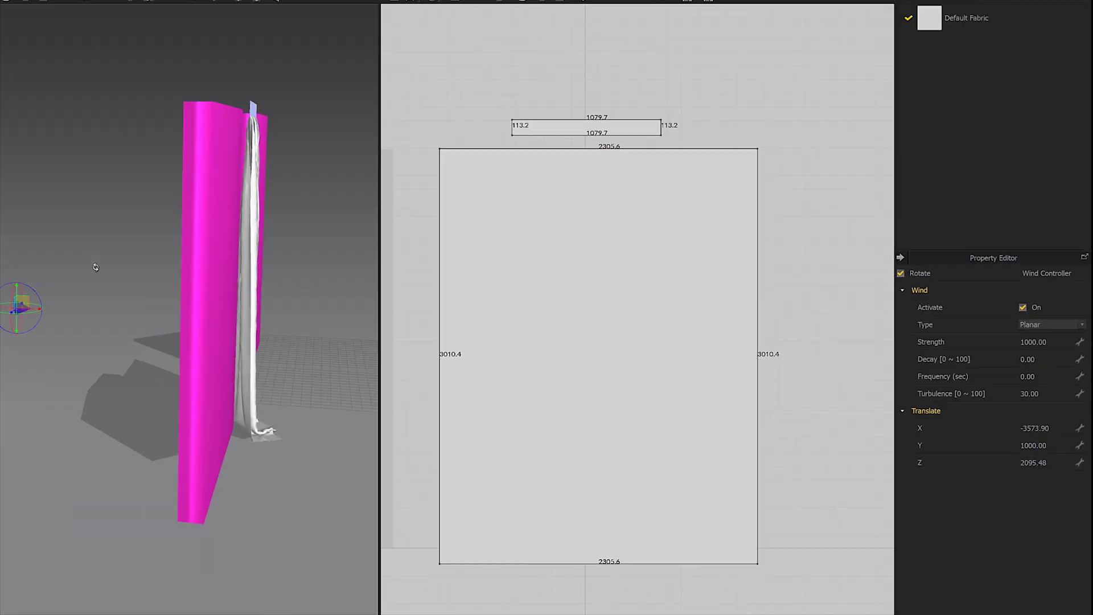
click(64, 96)
click(28, 41)
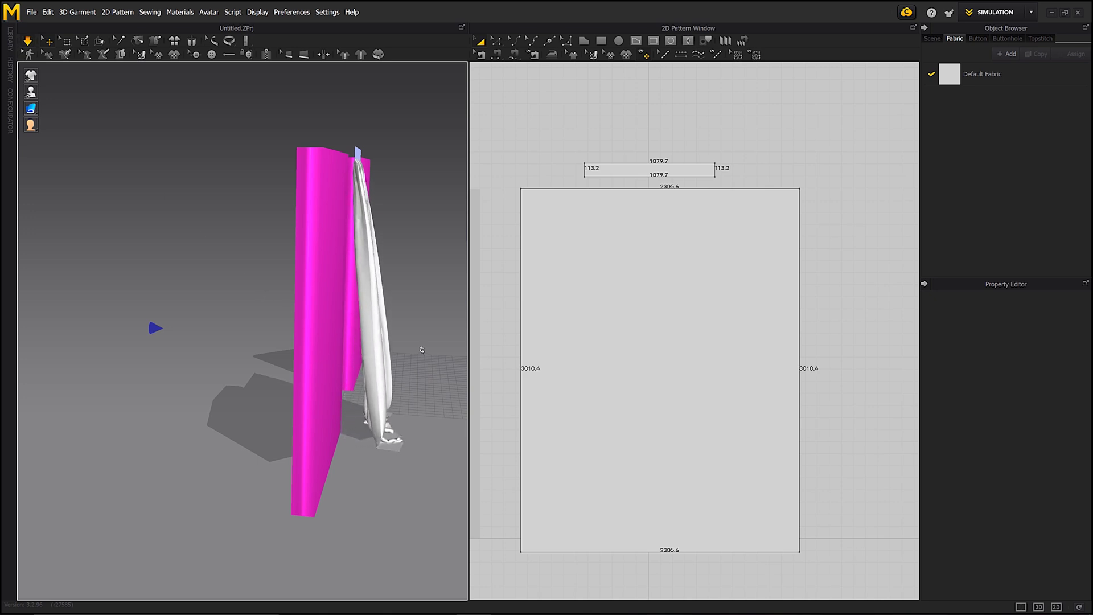
- Set the wind controller's frequency to 3 seconds while the curtain simulates
click(154, 329)
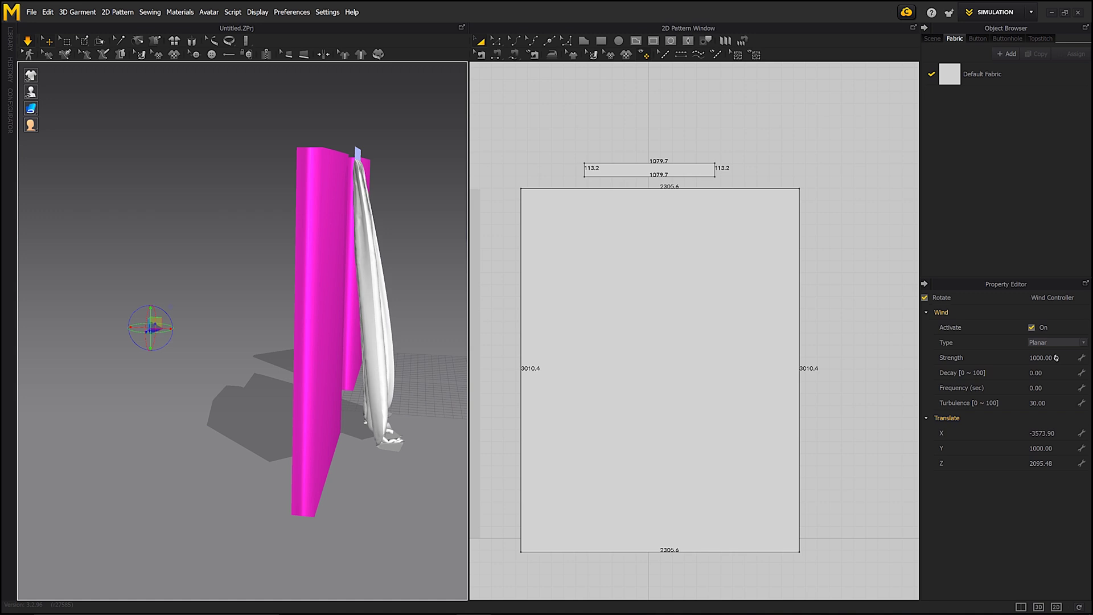
click(1040, 390)
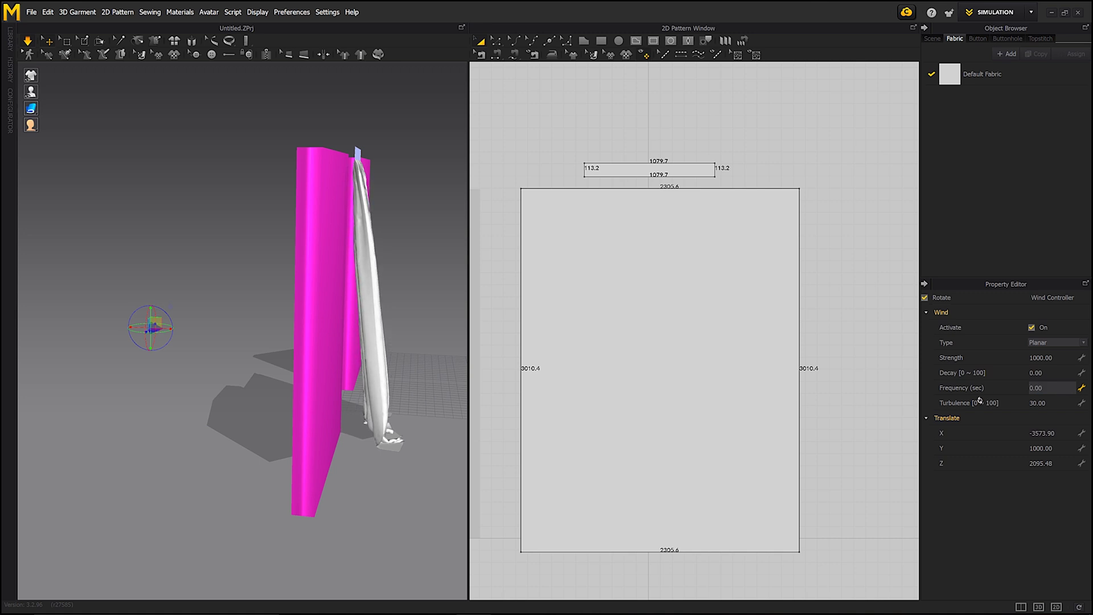
click(1039, 388)
text(3)
key(Return)
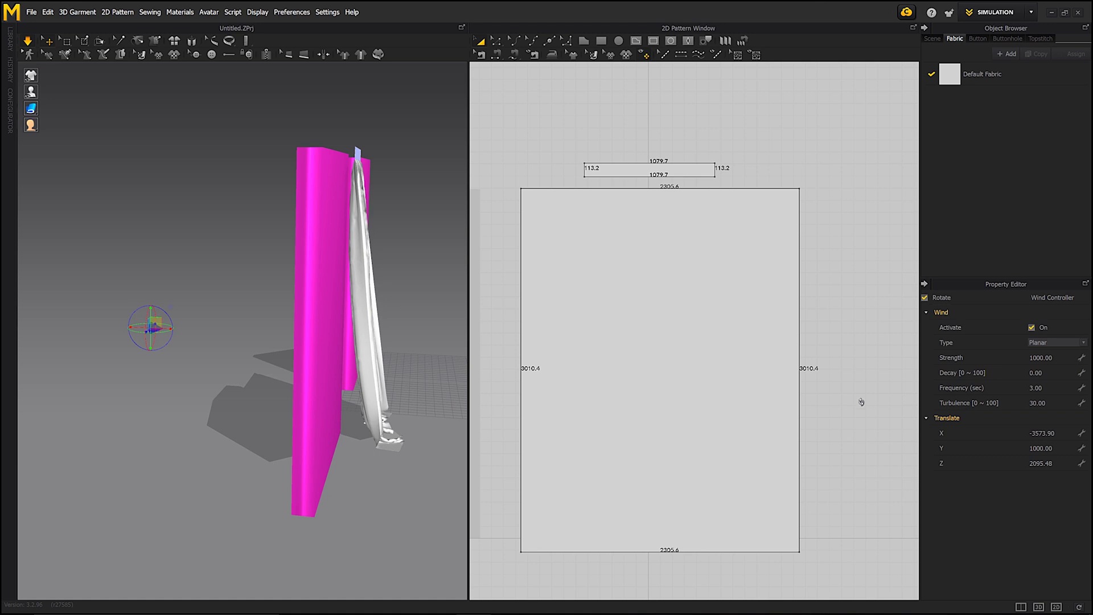
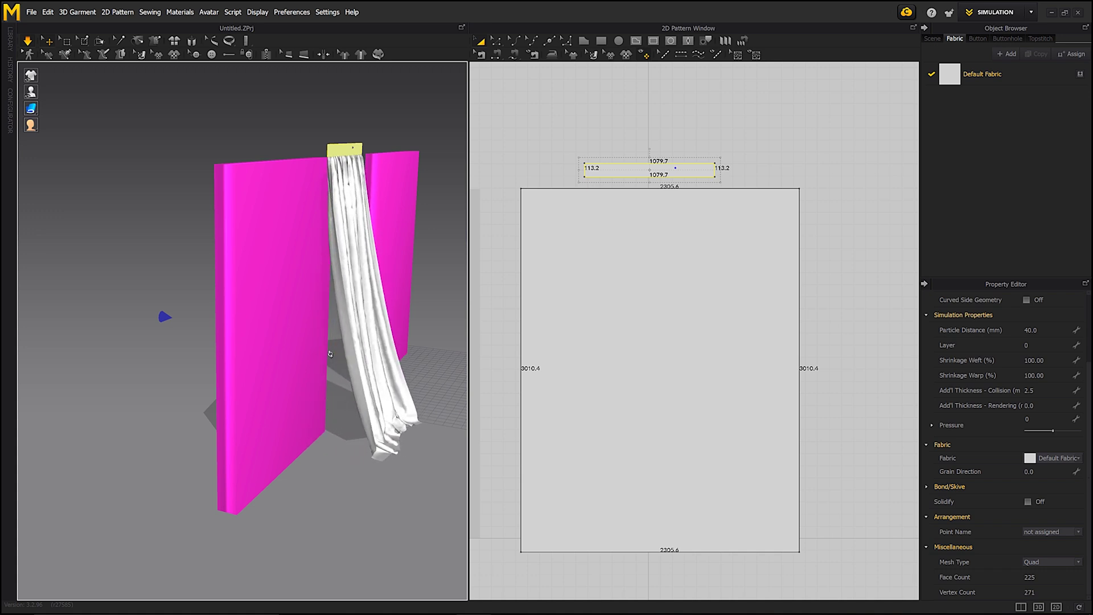
- Restart the simulation and set the wind controller's strength to 700
key(space)
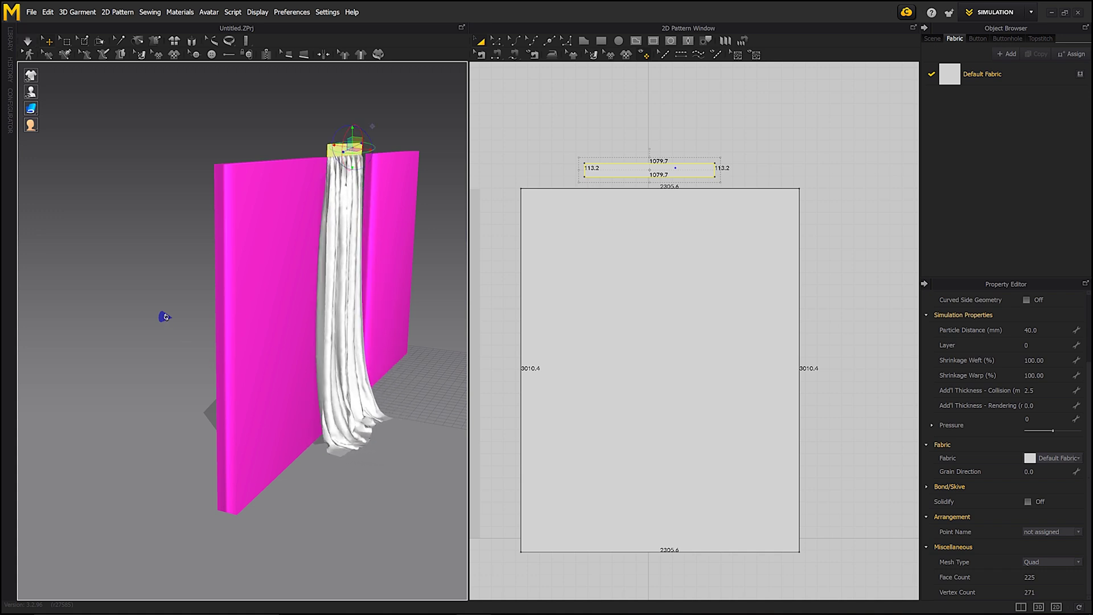
key(q)
click(164, 317)
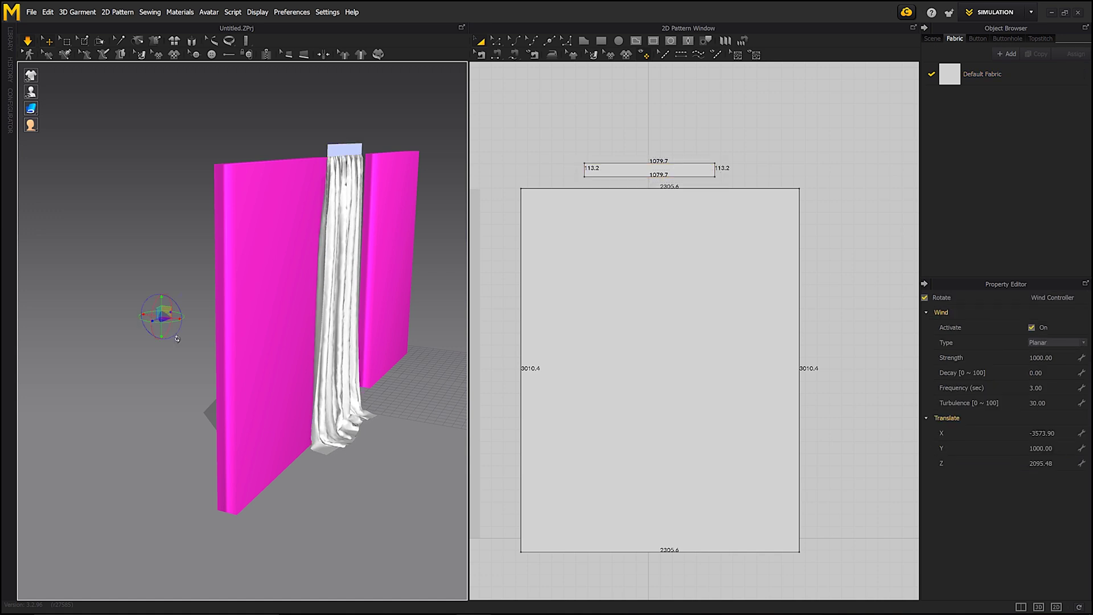
double_click(1050, 357)
text(70)
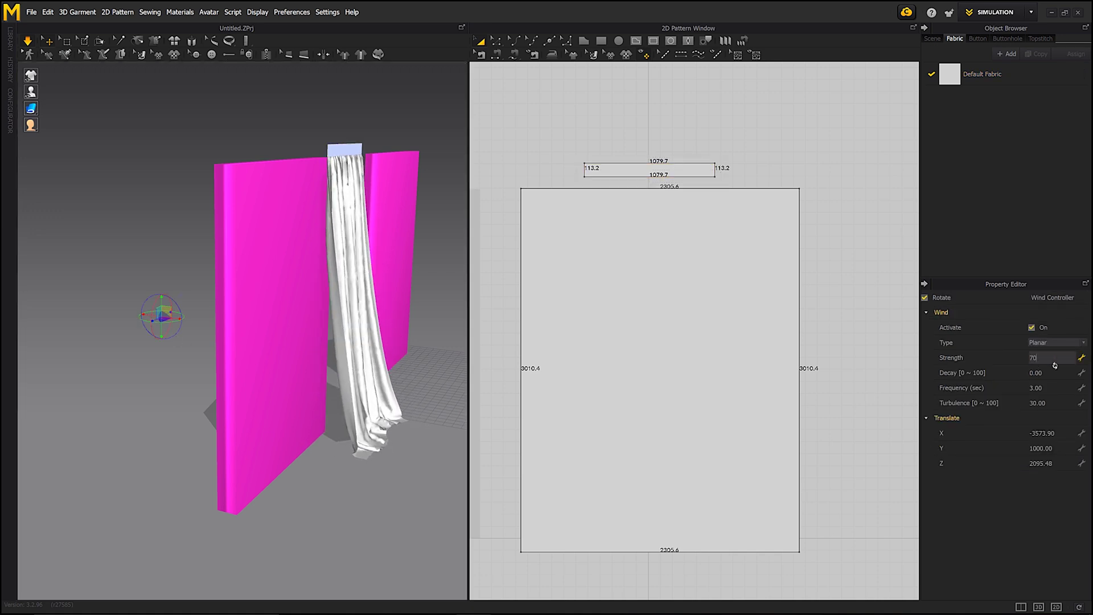
text(0)
key(Return)
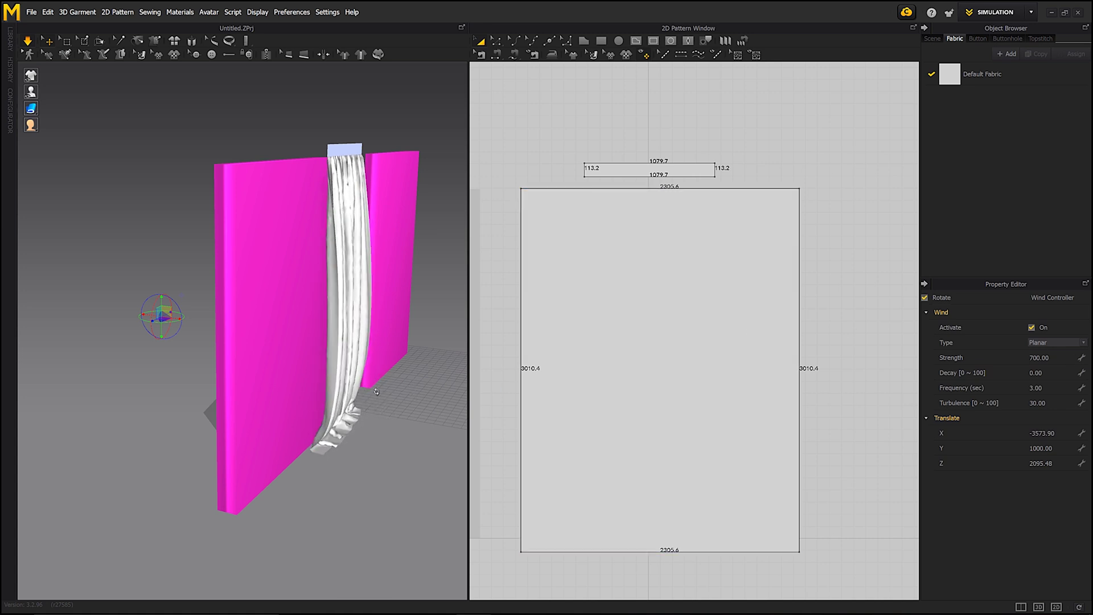
- Pause the simulation, set the wind's decay to 50, and resume simulating the curtain
key(space)
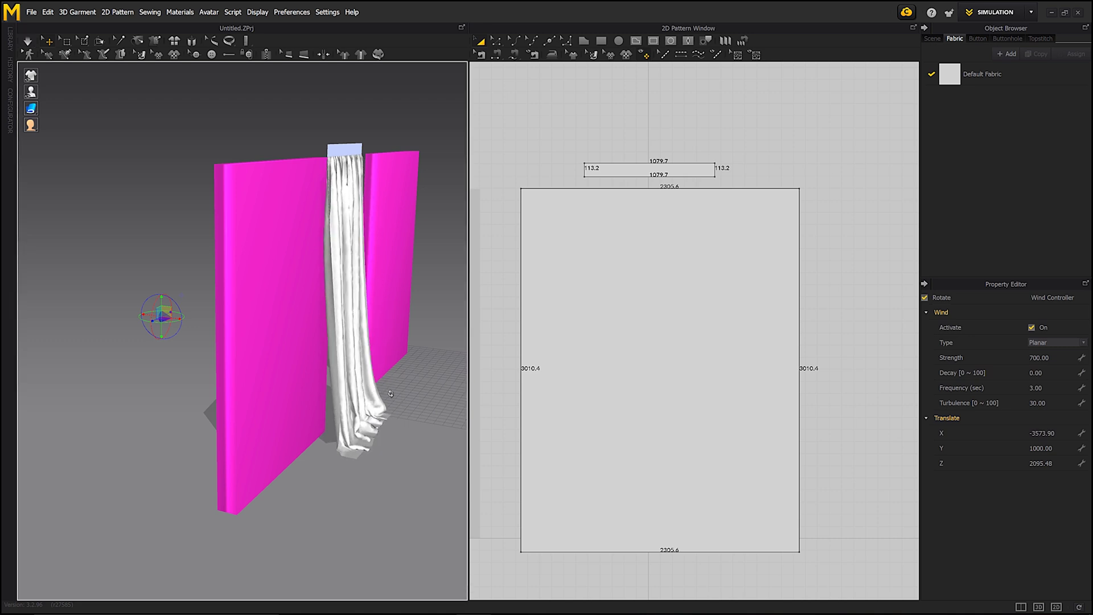
click(1031, 372)
text(50)
key(Return)
key(space)
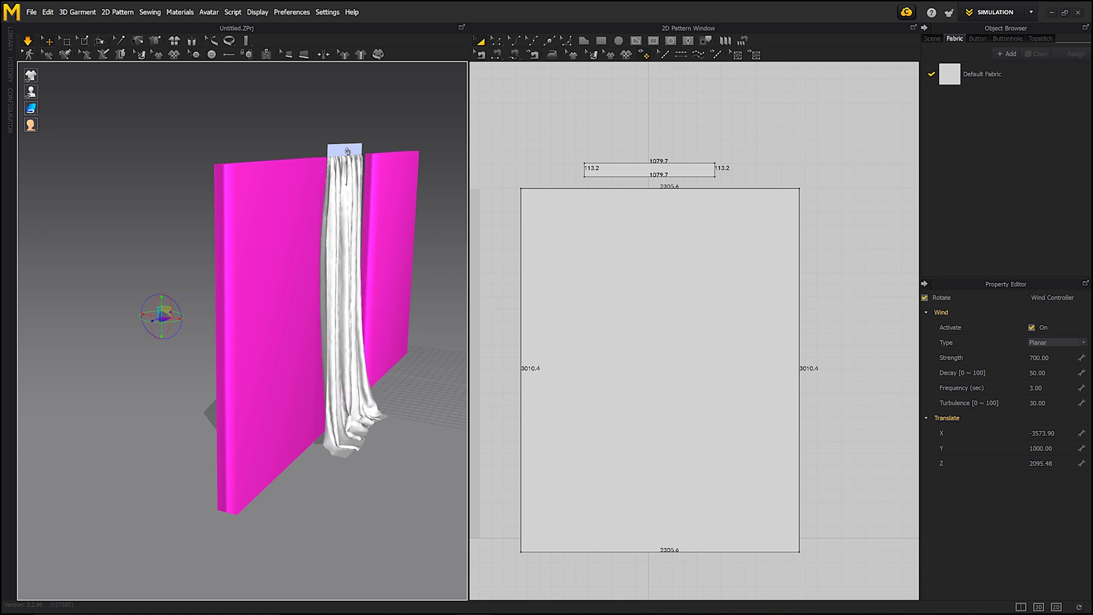
- Pause the simulation, raise the curtain's upper strip slightly so the hem lifts, and resume simulating
click(347, 151)
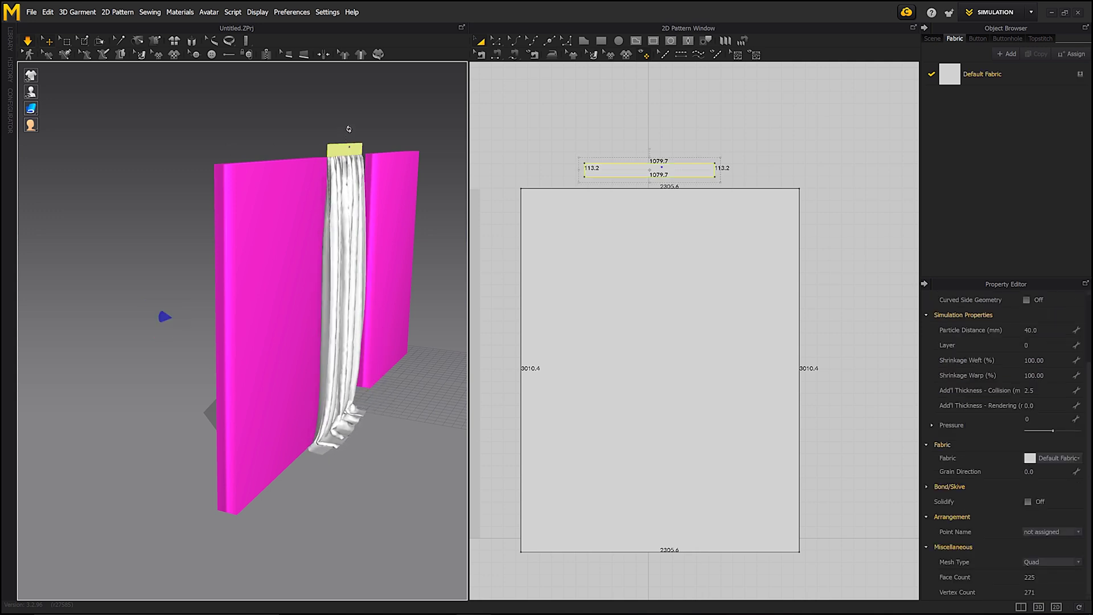
key(space)
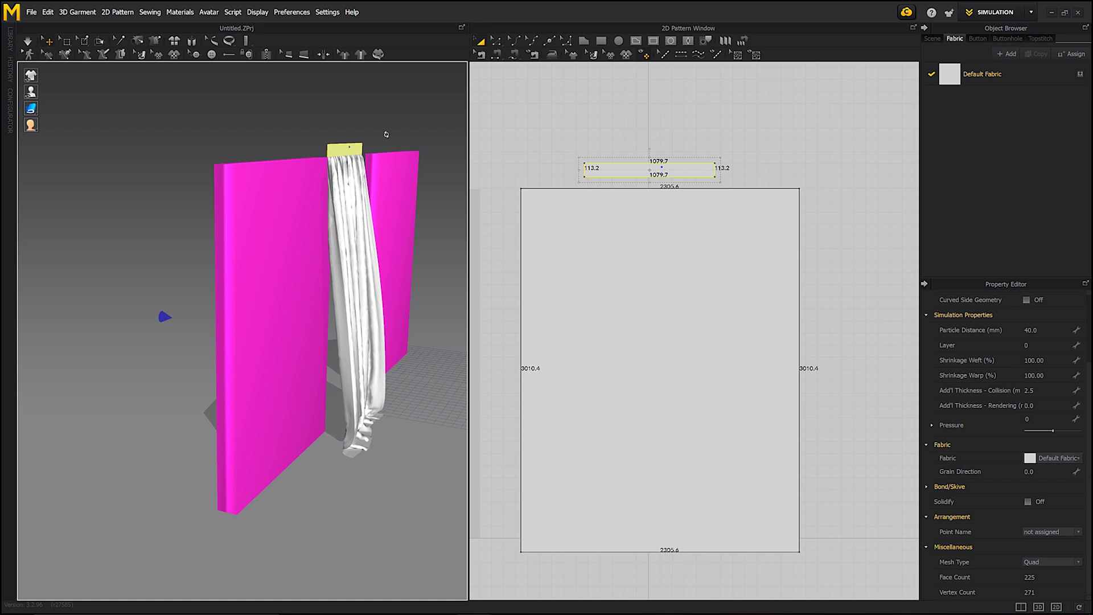
click(339, 146)
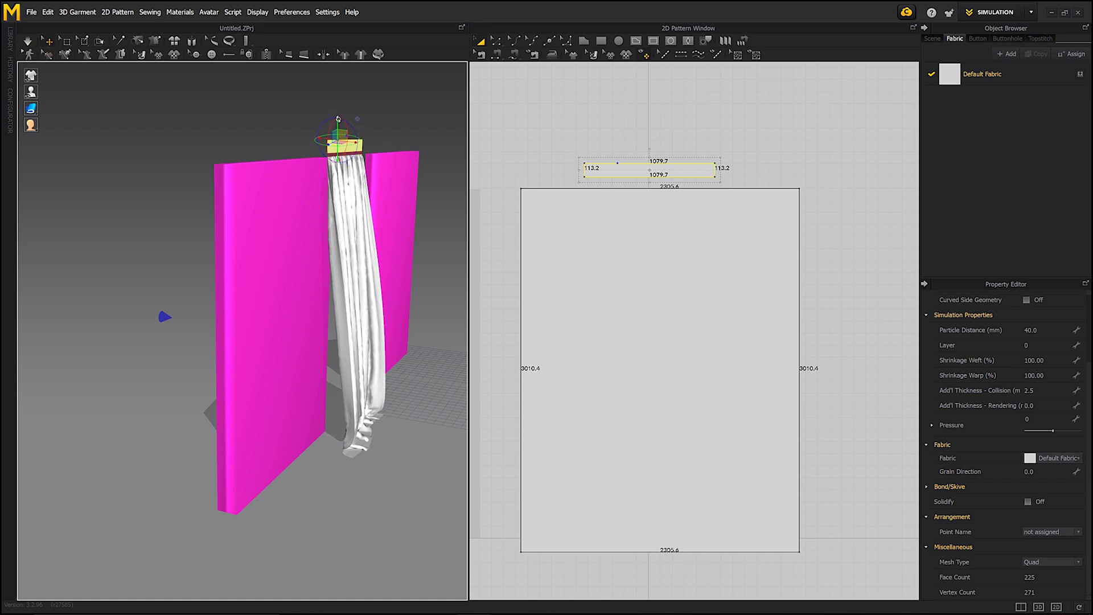
key(space)
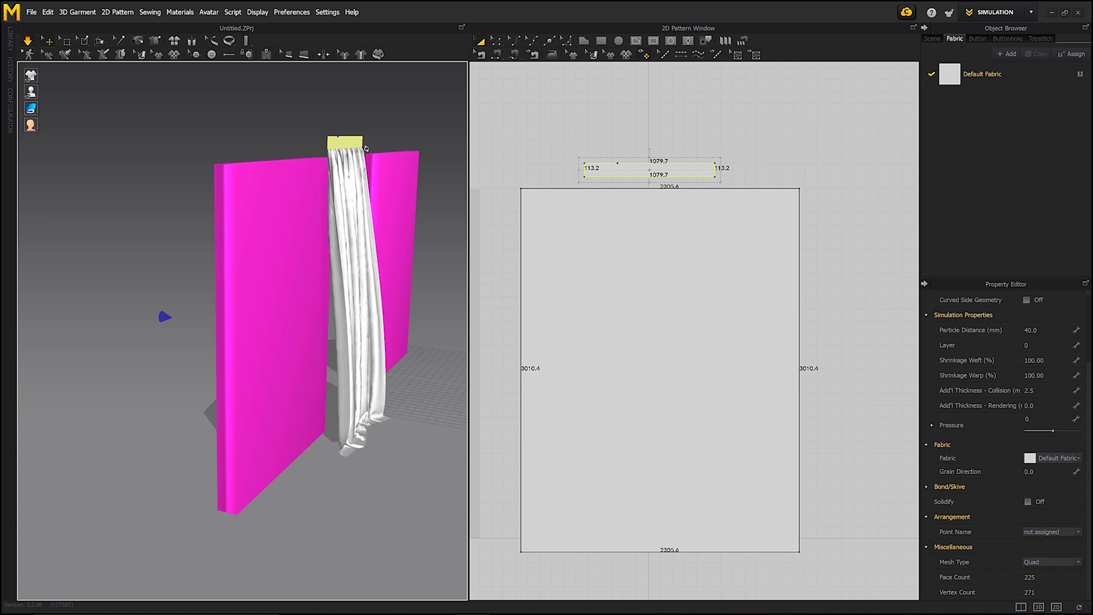
- Stop the simulation and refine the large curtain pattern's particle distance to 10 mm
click(363, 145)
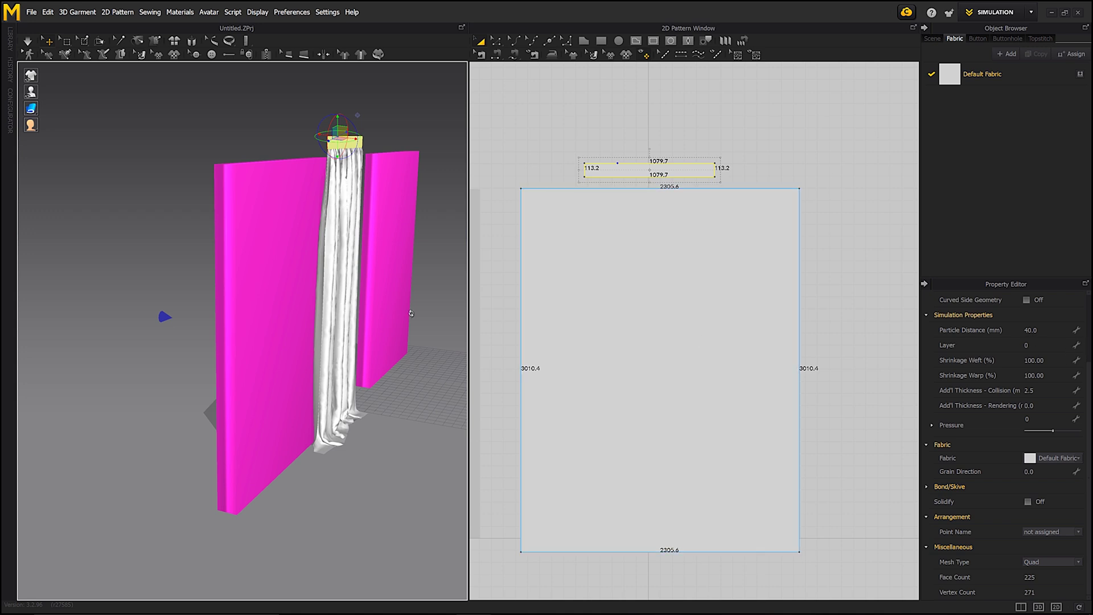
click(340, 283)
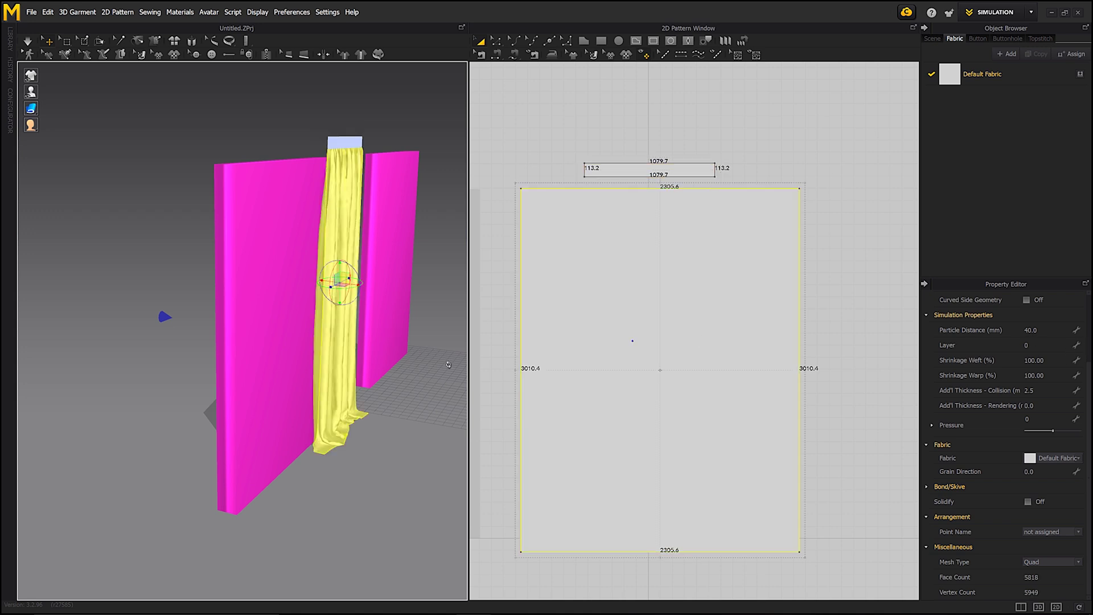
click(1033, 330)
text(10)
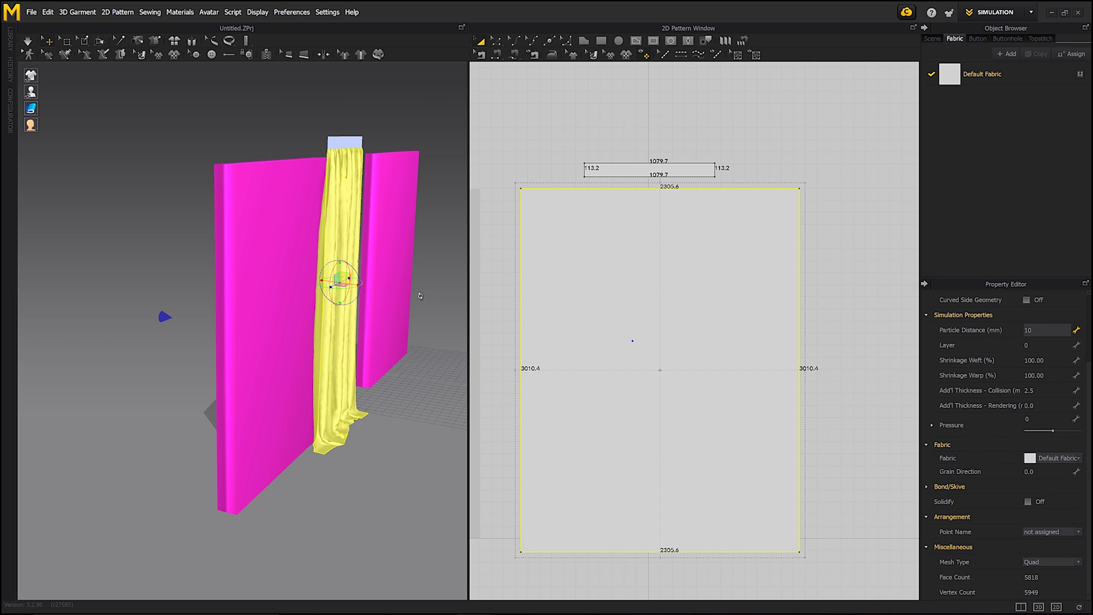
key(Return)
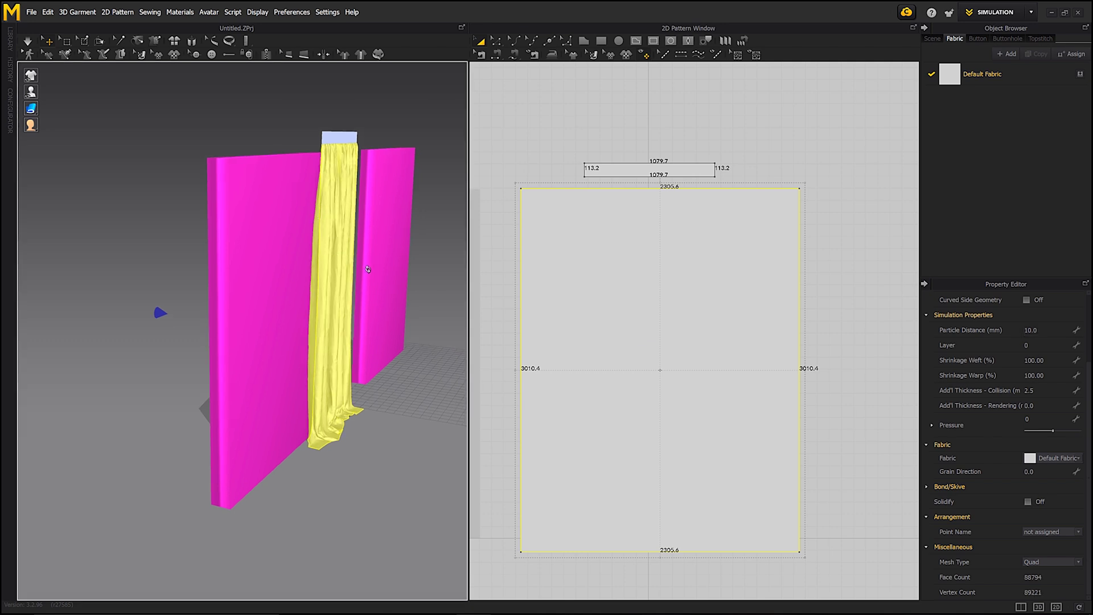
- Simulate the refined curtain in the wind and pull its middle sideways to rearrange the folds
right_drag(364, 279, 344, 266)
scroll(344, 267, up, 5)
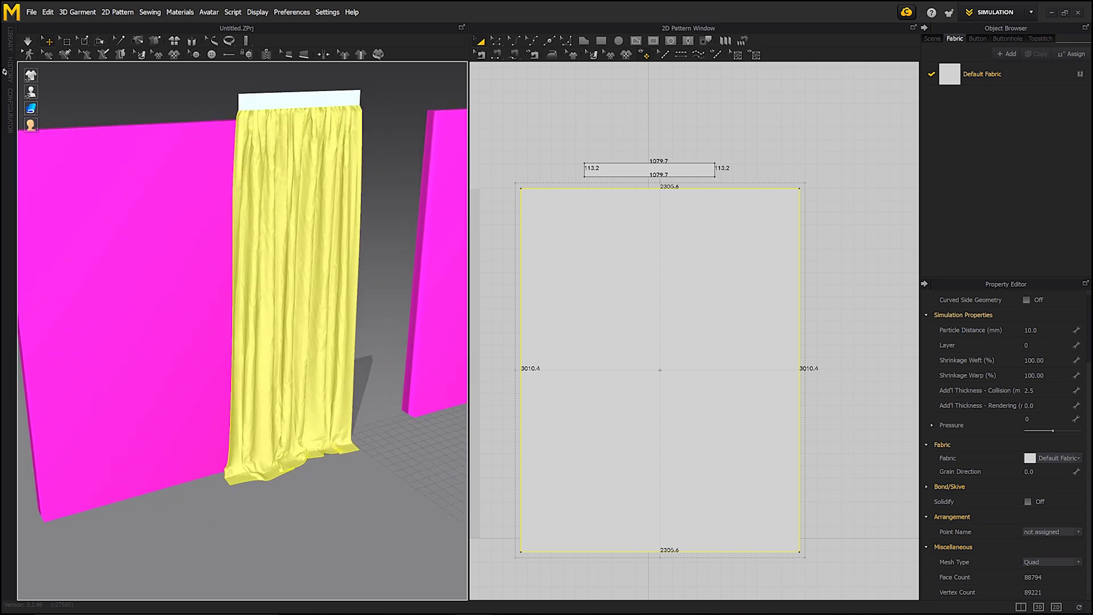
click(27, 40)
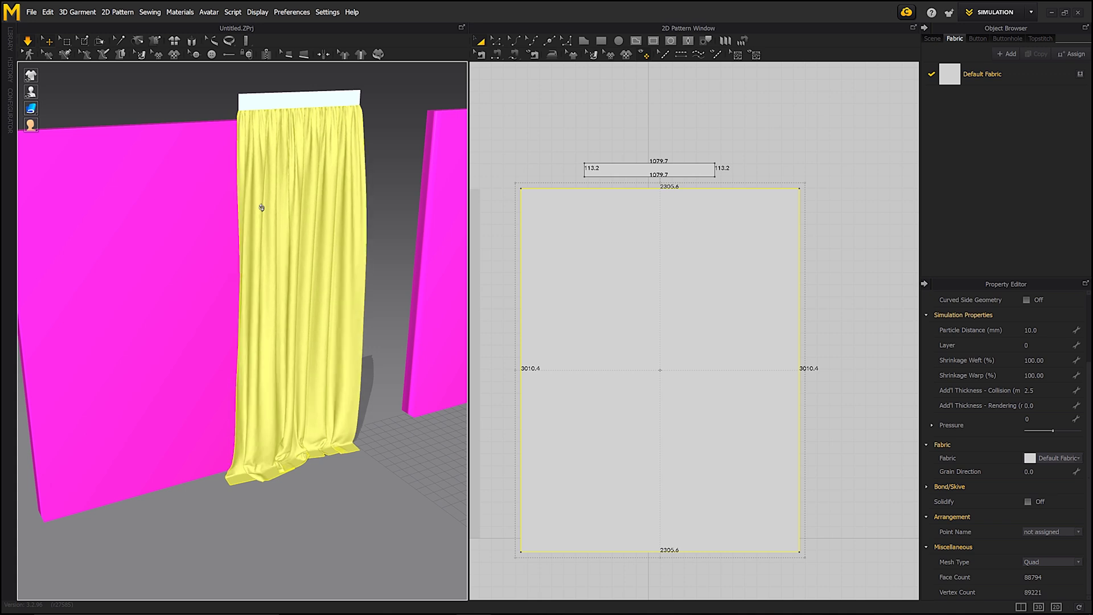
drag(310, 305, 385, 308)
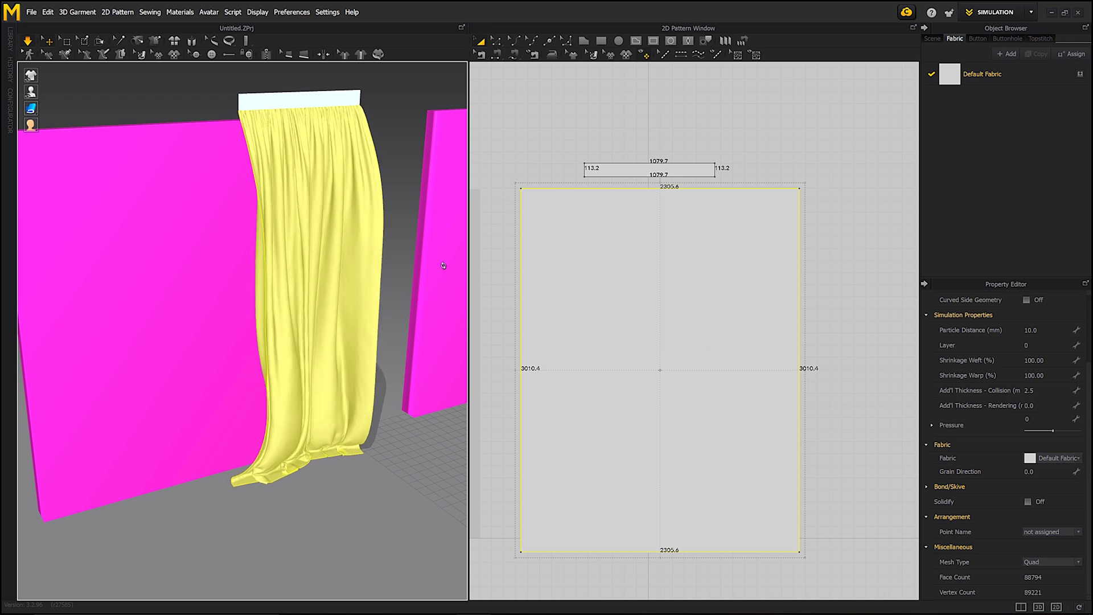
- Set the wind controller's strength to 200 while the refined curtain simulates
right_drag(236, 312, 265, 311)
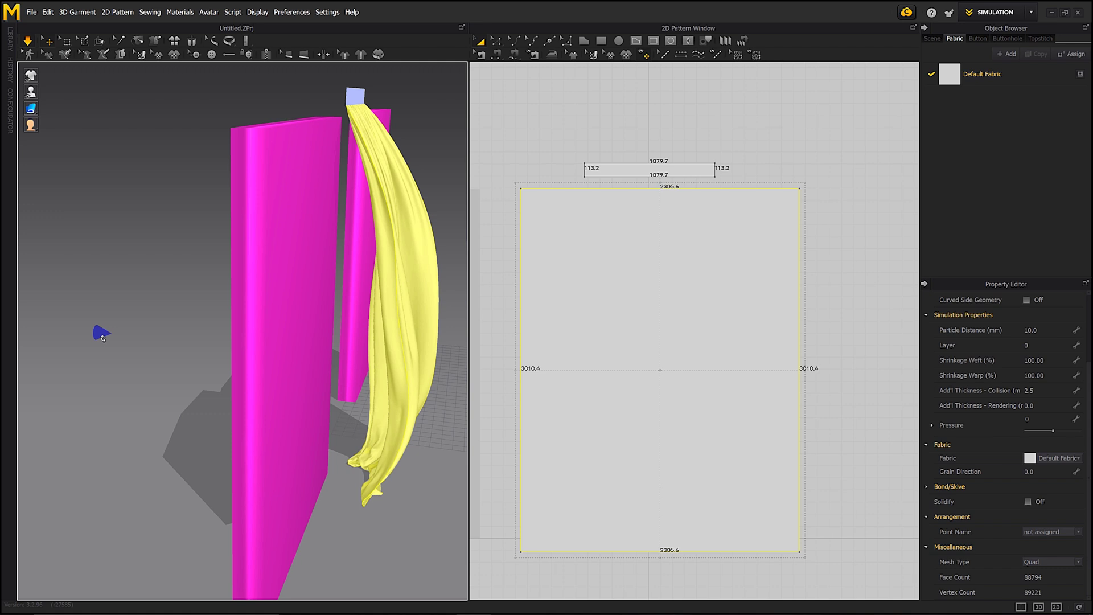
click(103, 340)
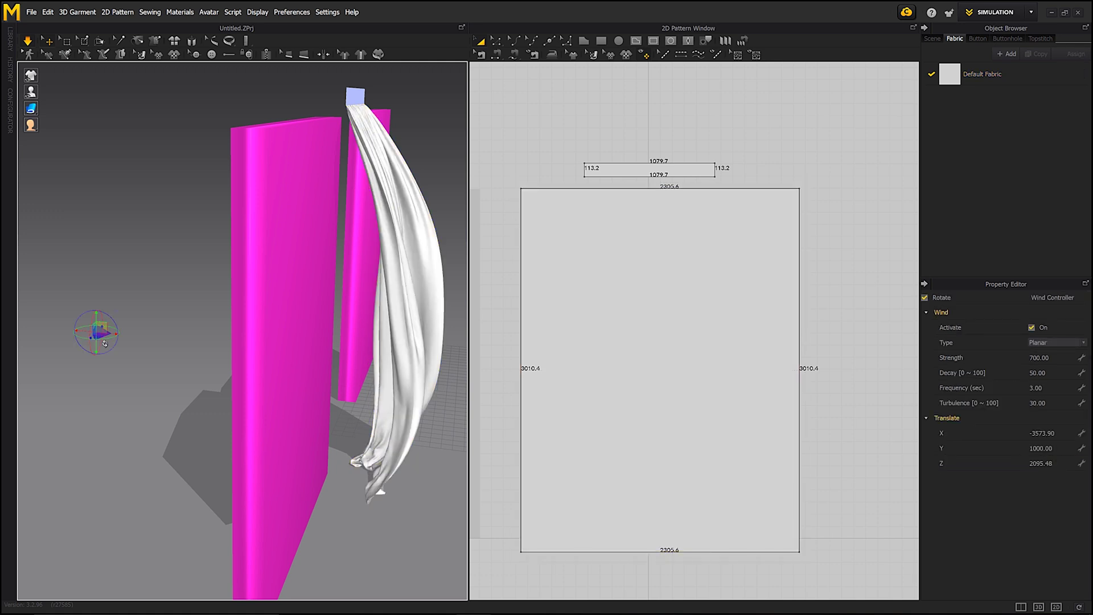
click(1045, 358)
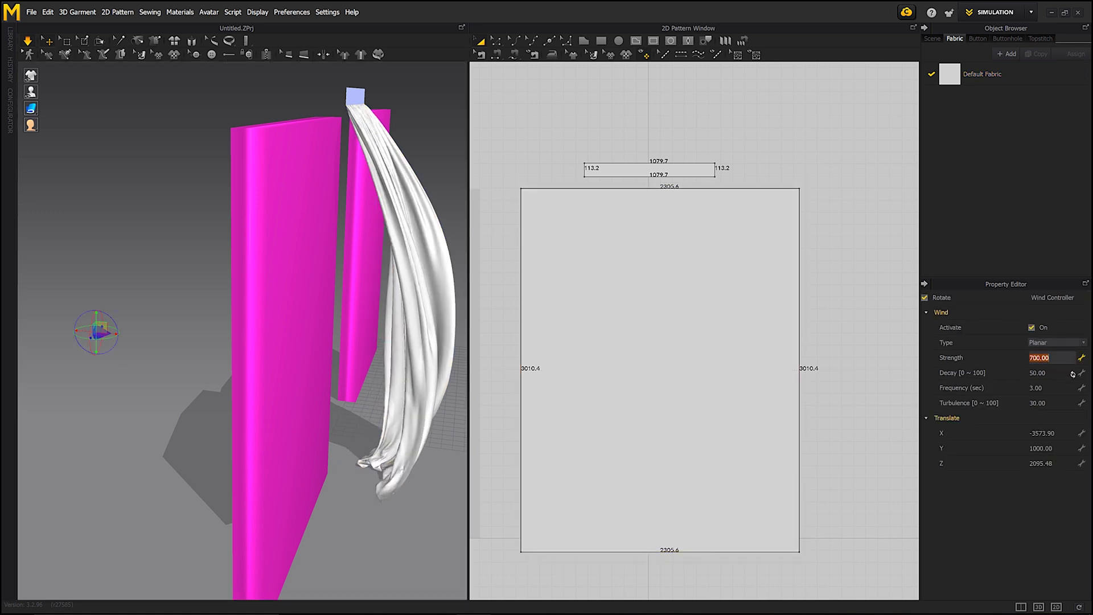
text(200)
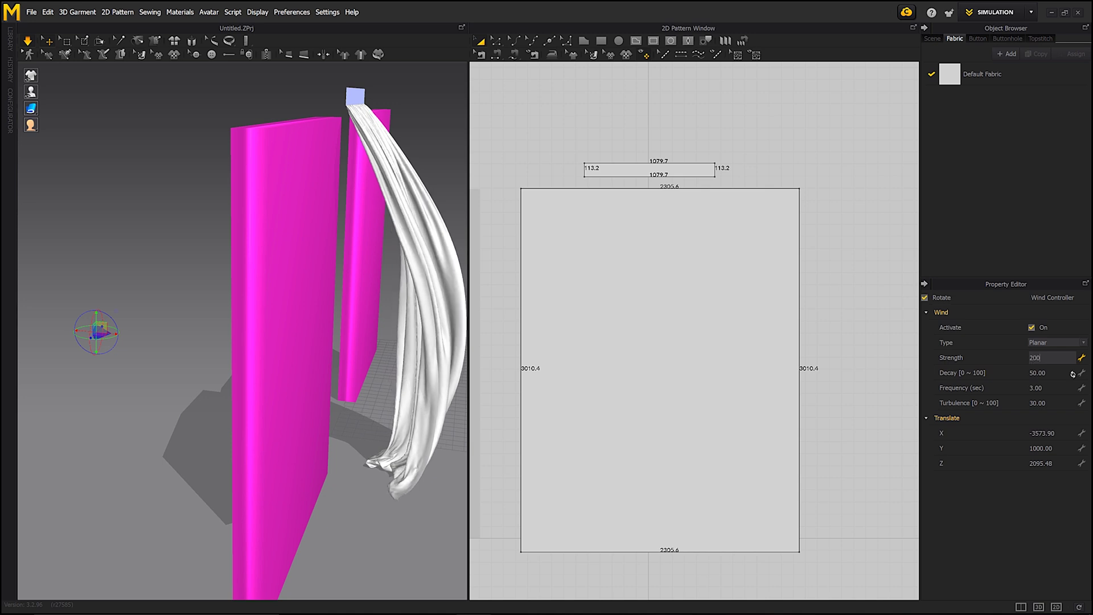
key(Return)
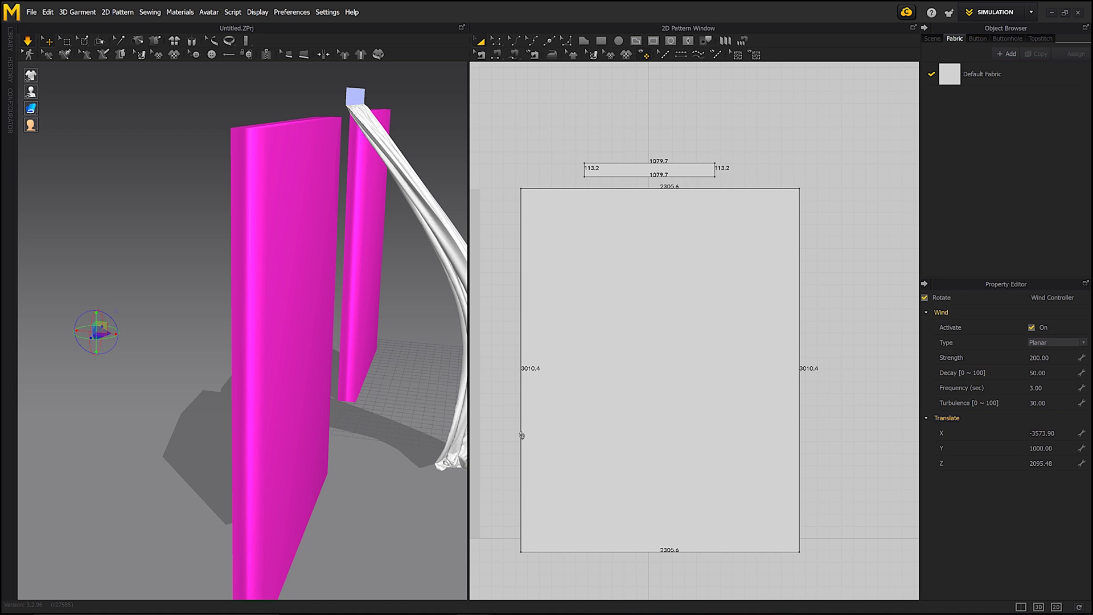
- Deactivate the wind so the curtain settles, and set the wind strength to 100
click(1031, 328)
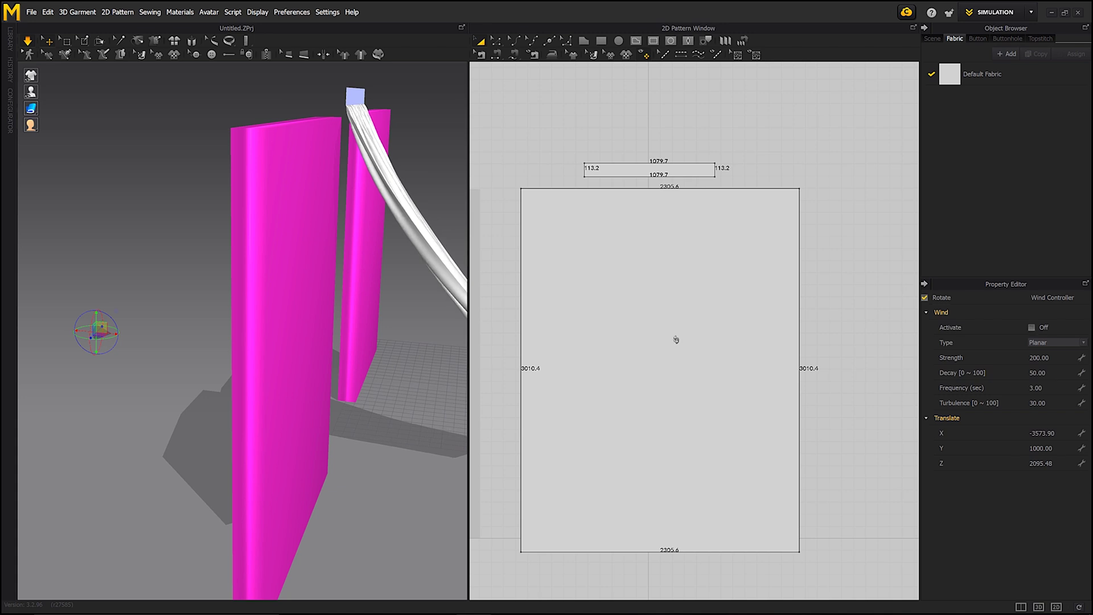
right_drag(366, 363, 294, 357)
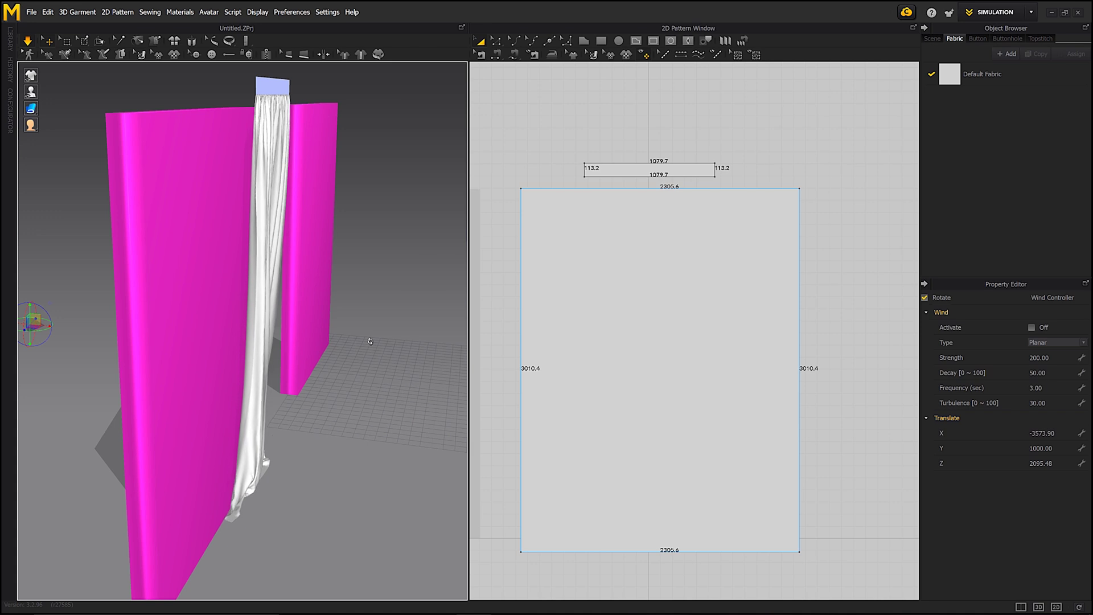
click(1045, 357)
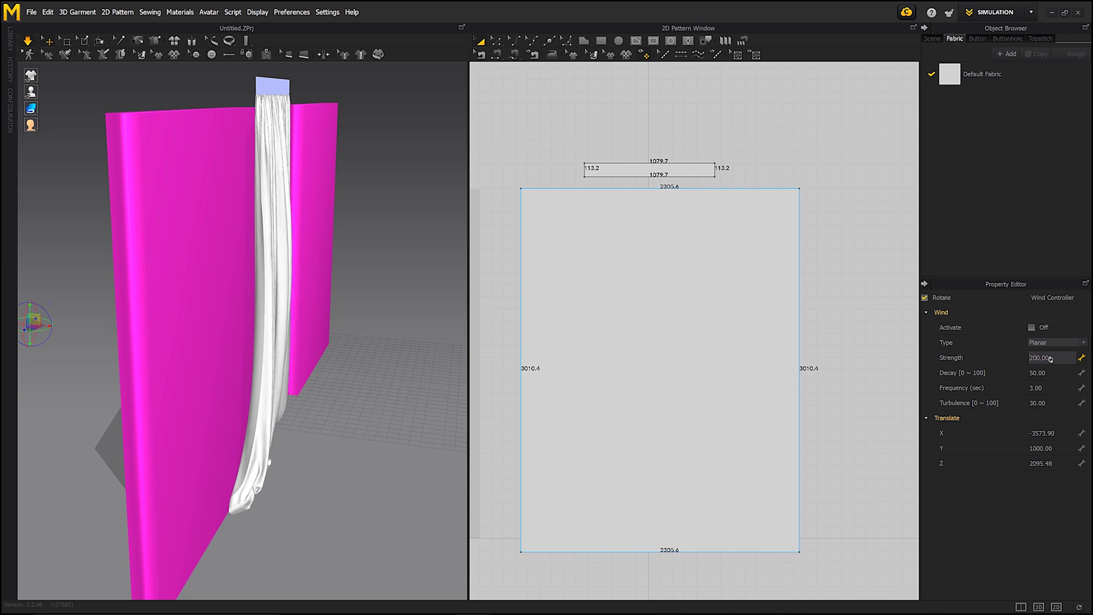
drag(1047, 357, 1027, 358)
text(1)
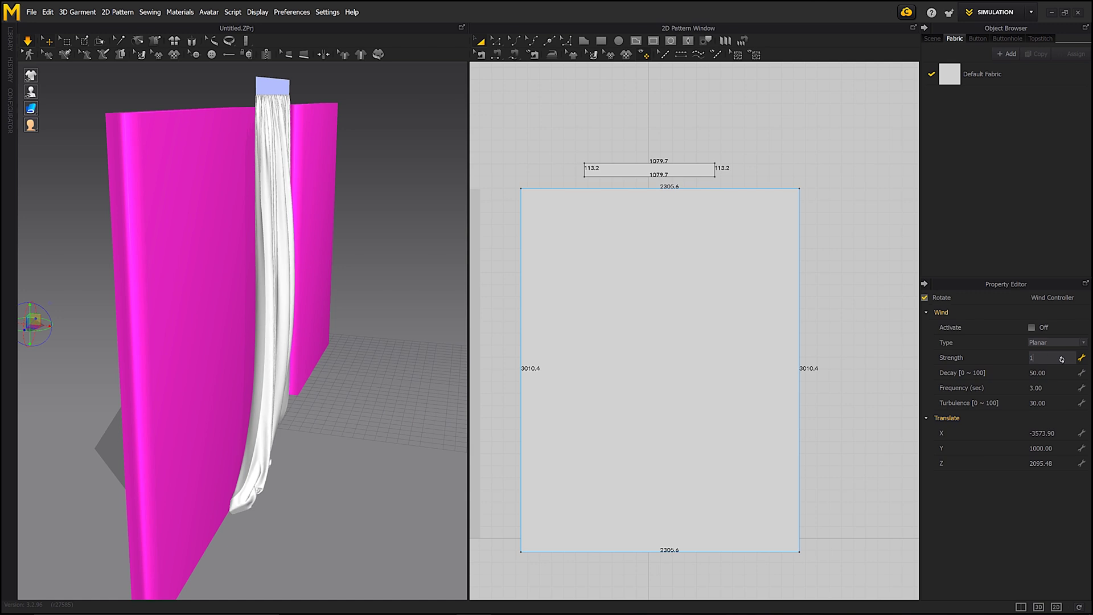
key(Return)
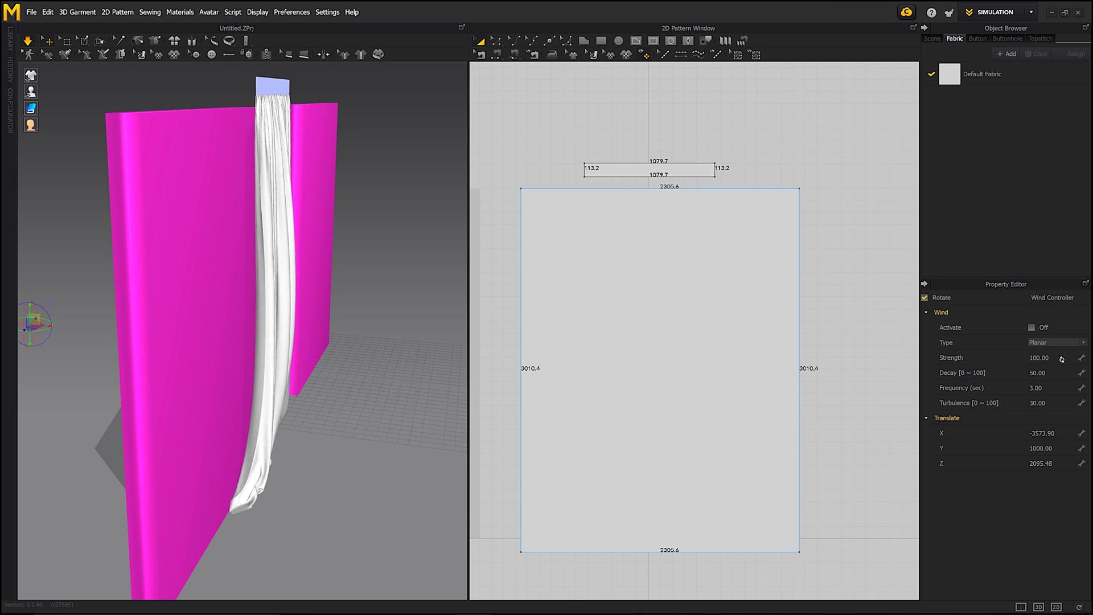
- Activate the wind to blow the curtain again, then deactivate it and stop the simulation once the folds settle
click(1032, 328)
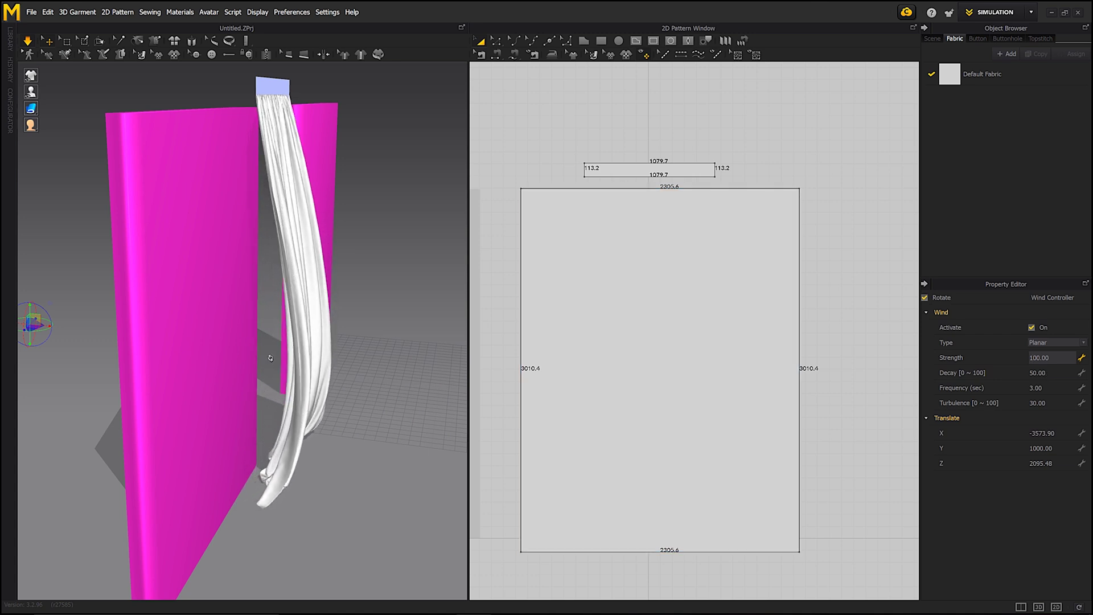
click(1031, 328)
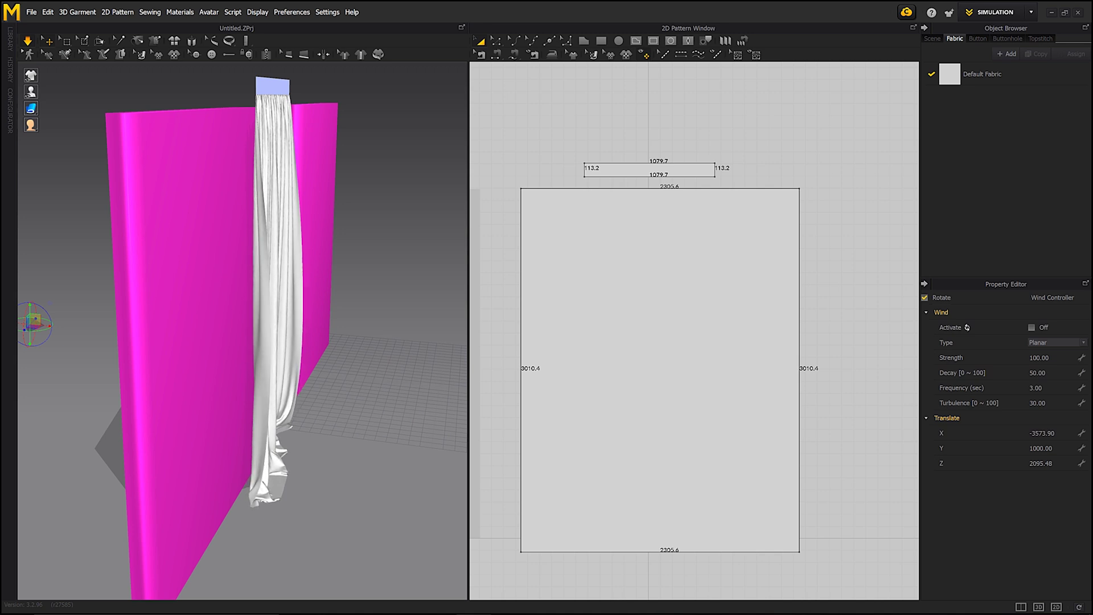
click(29, 41)
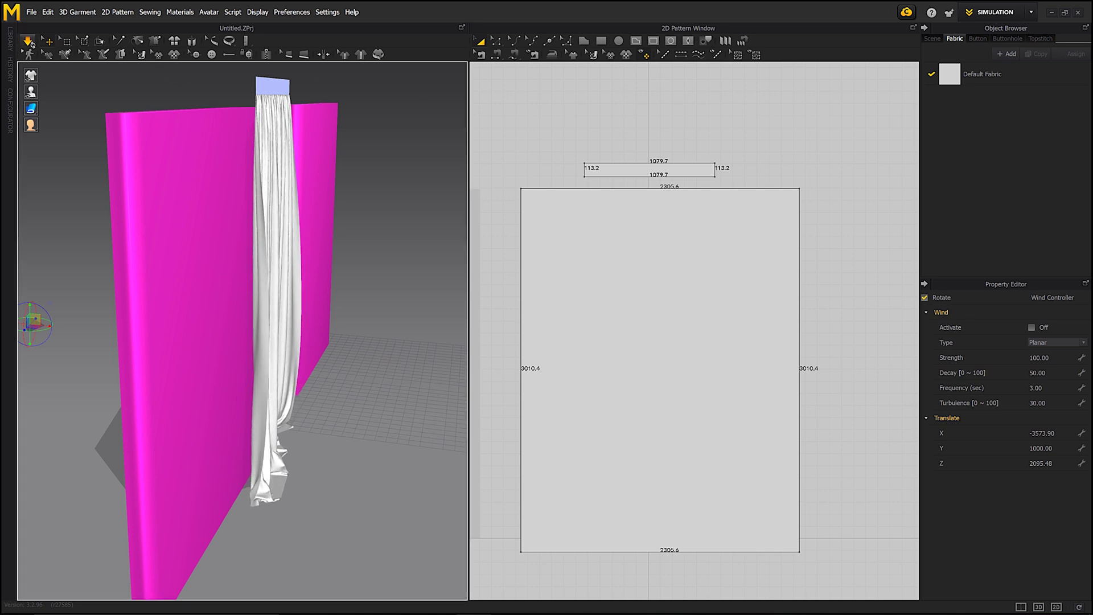
right_drag(316, 311, 364, 310)
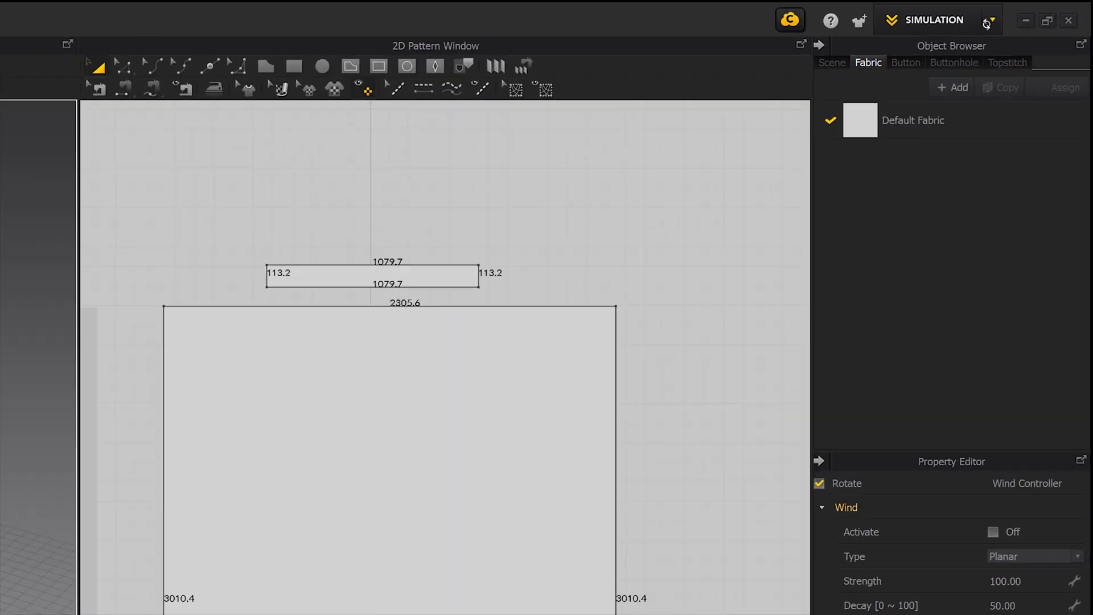
- Switch the workspace from Simulation to Animation mode and dismiss the simulation quality notice
click(1031, 12)
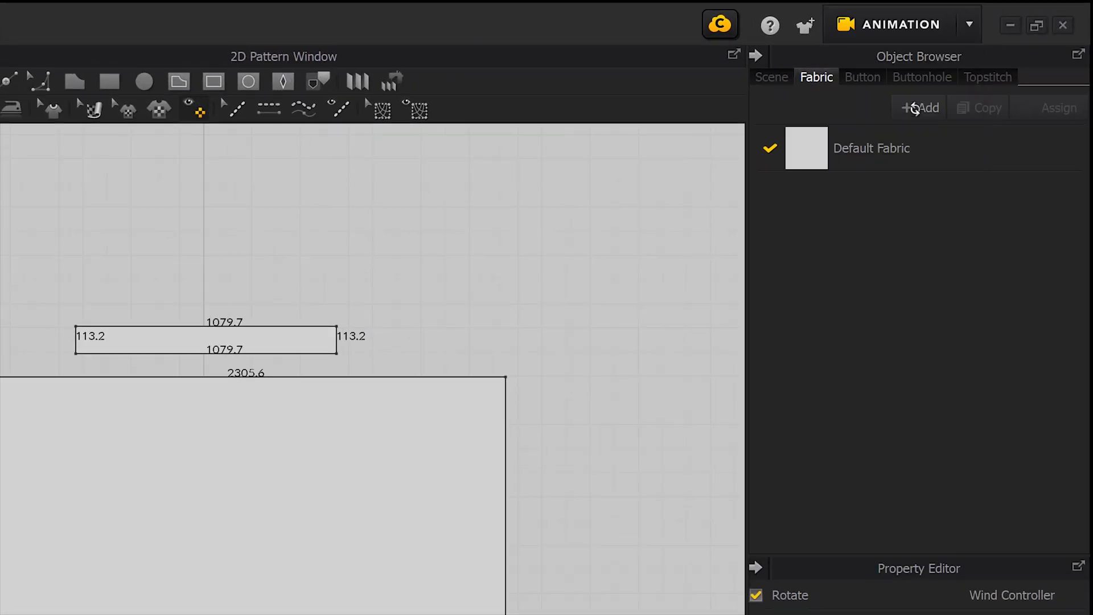
click(917, 103)
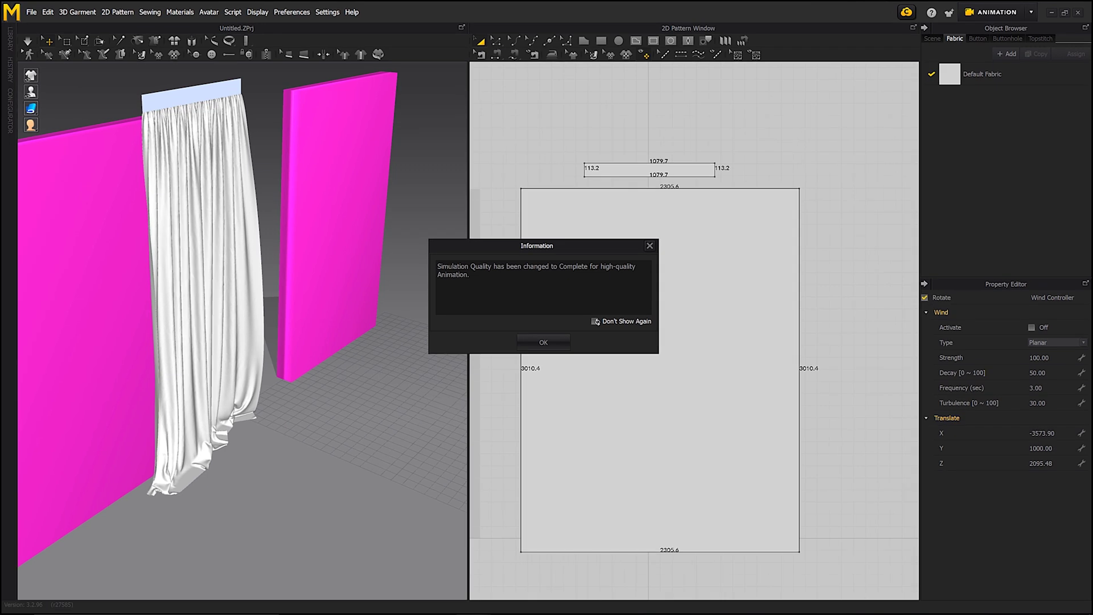
click(505, 378)
click(445, 404)
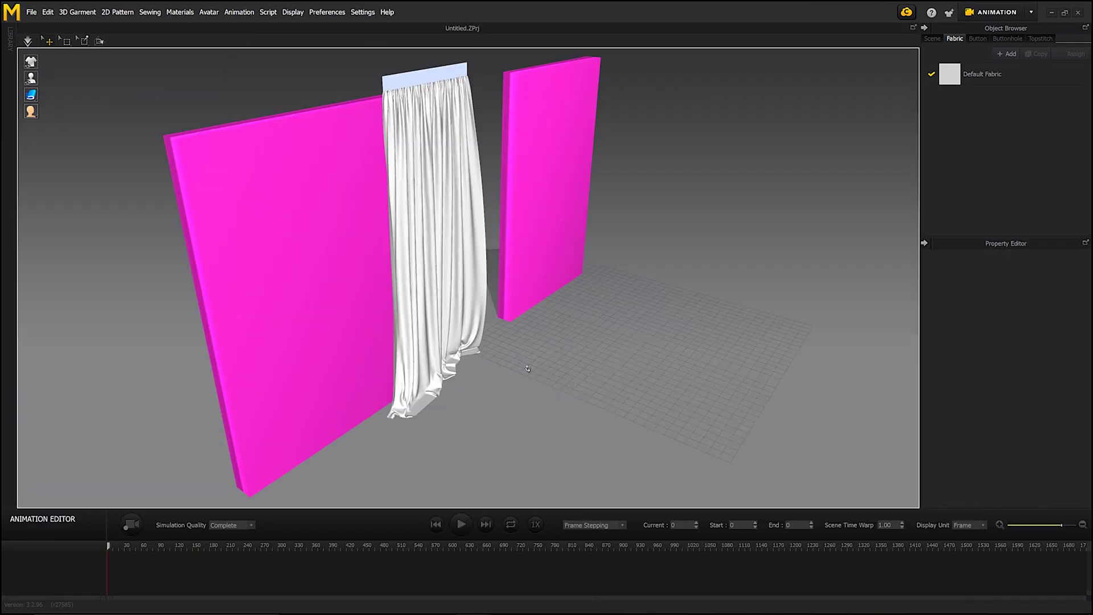
- Activate the wind controller and record the blowing curtain from frame 0 to frame 630
right_drag(223, 238, 242, 307)
click(242, 307)
right_drag(585, 280, 541, 279)
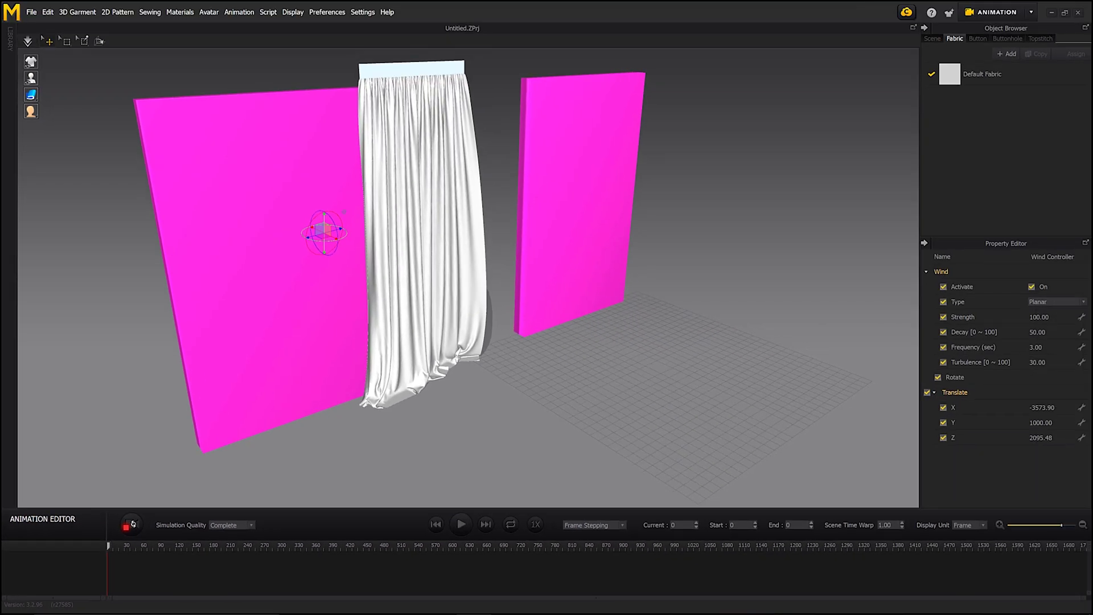
click(133, 524)
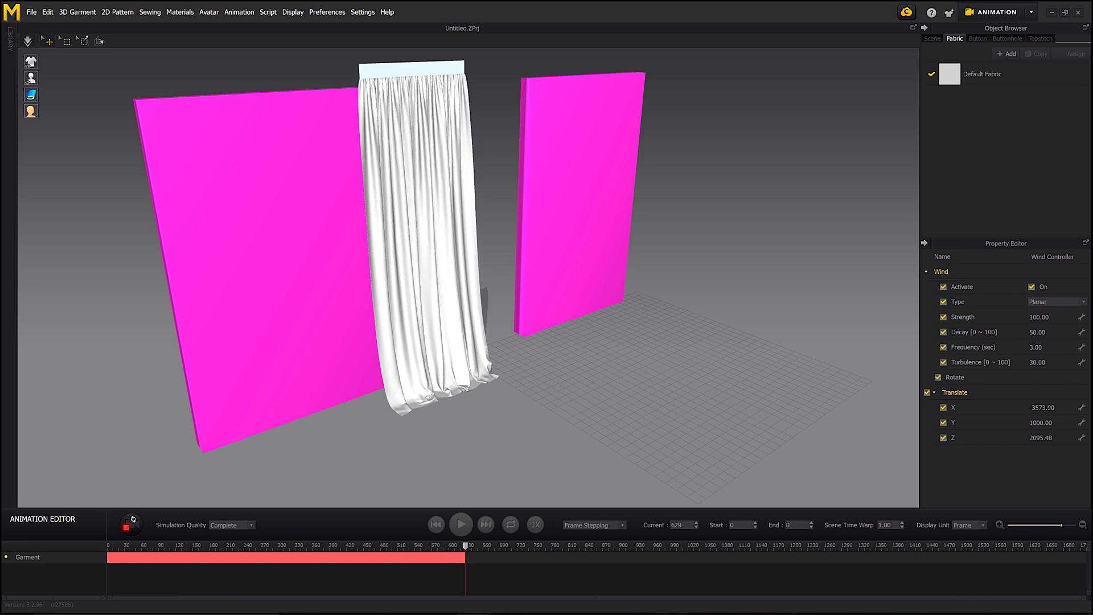
key(space)
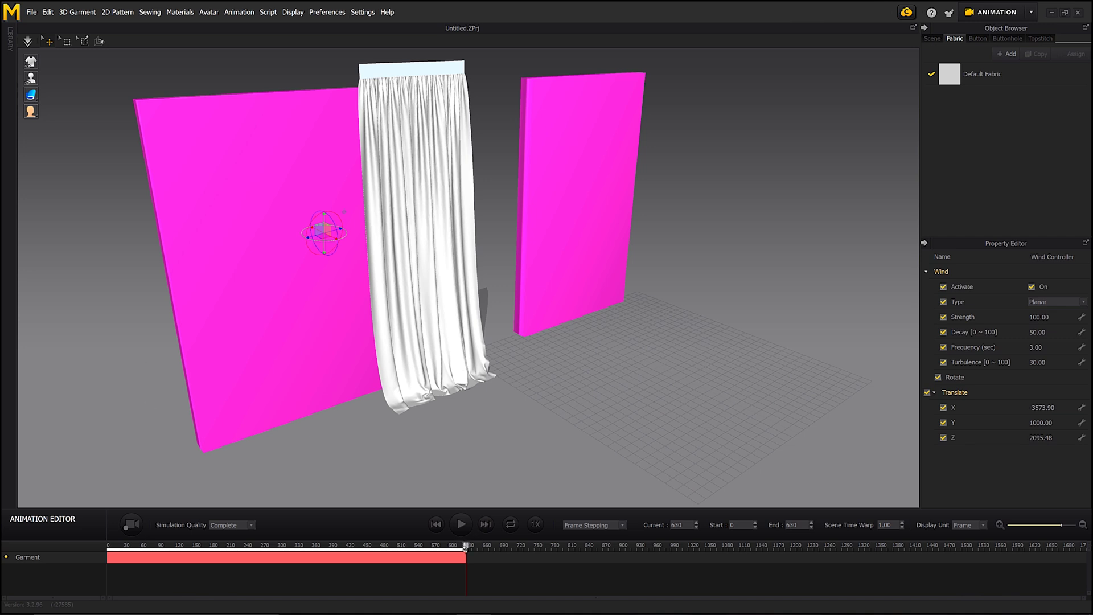
- Return to frame 0 and play back the recorded curtain animation to check its motion
click(444, 548)
click(111, 546)
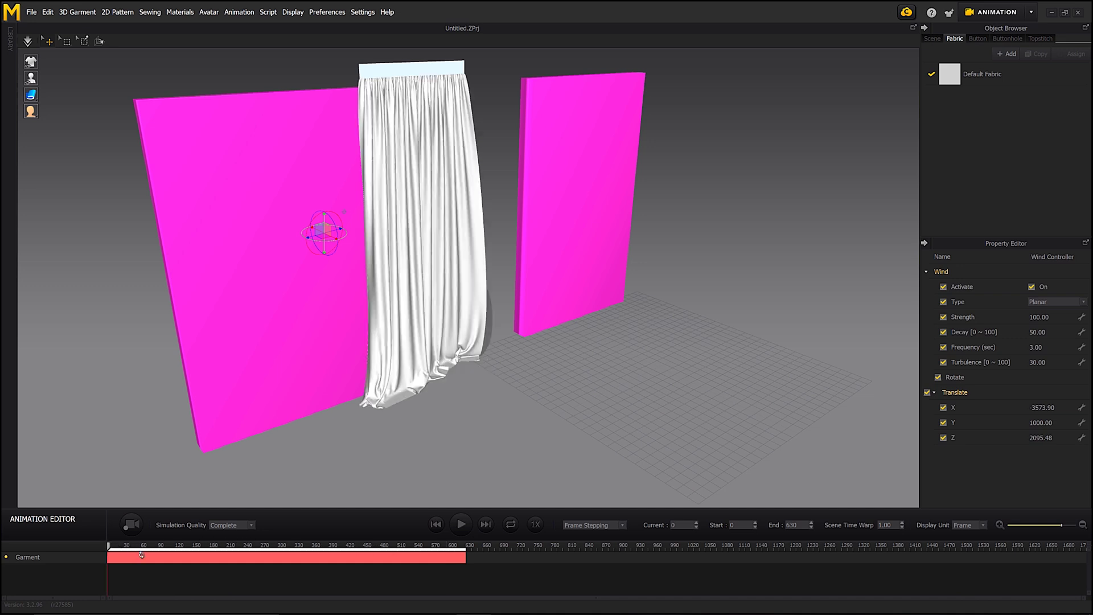
click(462, 524)
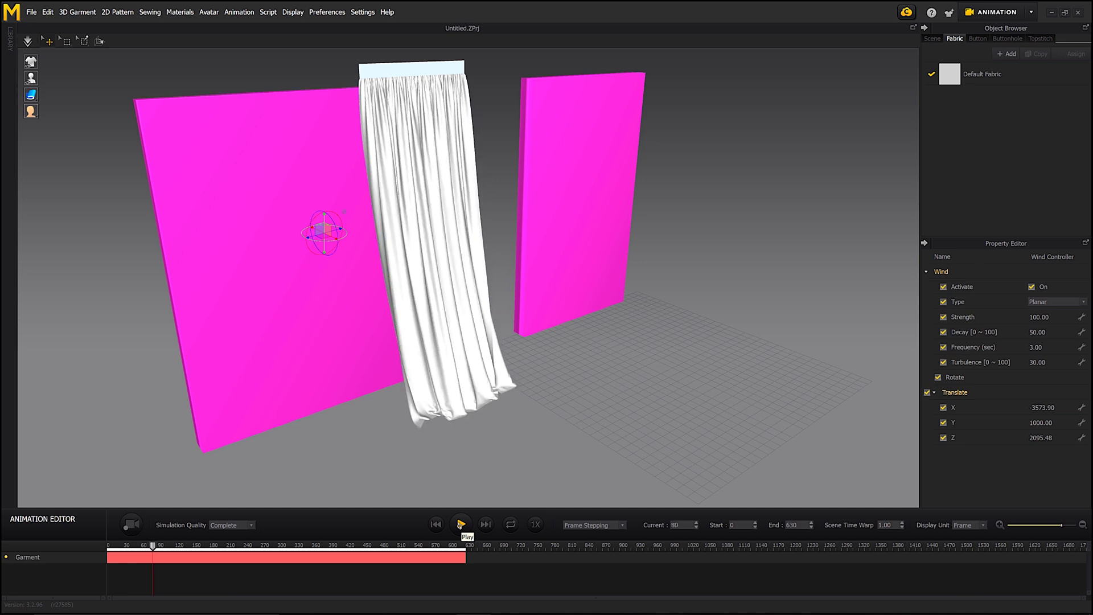
click(460, 524)
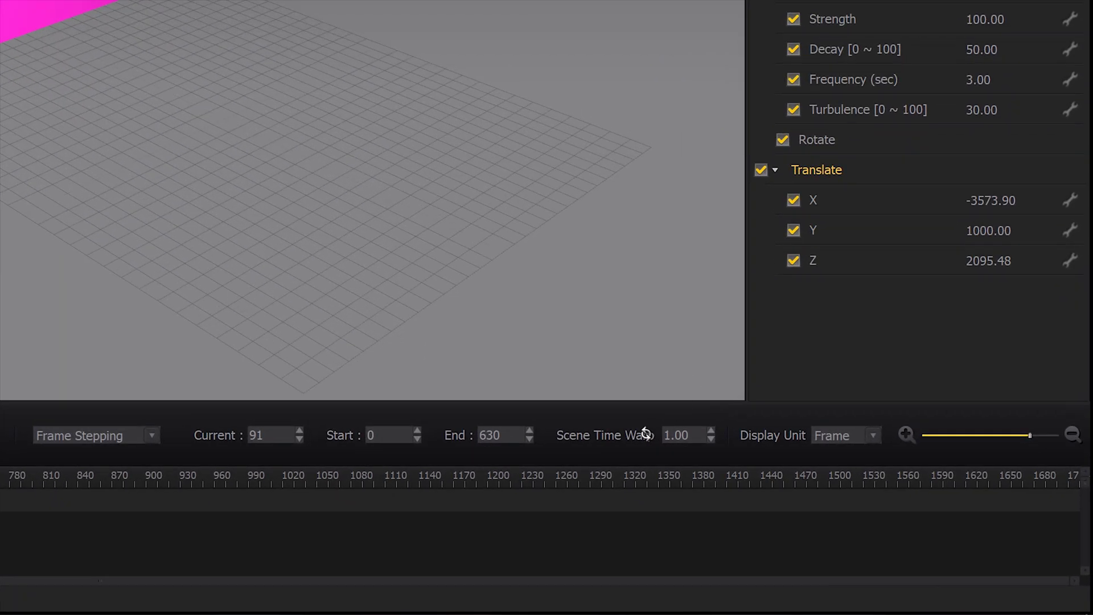
- Set the Scene Time Warp to 2.00 and play the slowed curtain animation
double_click(683, 435)
text(2)
key(Return)
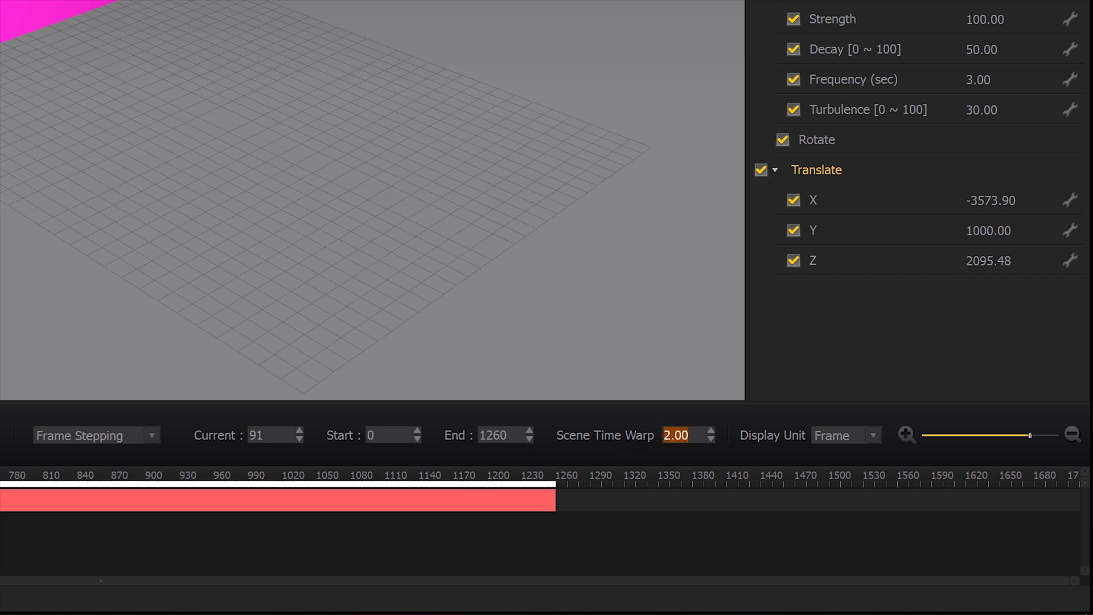
key(space)
click(681, 439)
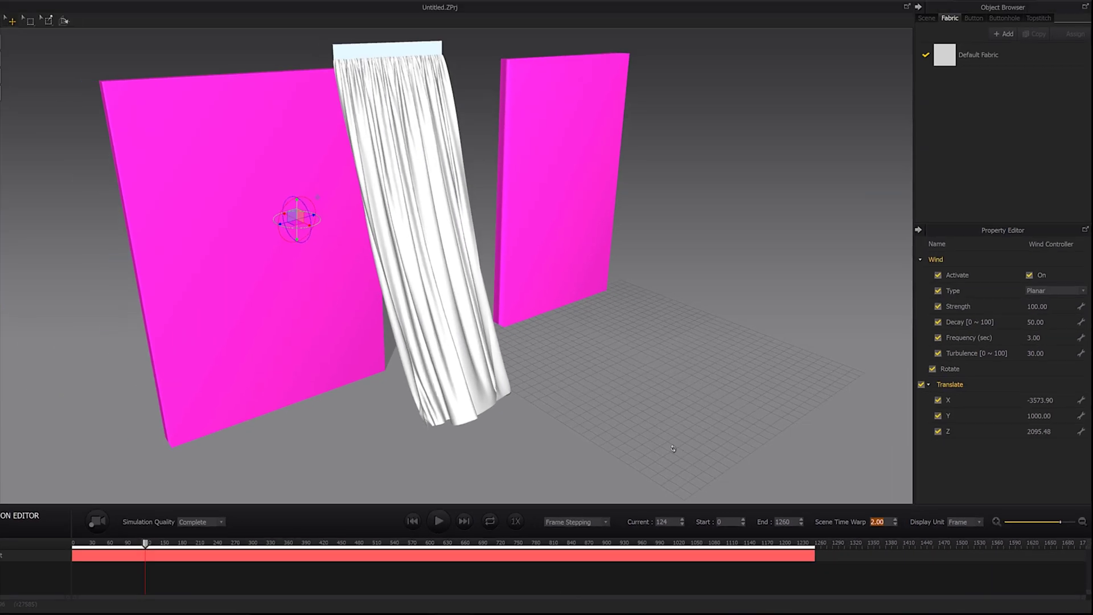
- Export all patterns as the OBJ file Curtain in the export folder, as a thick single object in millimetres
middle_drag(583, 338, 587, 383)
right_drag(582, 381, 581, 373)
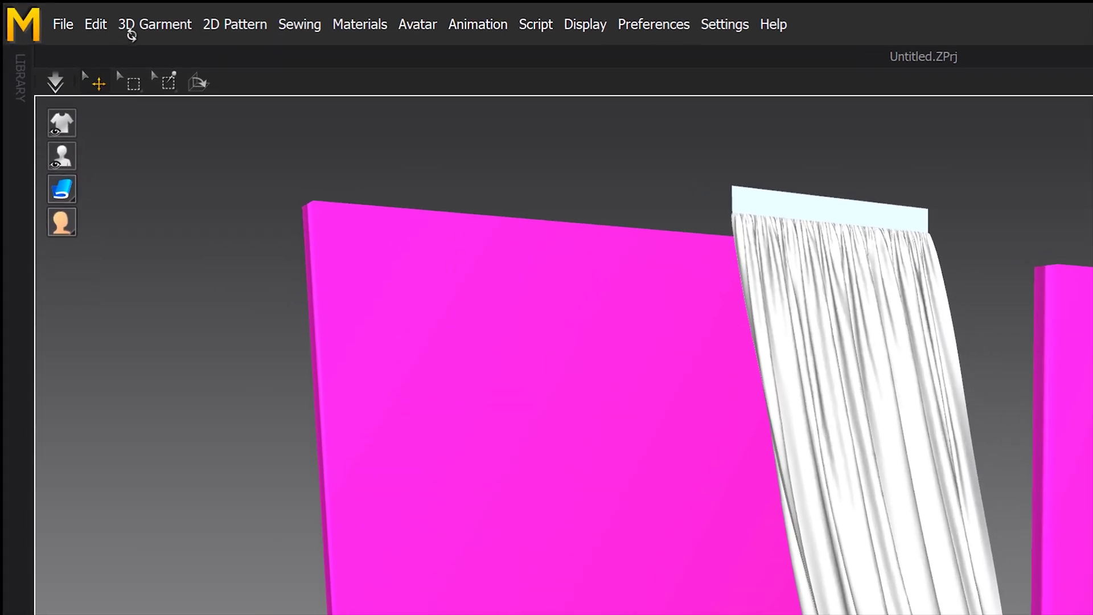
click(64, 24)
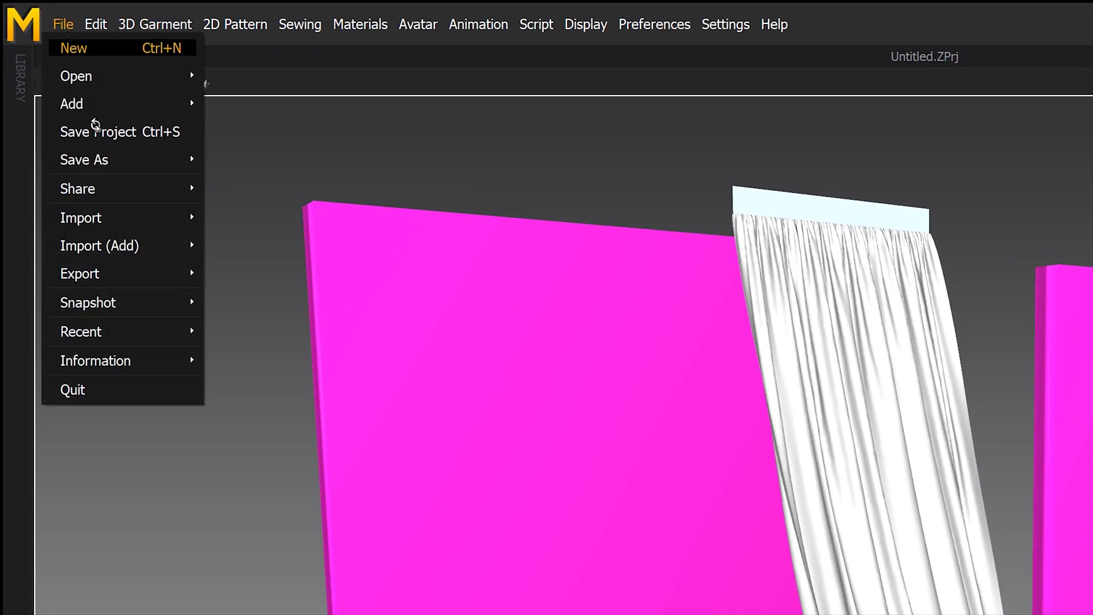
mouse_move(106, 251)
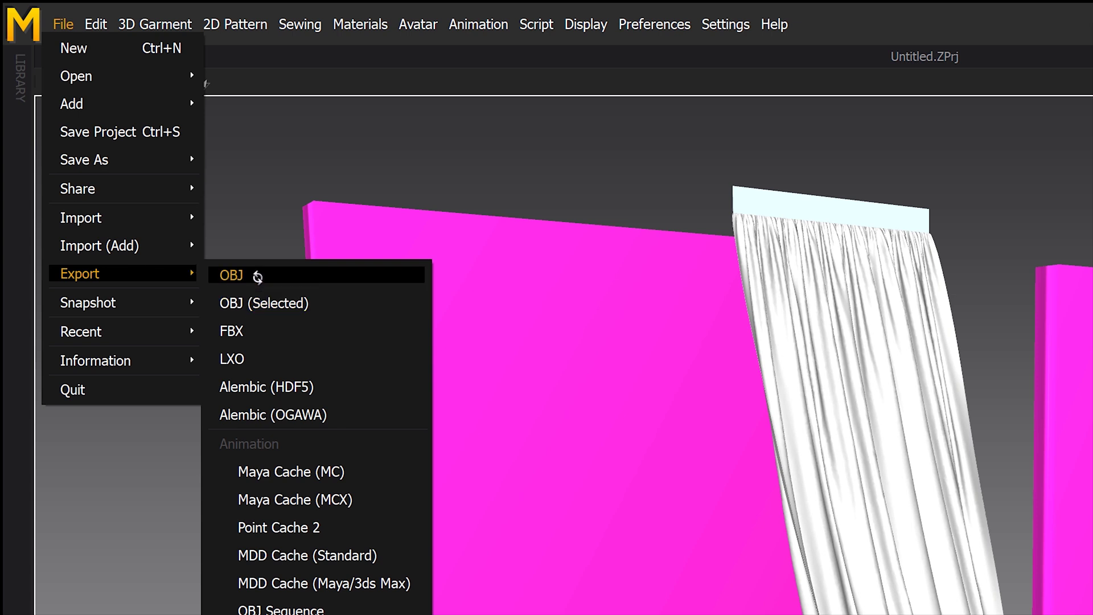
click(257, 276)
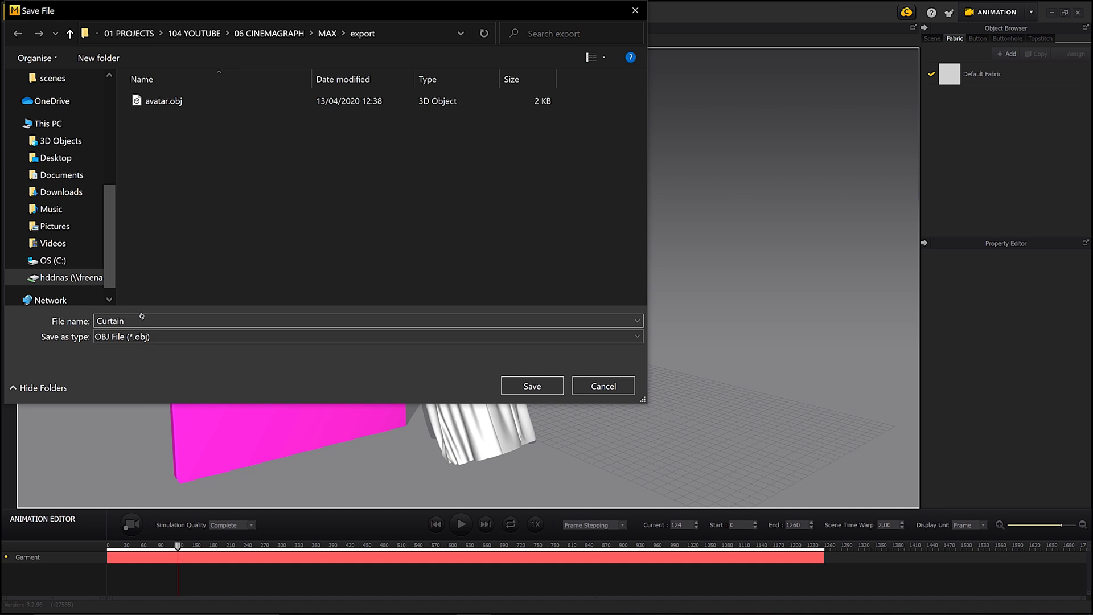
key(Return)
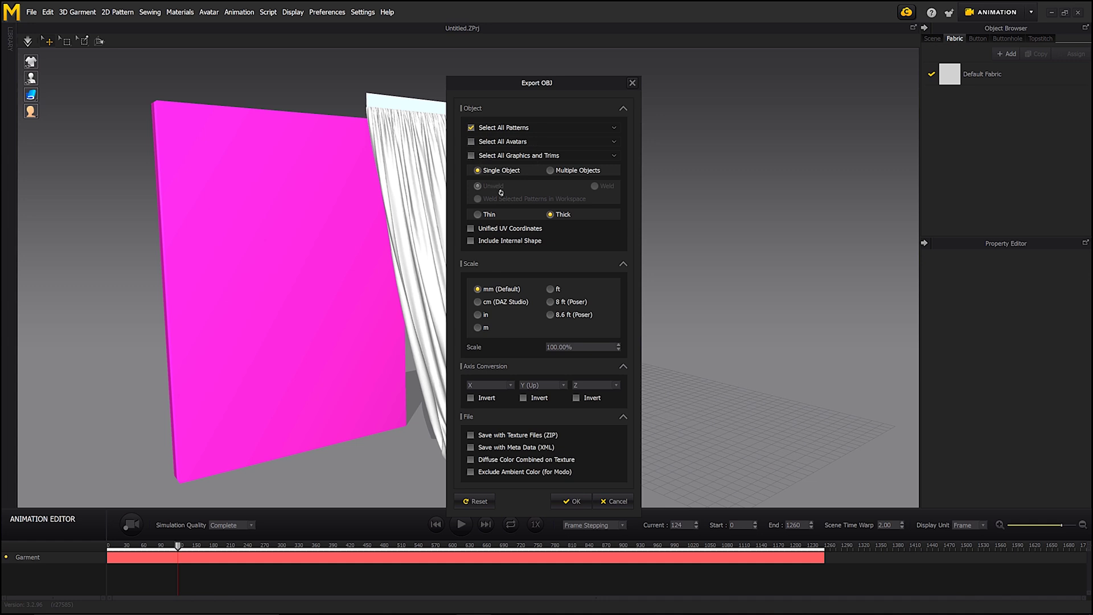
click(564, 501)
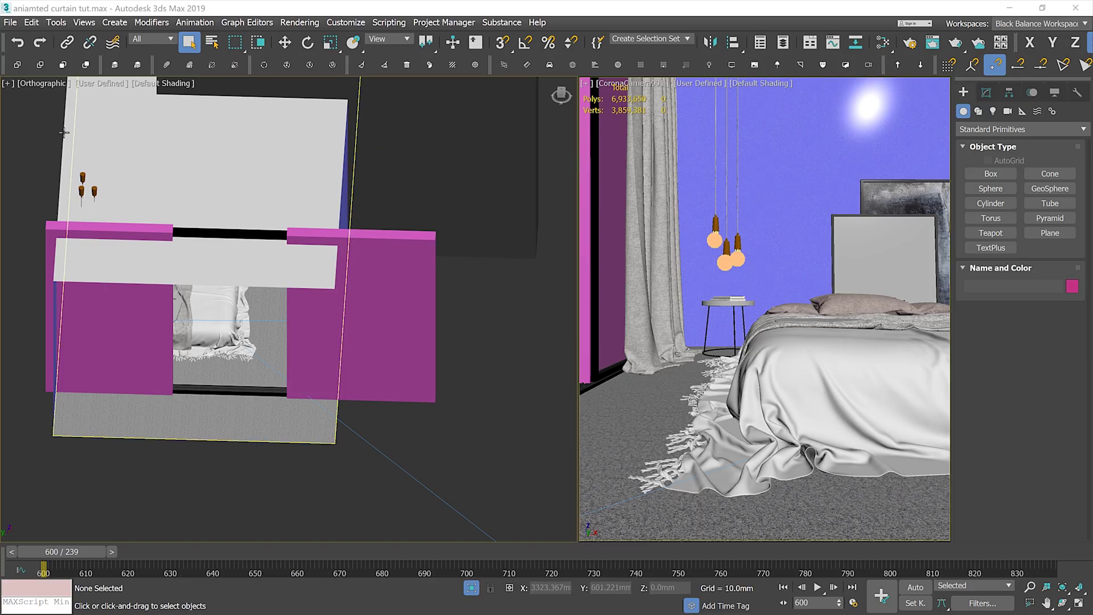
- Switch to 3ds Max and choose the exported Curtain OBJ from the project's export folder for import
click(10, 22)
mouse_move(38, 197)
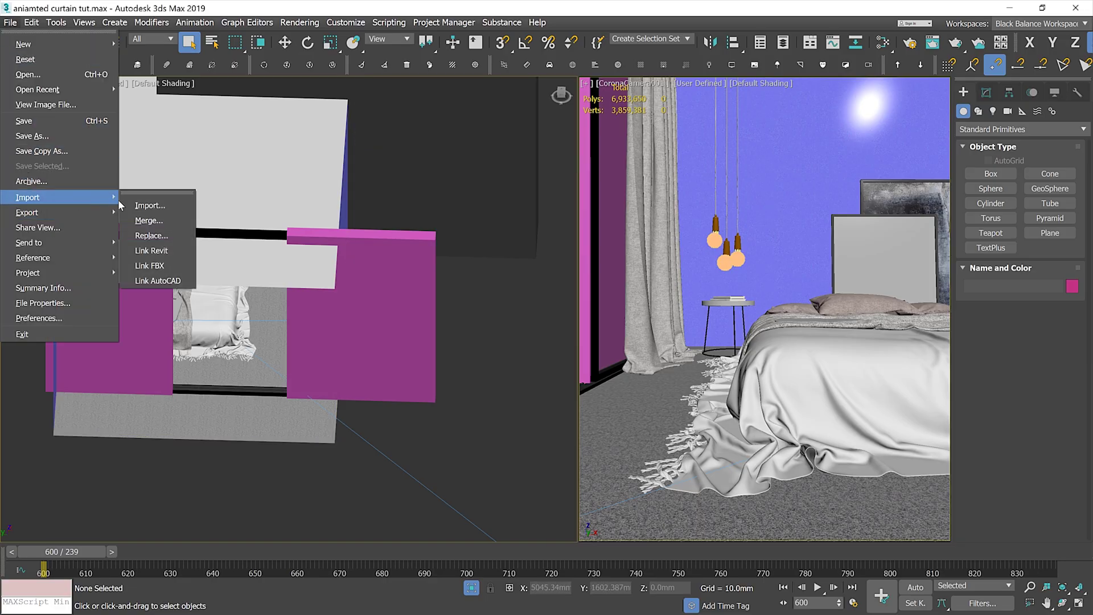
click(140, 199)
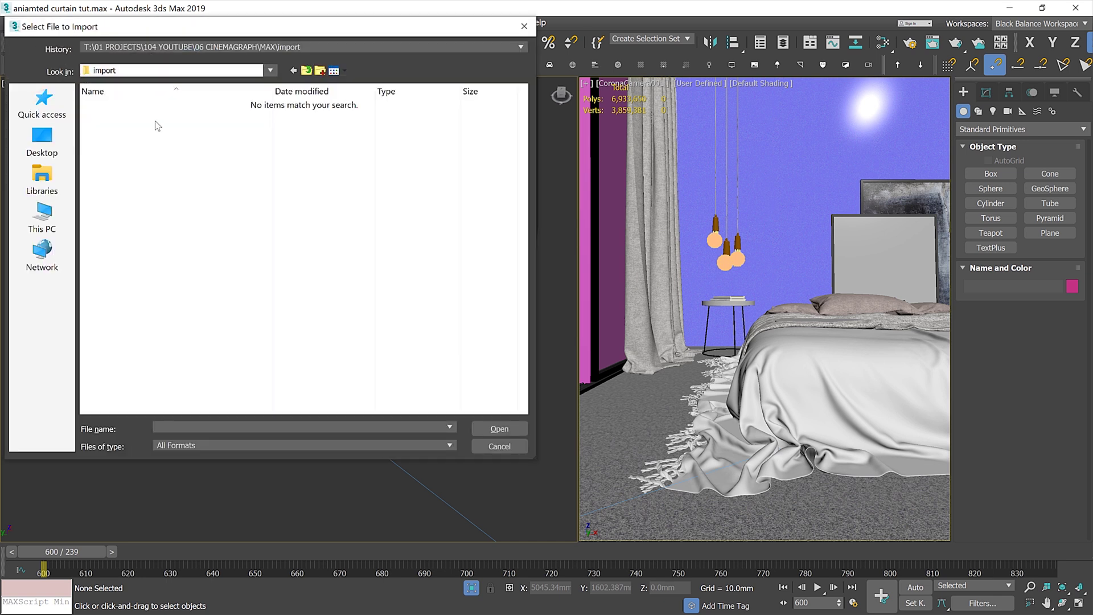
click(307, 70)
double_click(132, 144)
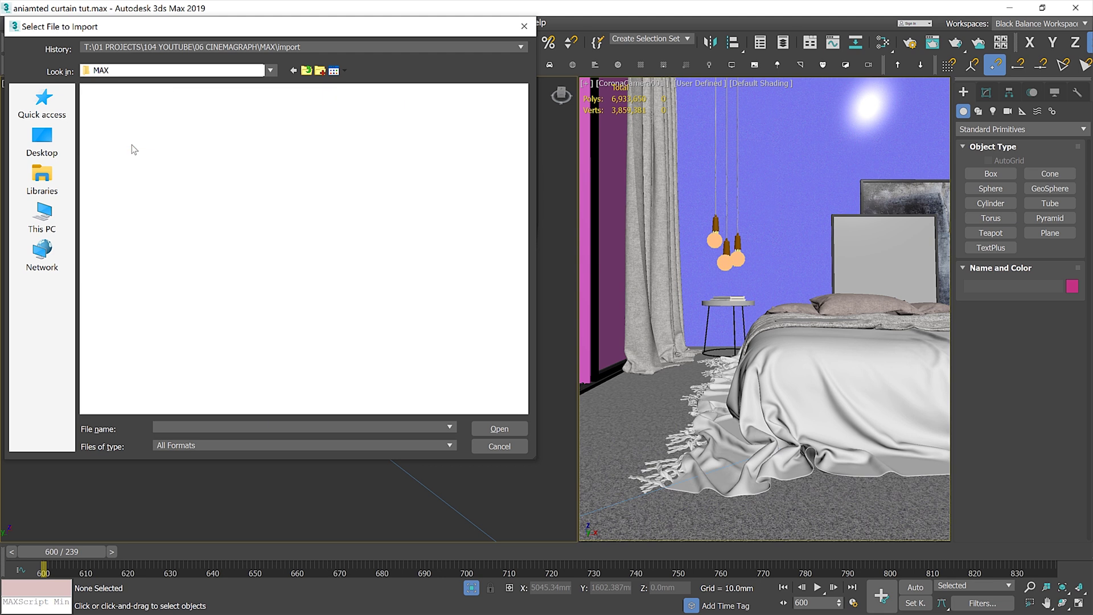
click(134, 118)
click(499, 428)
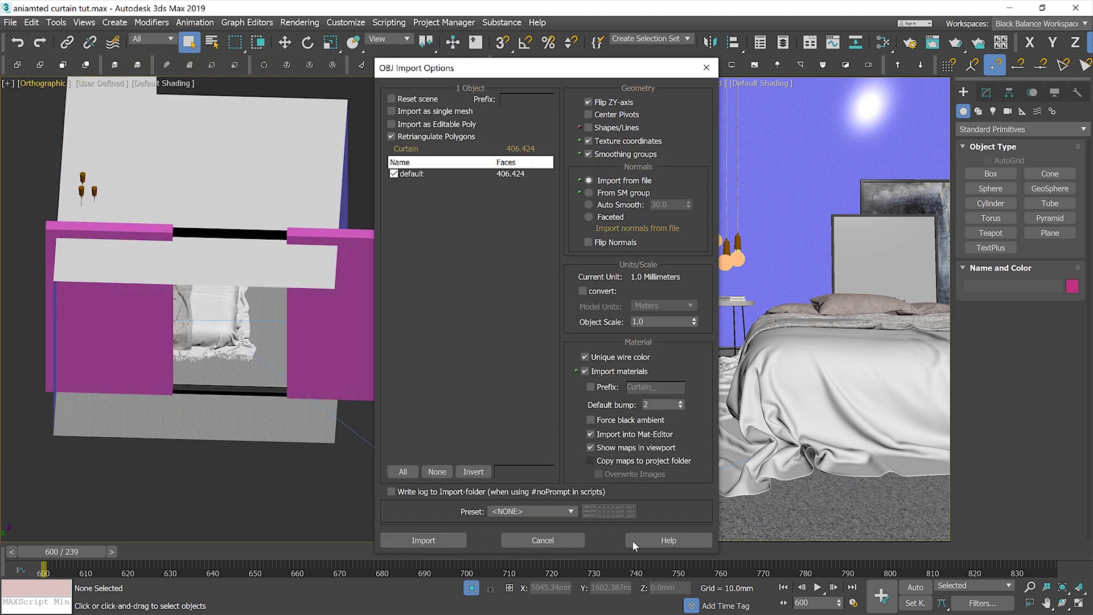
- Import the OBJ with the current options, name the object curtain, and isolate it in the viewport
click(450, 539)
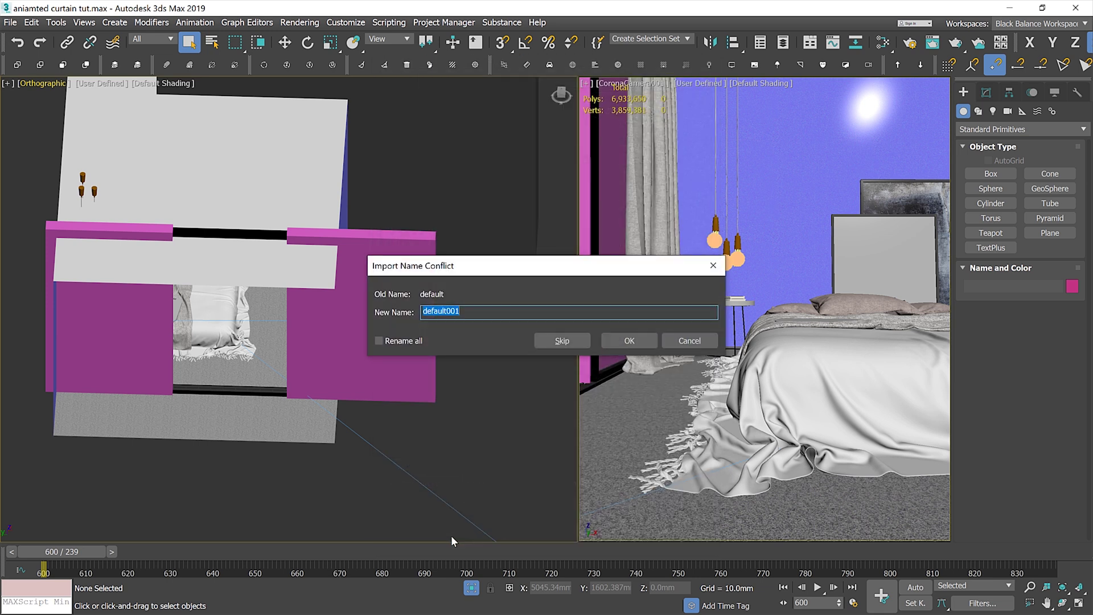
text(curtain)
key(Return)
key(z)
alt+middle_drag(403, 291, 357, 372)
key(alt+q)
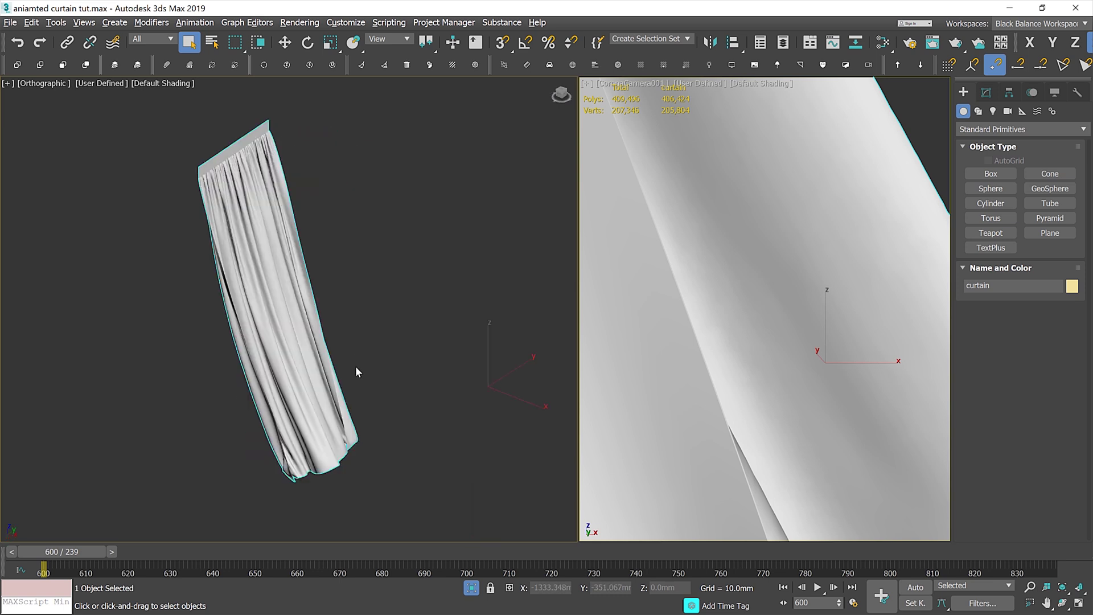
- Set the animation start time to 0 and move the time slider to frame 0
click(854, 602)
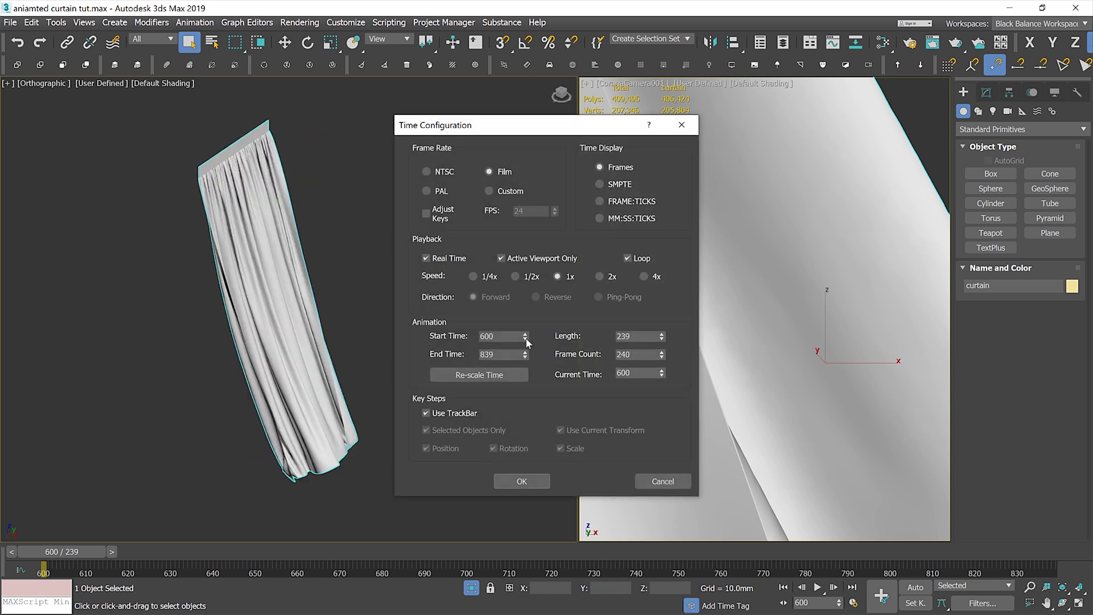
right_click(524, 337)
click(540, 479)
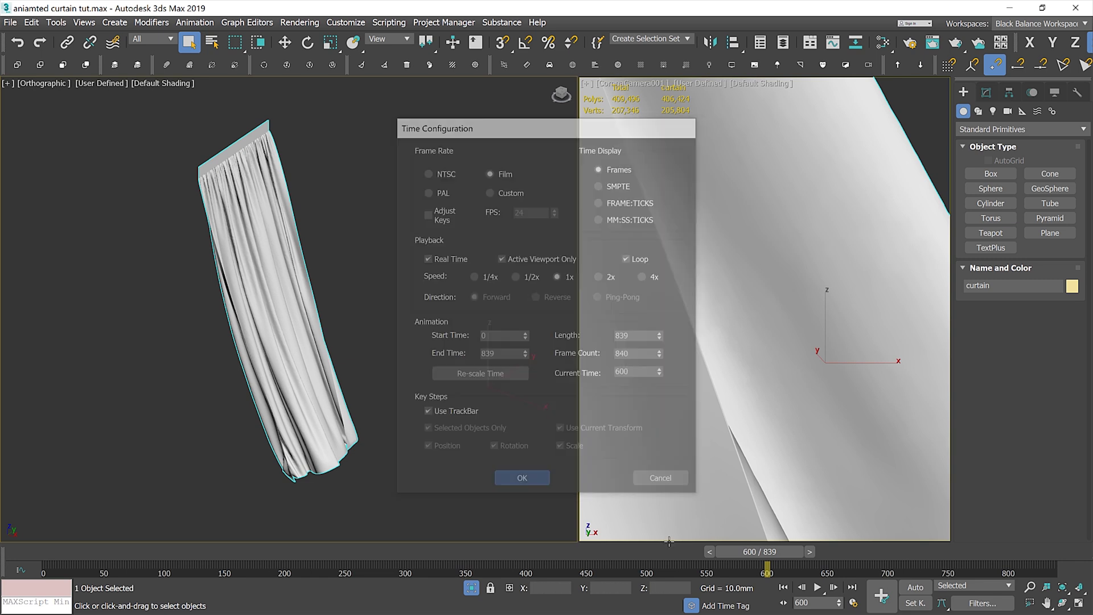
drag(769, 554, 832, 549)
drag(682, 539, 85, 535)
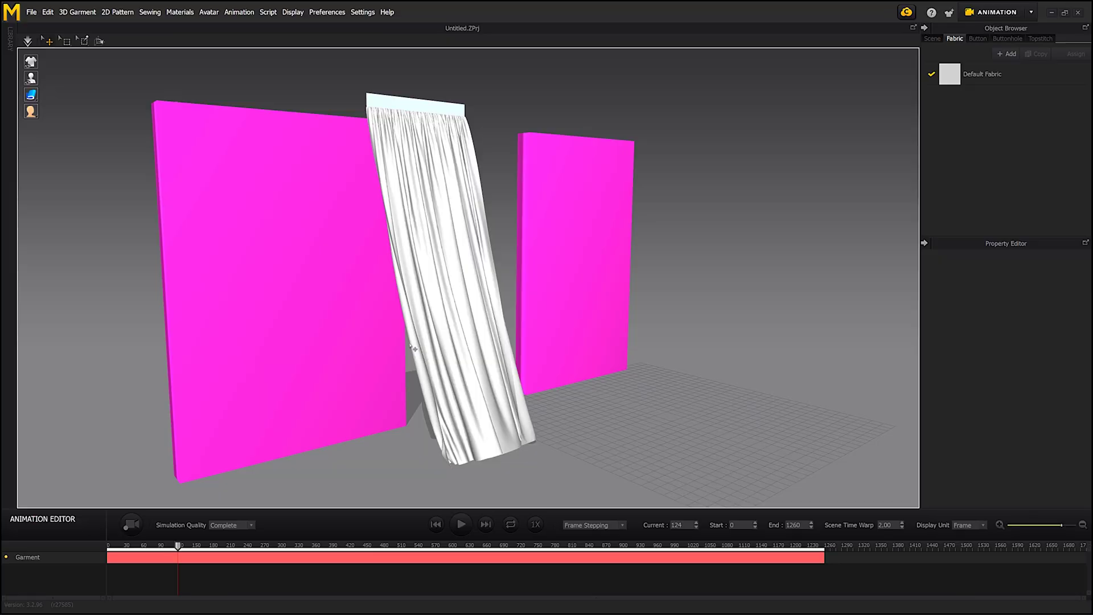
- Switch to Marvelous Designer and export the entire animation as Point Cache 2 file "curtain animation" to the export folder, single thick object in millimetres
click(31, 12)
mouse_move(52, 135)
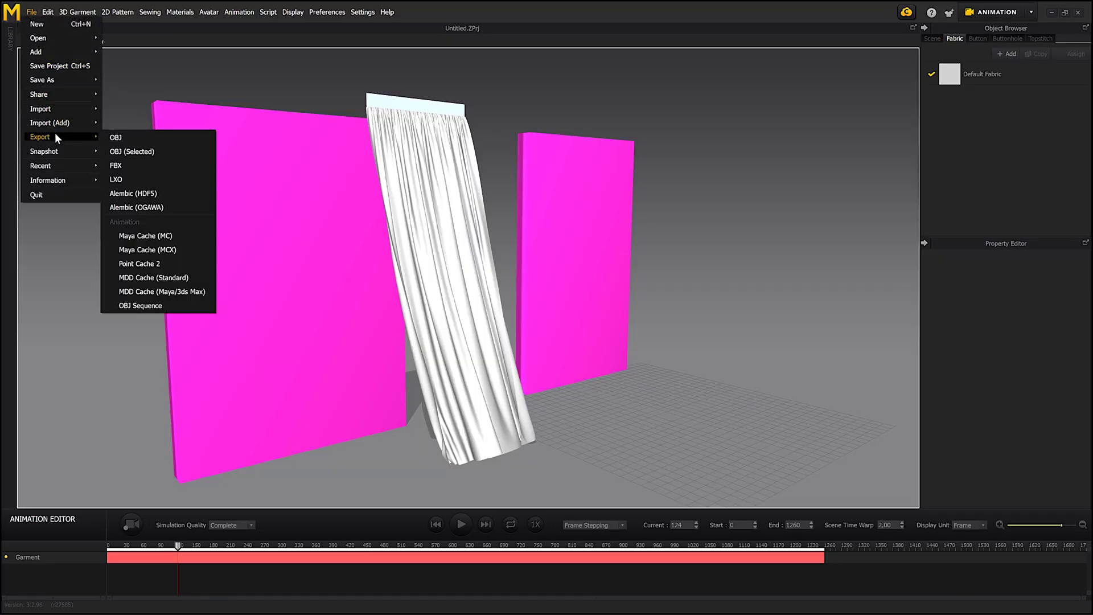
click(171, 264)
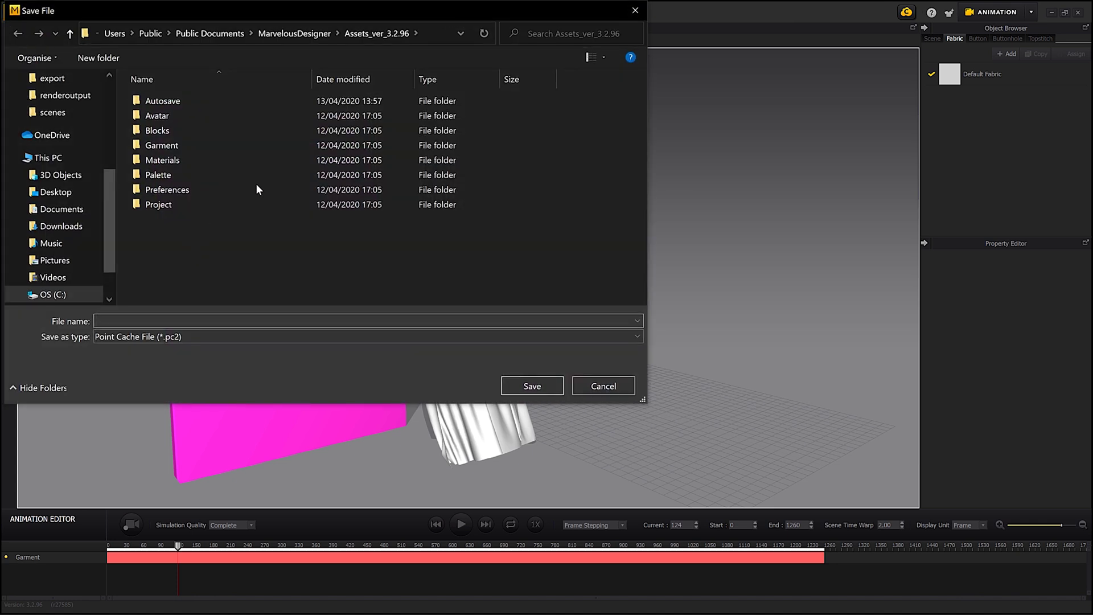
click(76, 80)
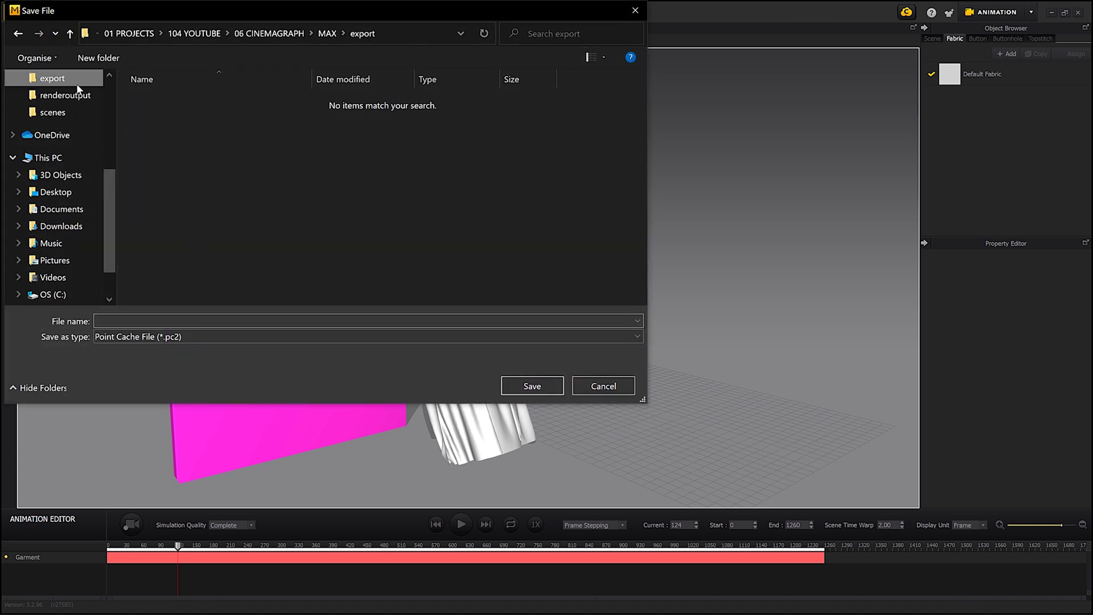
click(173, 322)
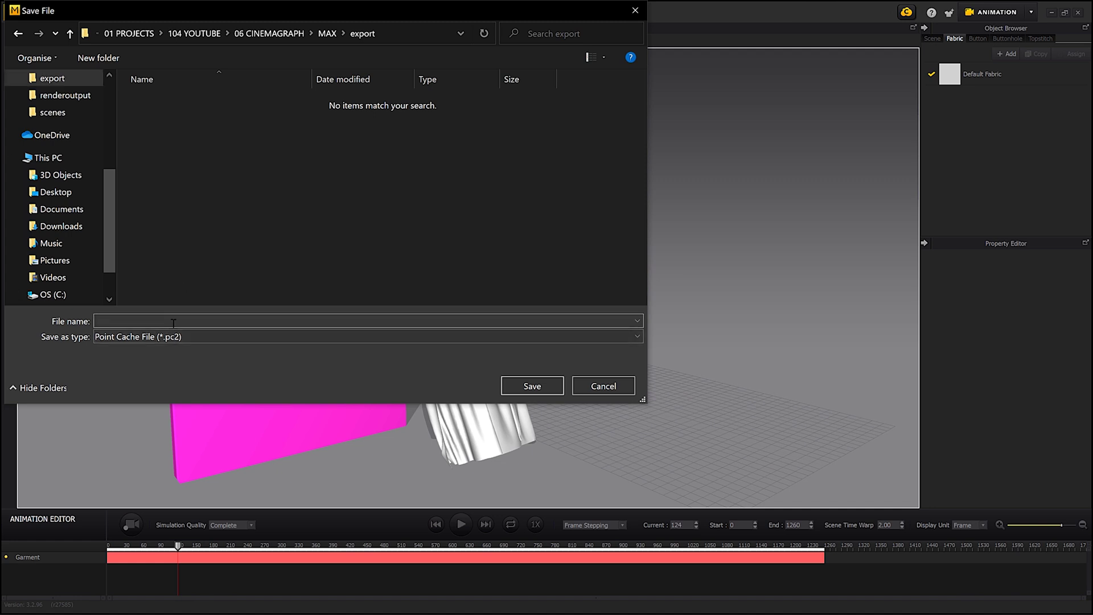
text(curtain)
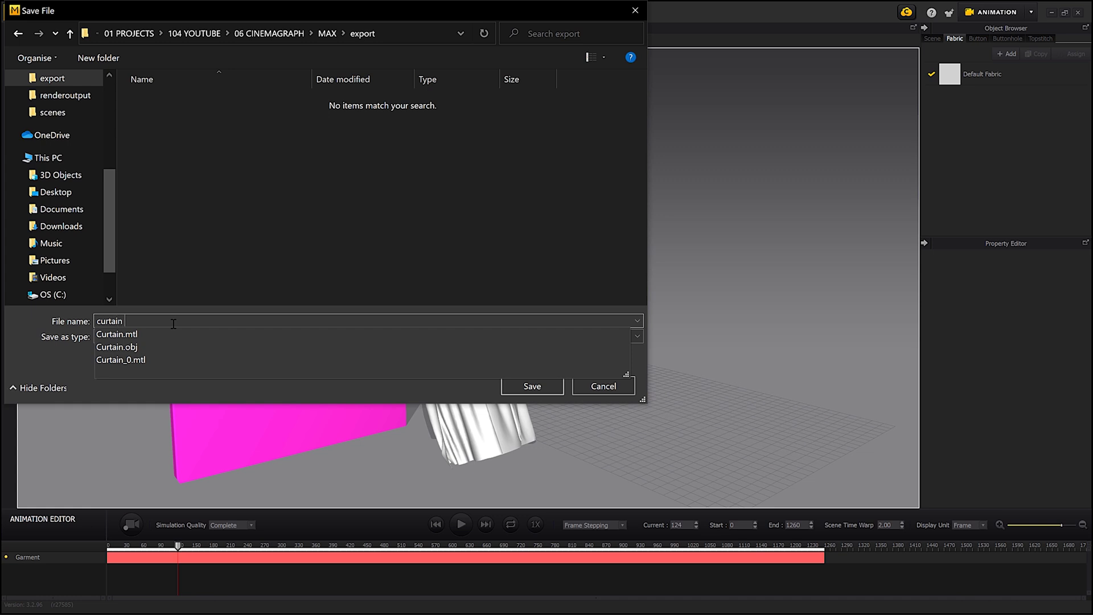
key(Escape)
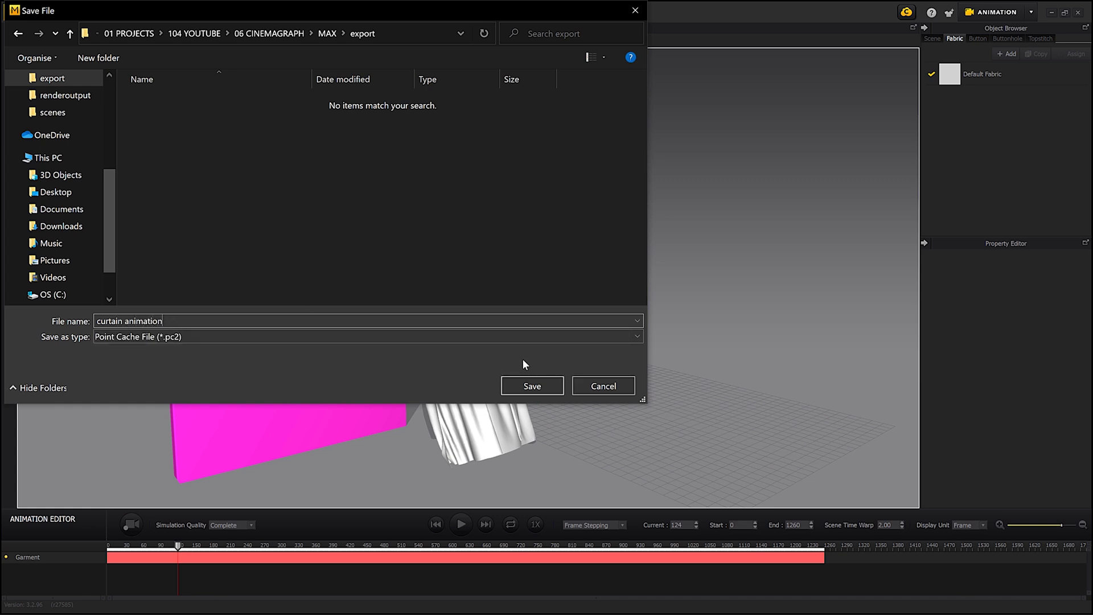
click(531, 385)
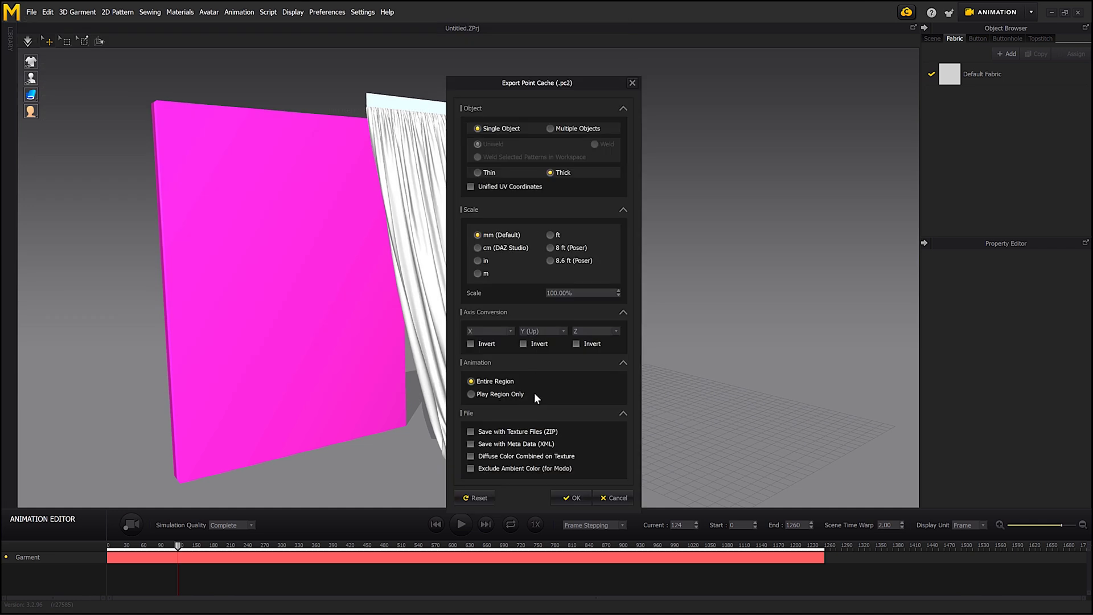
click(563, 499)
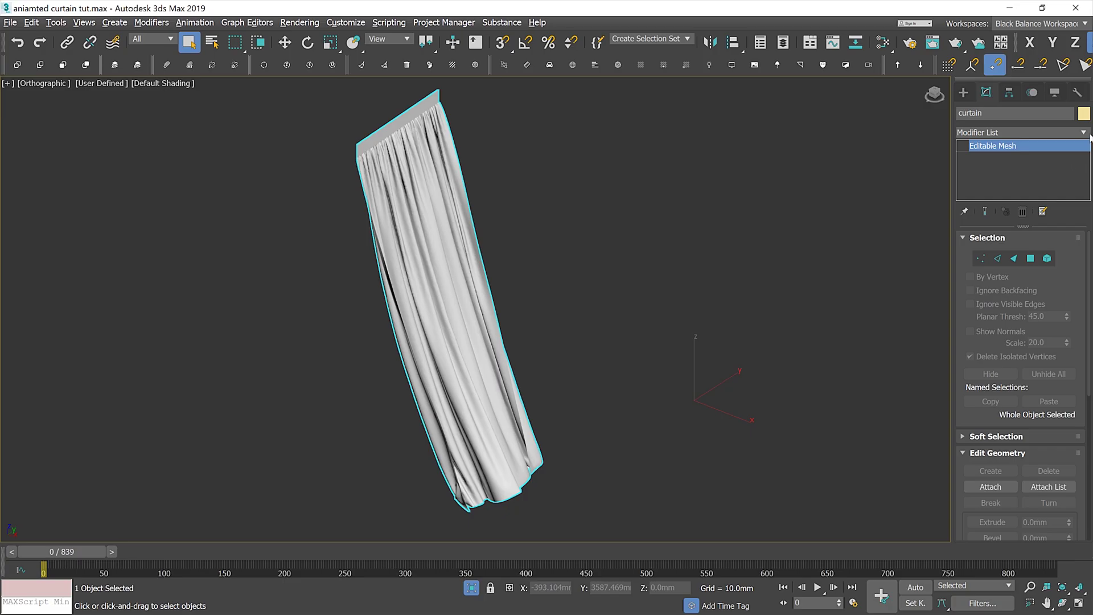
- Add a Point Cache modifier to the imported curtain mesh
click(1083, 132)
drag(1089, 181, 1088, 455)
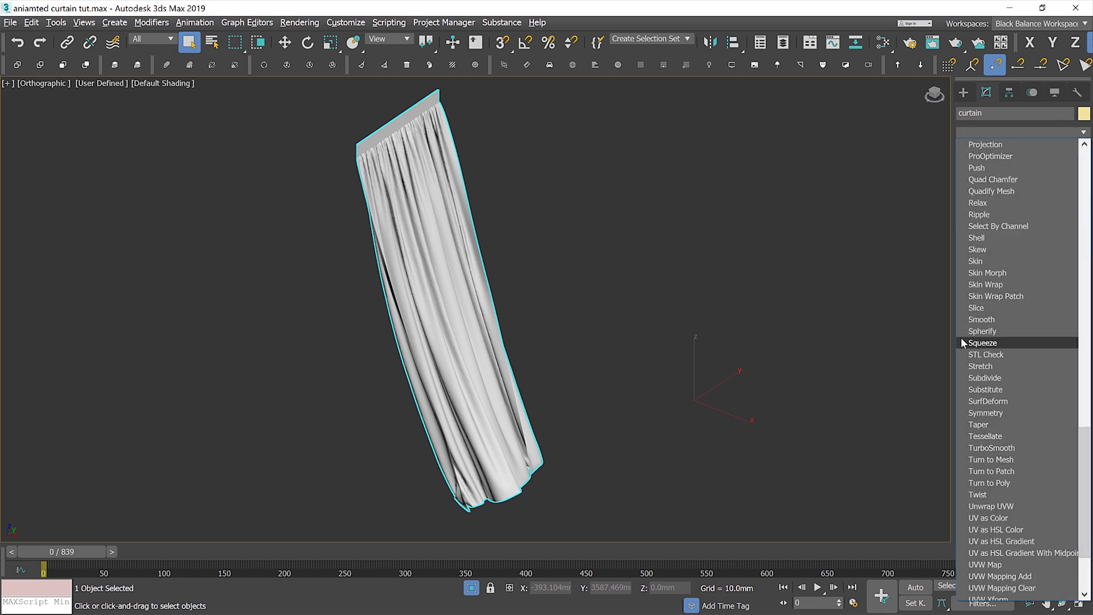
scroll(1002, 167, up, 2)
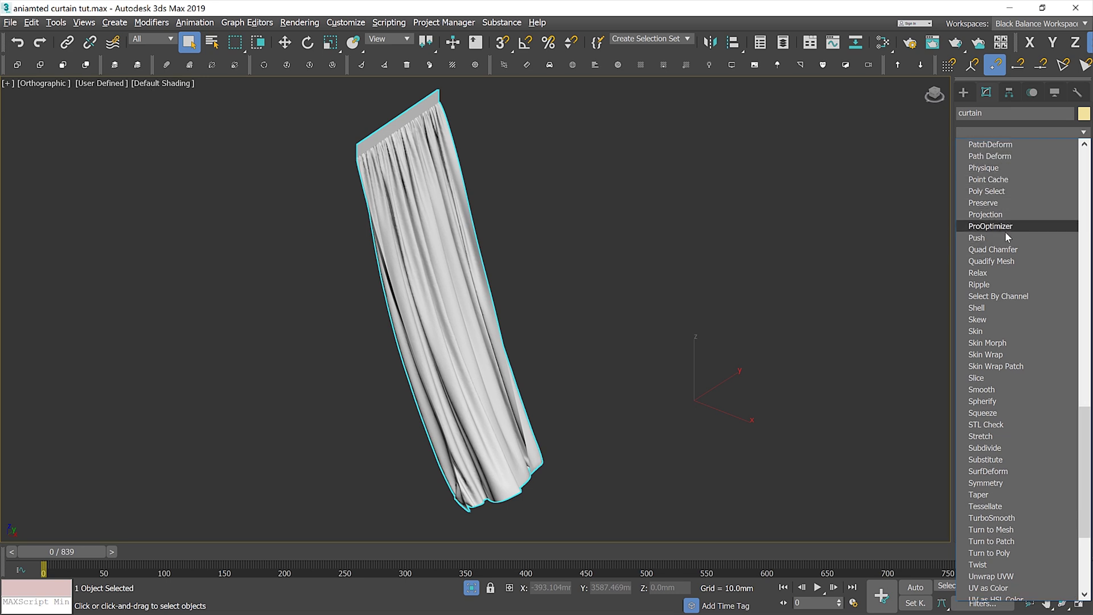
click(1012, 181)
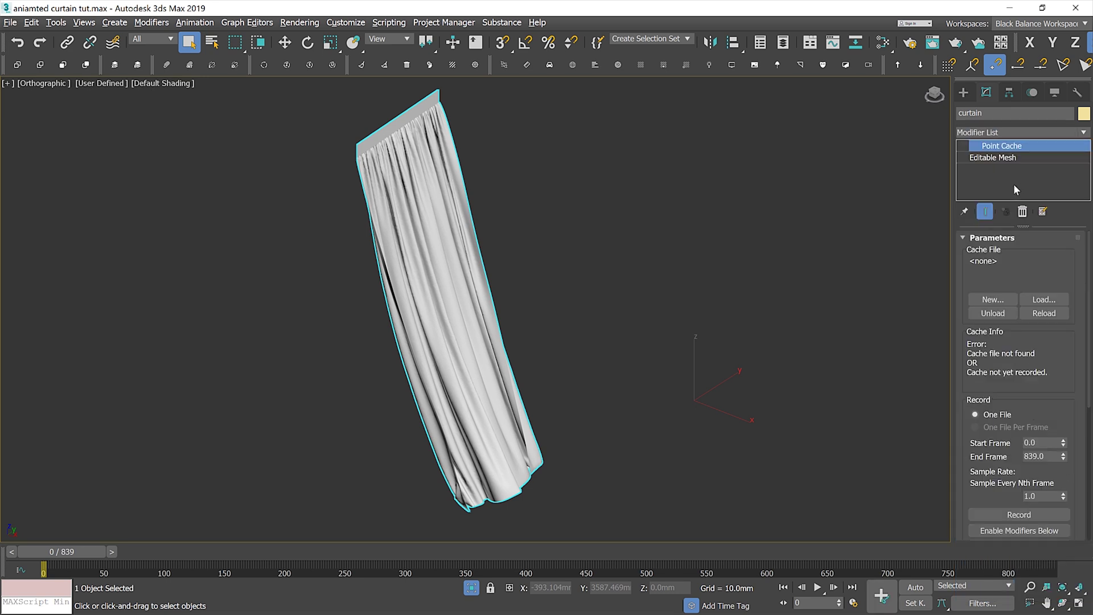
- Load "curtain animation.pc2" from the export folder into the curtain's Point Cache modifier and inspect its orientation in the viewport
click(1042, 299)
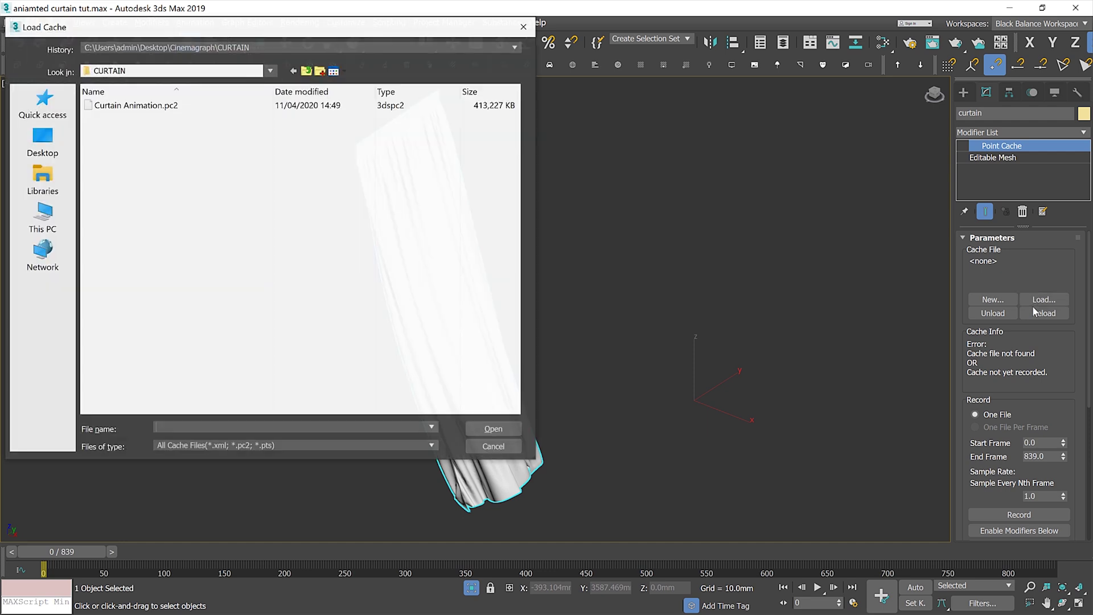
key(ctrl+v)
key(Return)
double_click(153, 105)
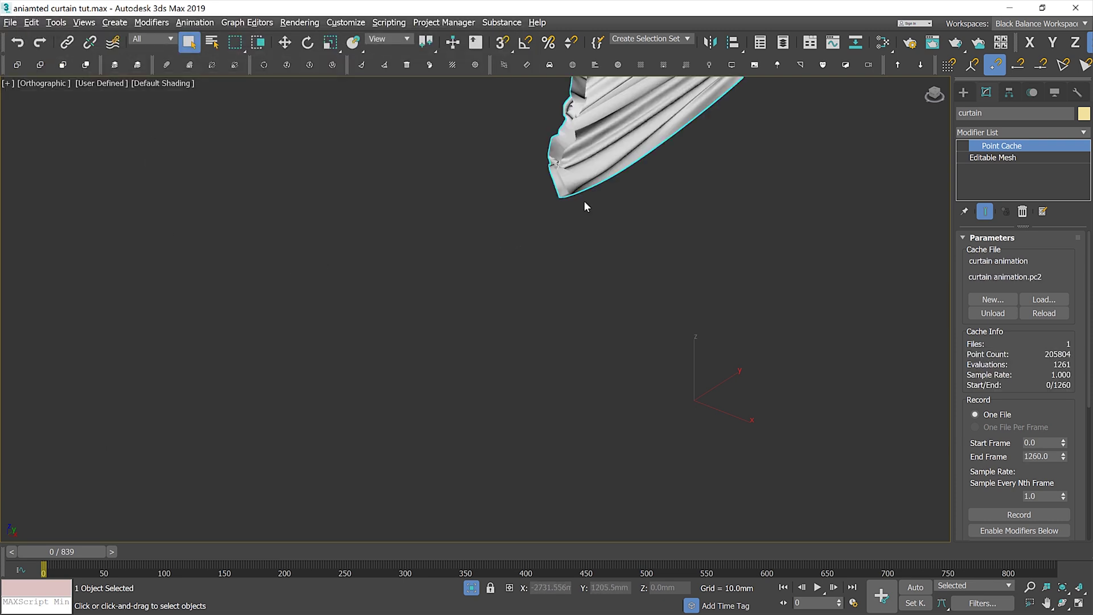
alt+middle_drag(640, 208, 582, 371)
drag(61, 554, 22, 546)
alt+middle_drag(596, 368, 564, 323)
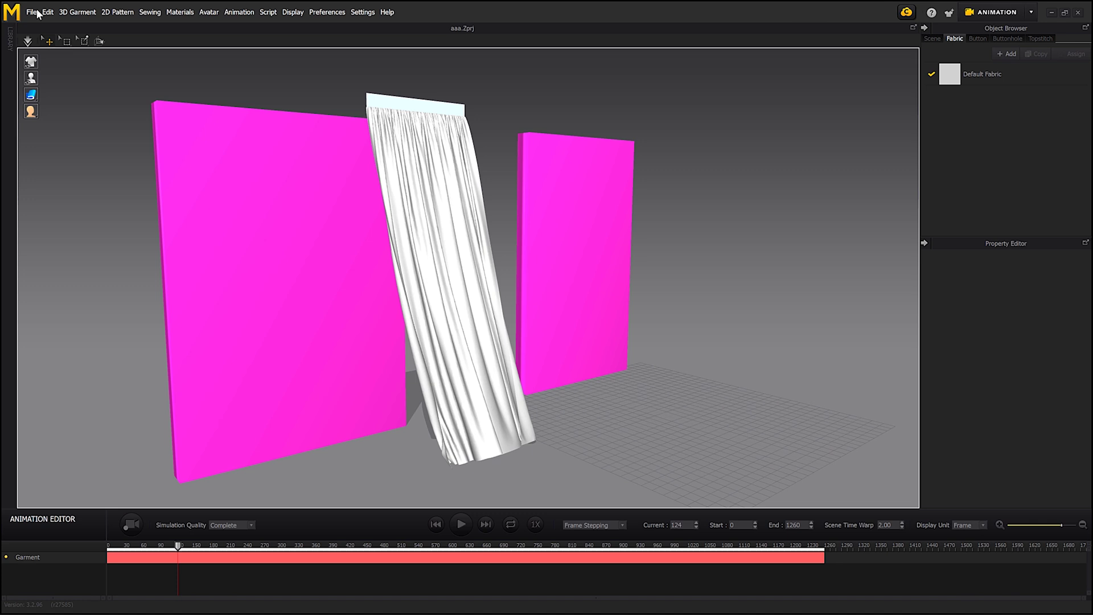
- Switch to Marvelous Designer and export the animation as Point Cache 2 file "curtain animation 2" to the export folder, changing the Y (Up) axis conversion
click(31, 12)
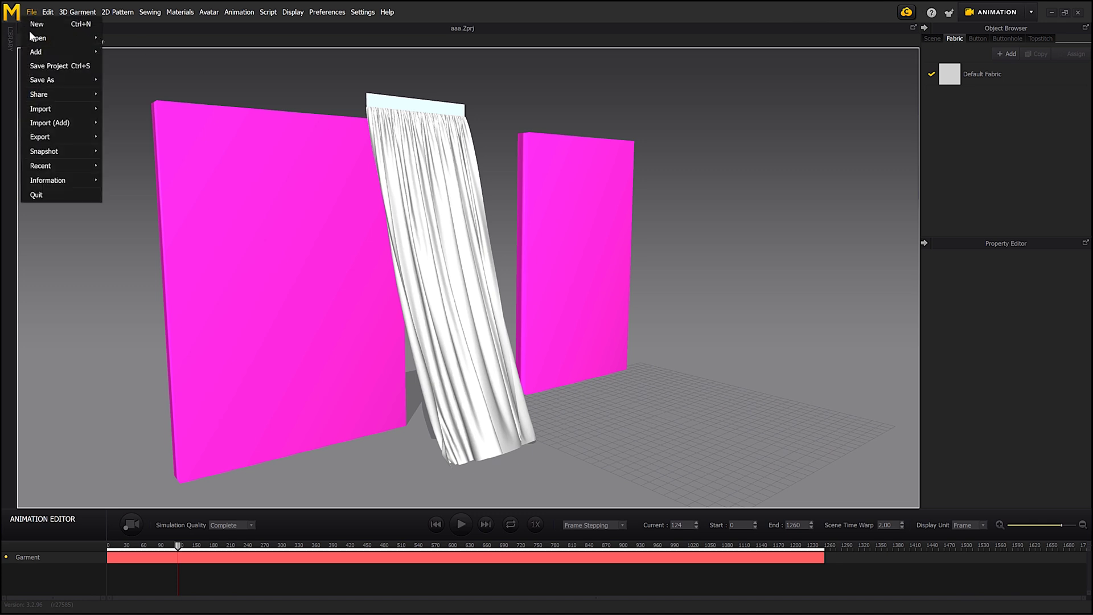
mouse_move(49, 136)
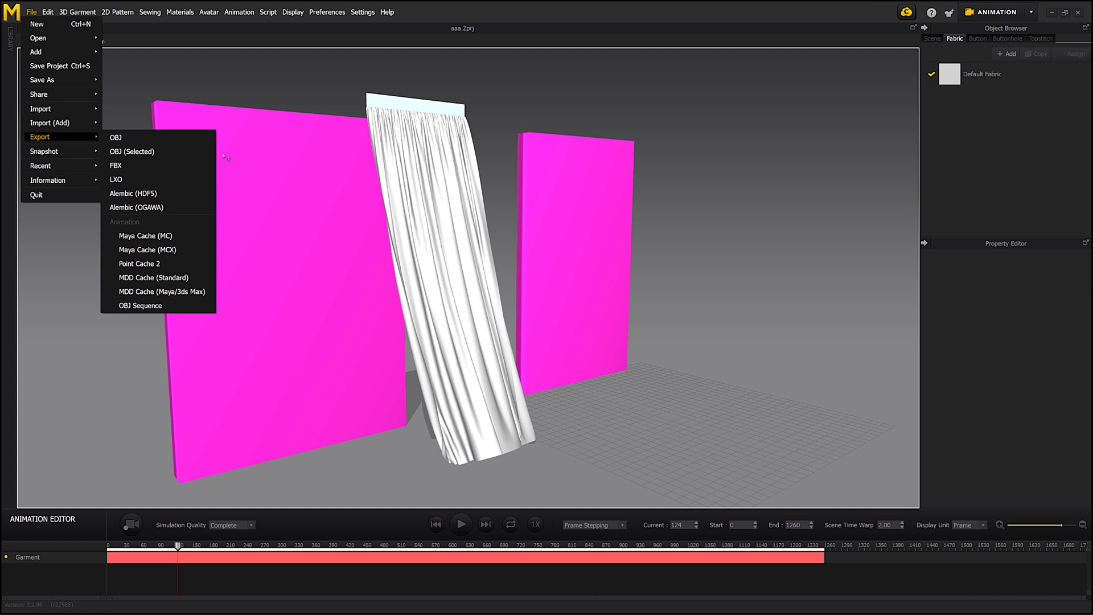
click(165, 261)
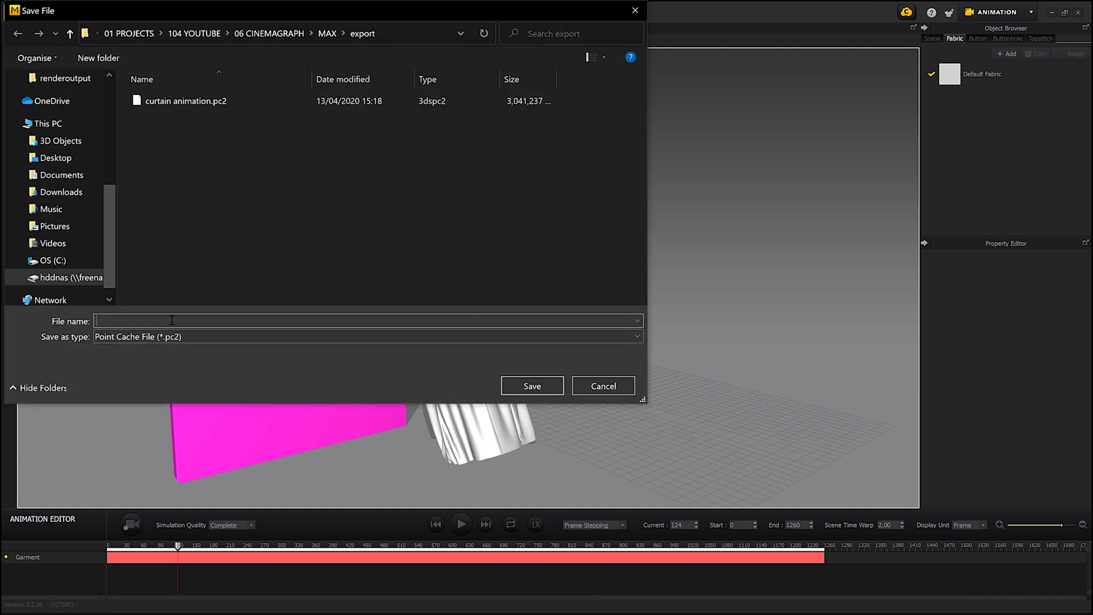
text(cur)
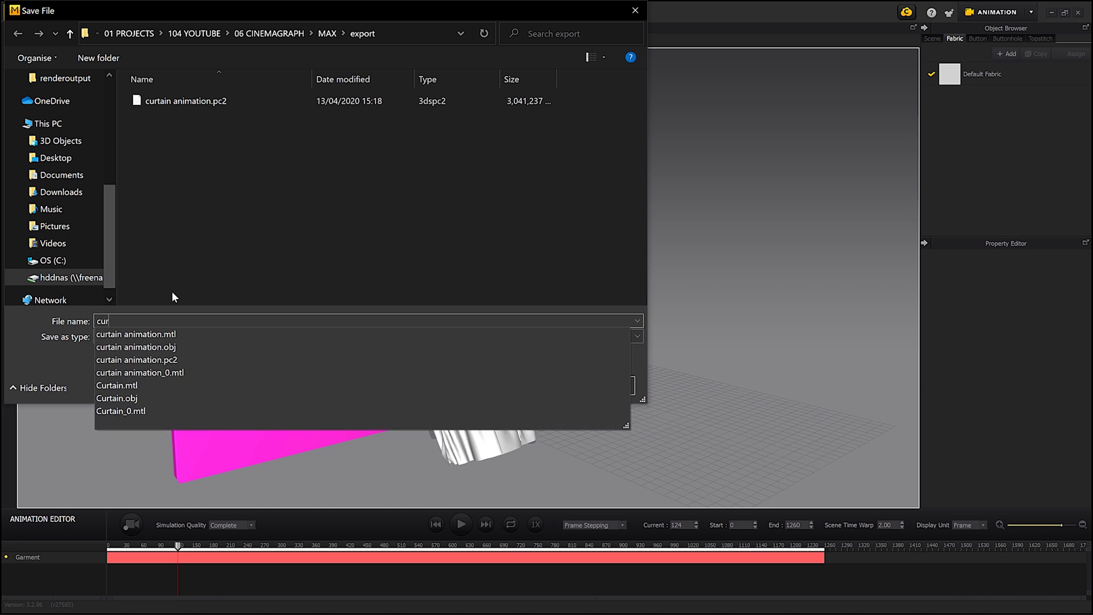
text(tain )
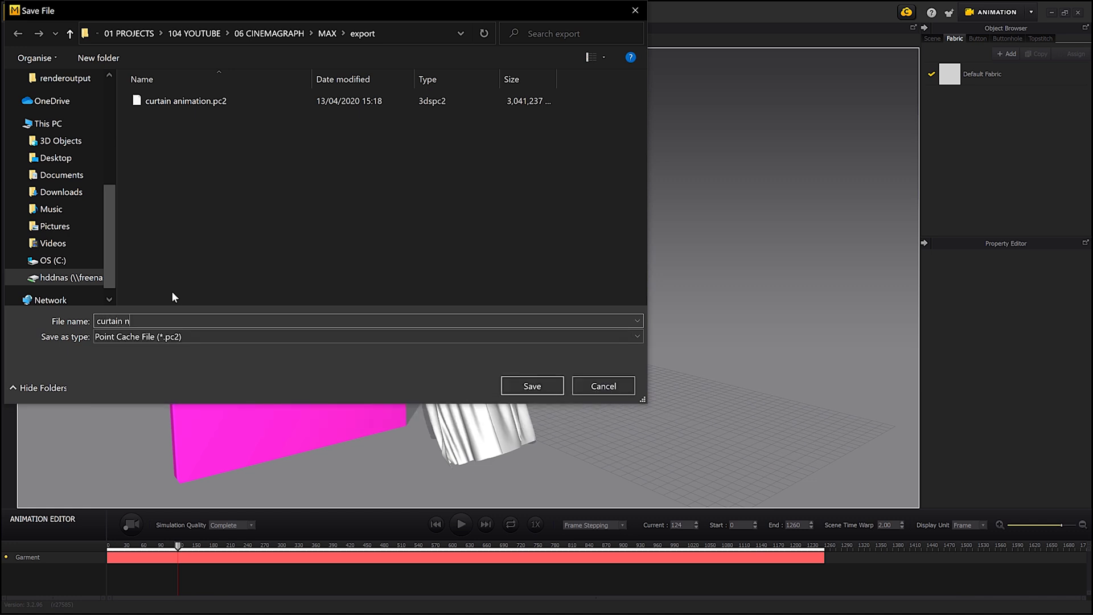
text(animati)
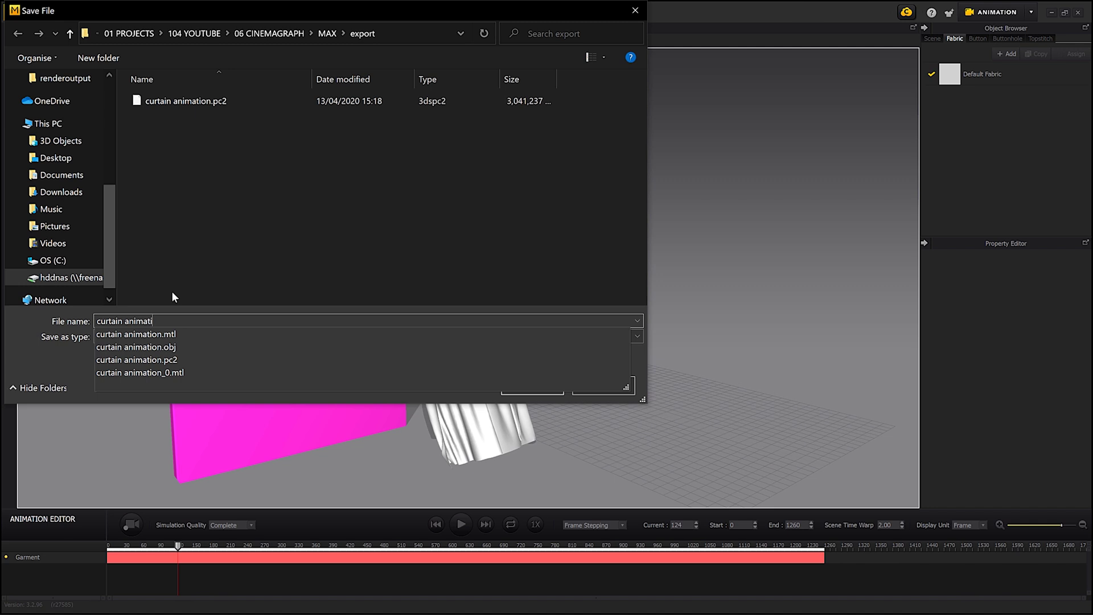
text(2)
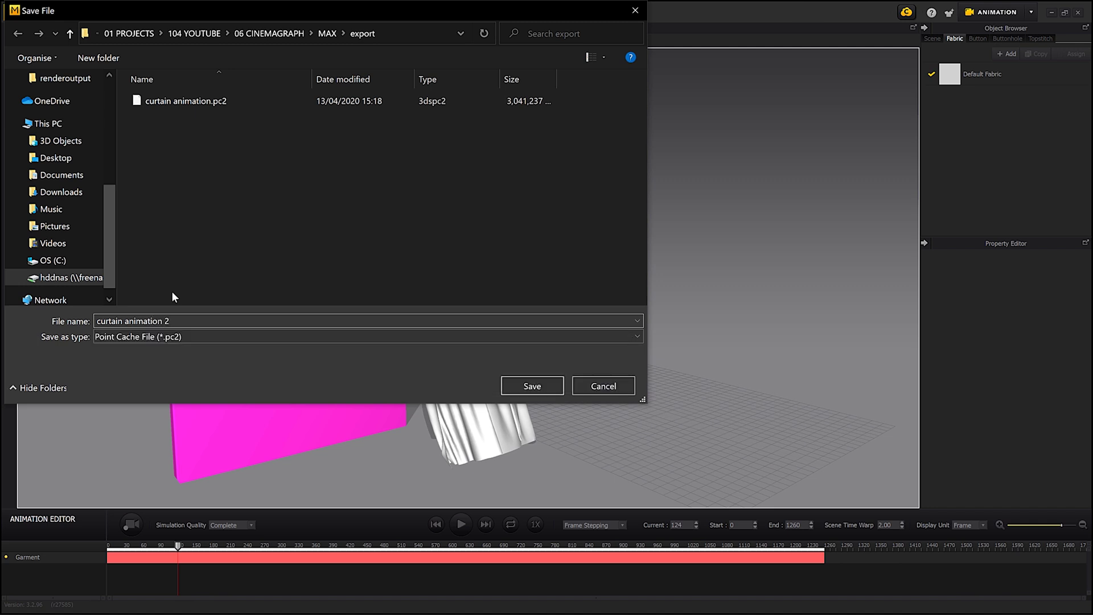
click(541, 387)
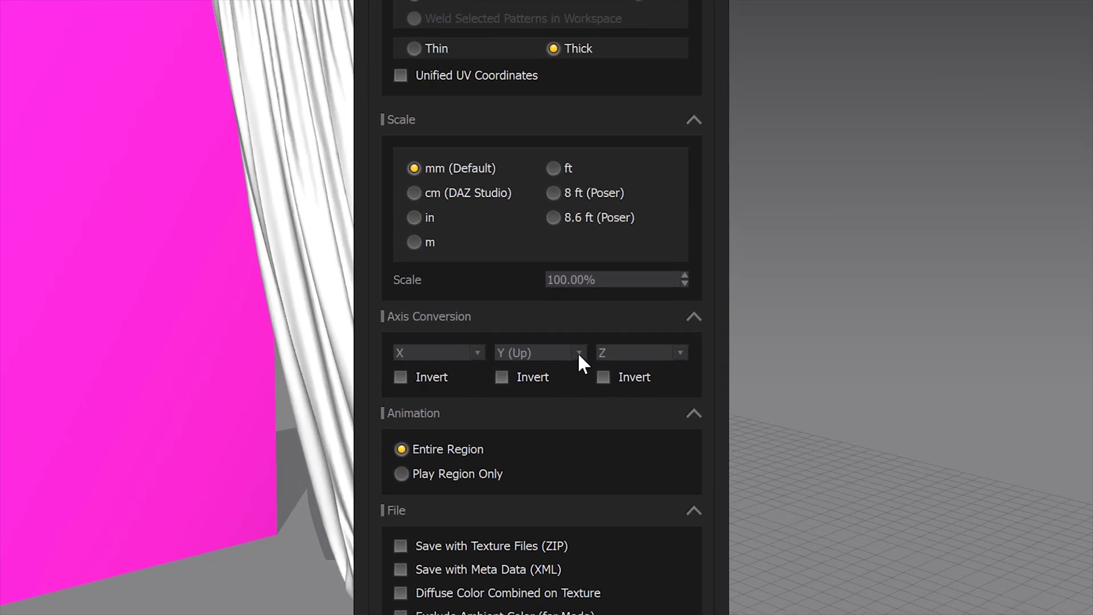
click(578, 353)
click(540, 376)
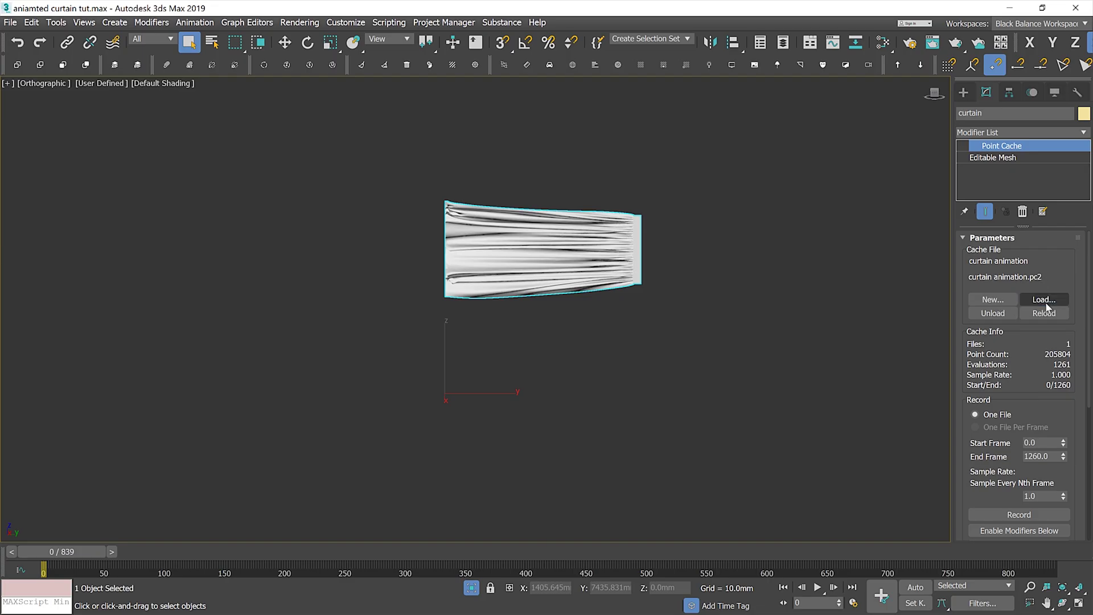
- Switch to 3ds Max, load "curtain animation 2.pc2" into the curtain's Point Cache modifier, and play back the animation
click(1044, 299)
click(161, 106)
double_click(161, 106)
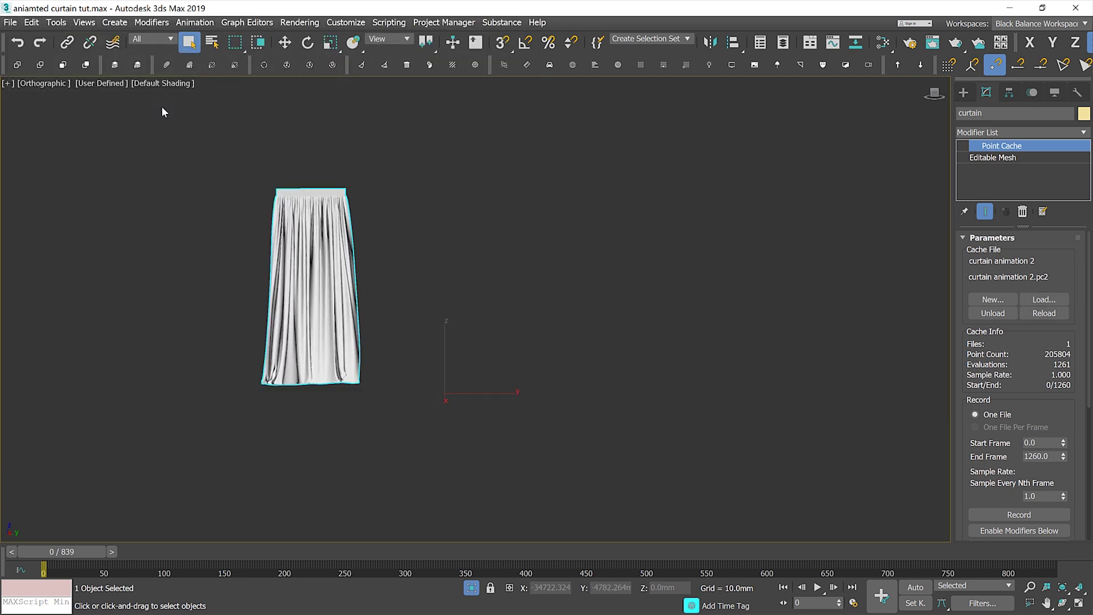
alt+middle_drag(419, 336, 432, 422)
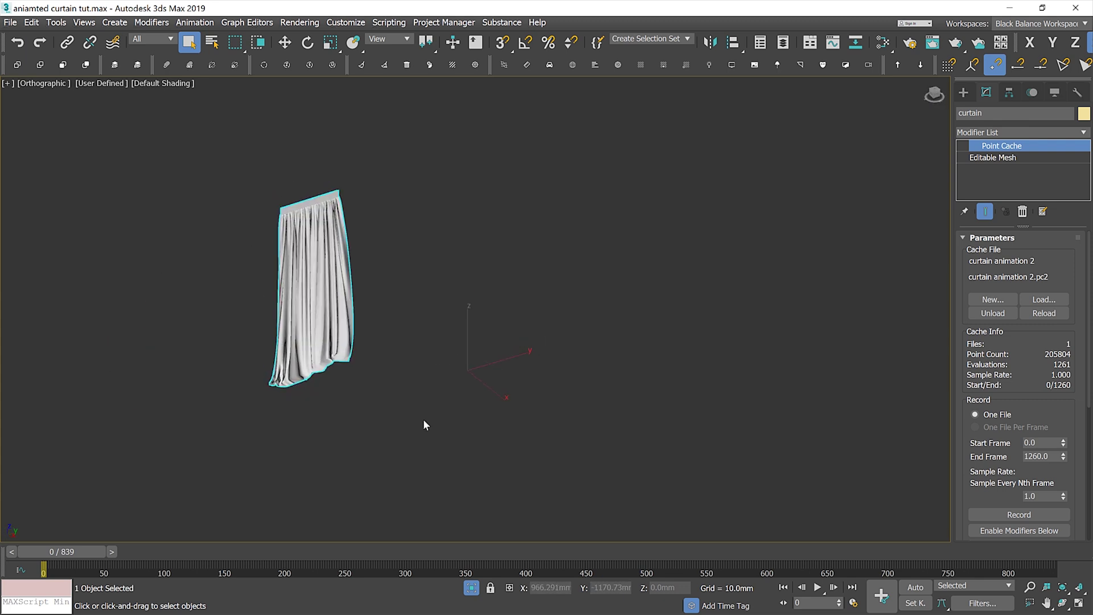
click(819, 587)
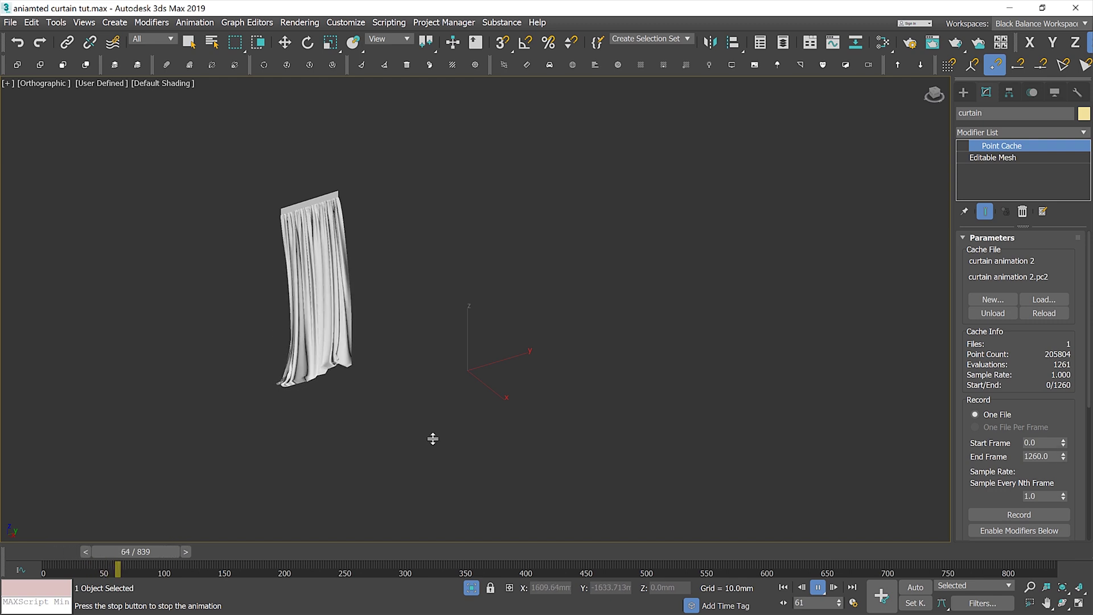
mouse_move(434, 439)
alt+middle_down()
mouse_move(454, 420)
mouse_move(447, 431)
alt+middle_up()
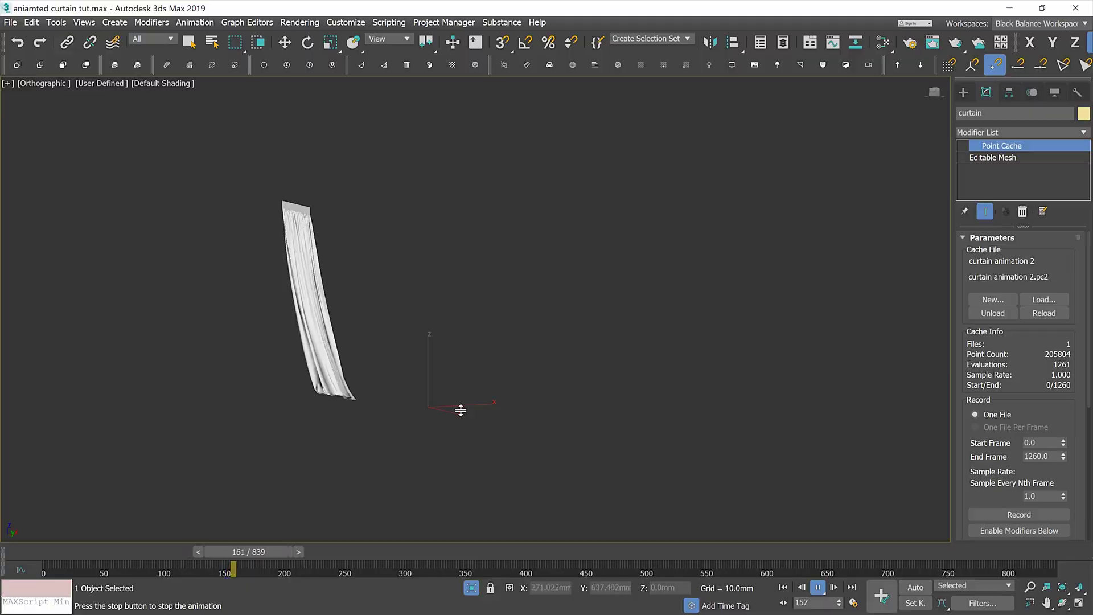